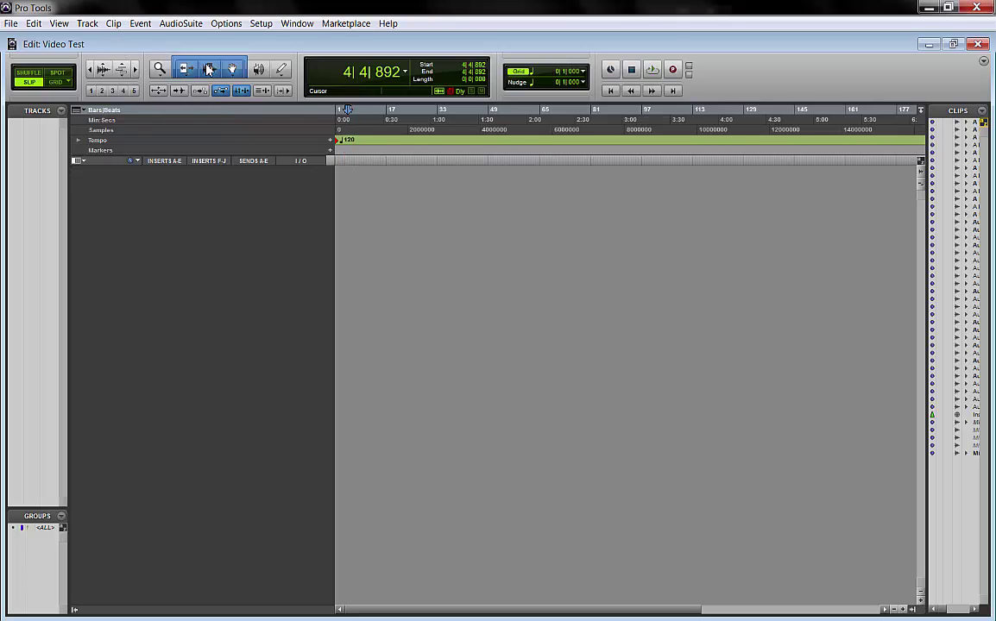
Step: Create the Routing Matrix track preset's tracks, such as DRUM BUS and BASS OUT, via New Tracks
{"action": "left_click", "coordinate": [87, 23]}
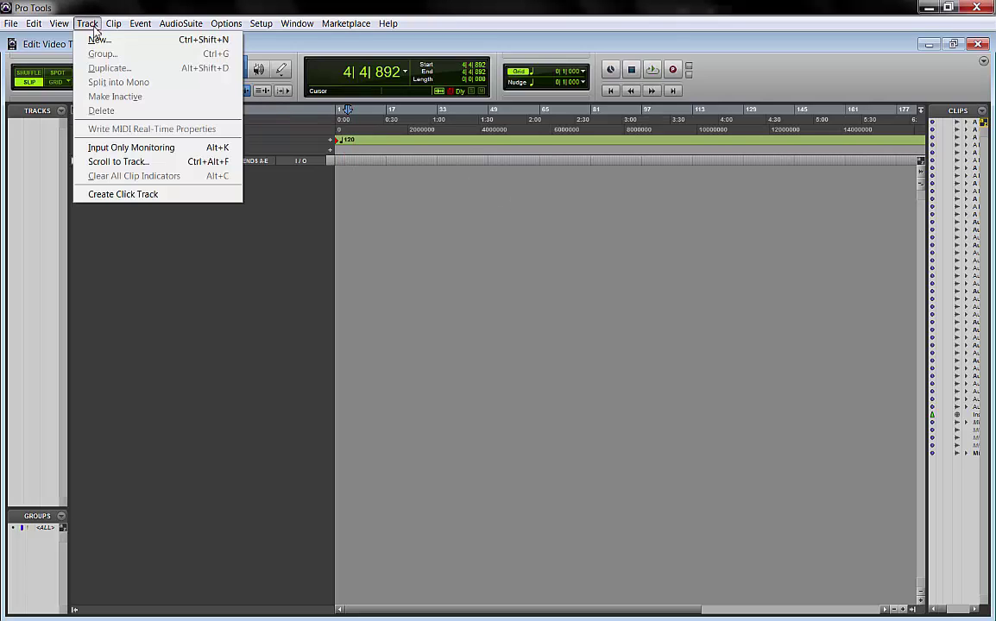
{"action": "left_click", "coordinate": [99, 41]}
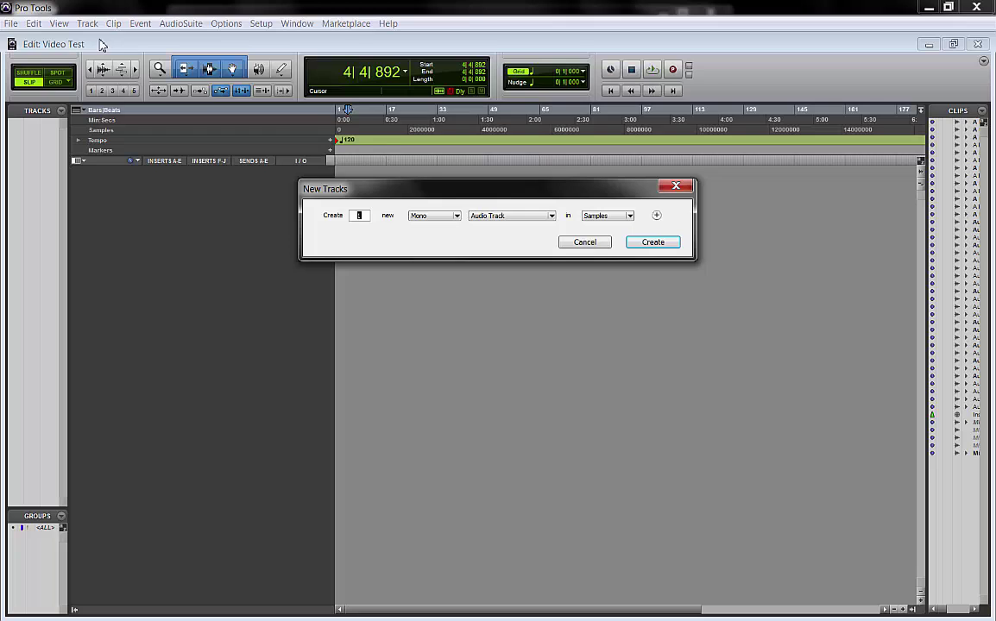
{"action": "left_click", "coordinate": [518, 217]}
{"action": "left_click", "coordinate": [518, 258]}
{"action": "left_click", "coordinate": [518, 217]}
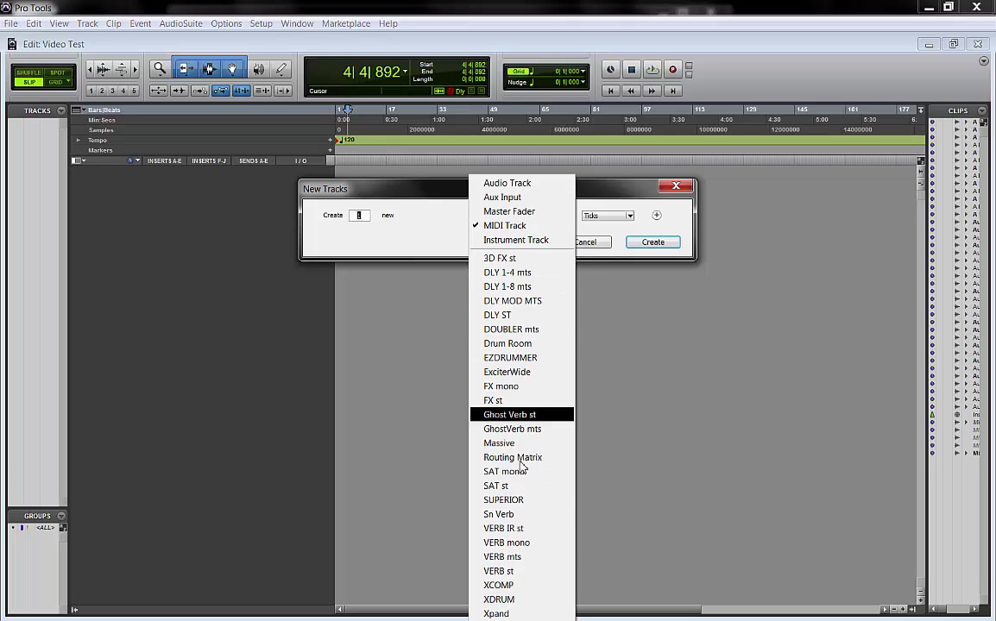
{"action": "left_click", "coordinate": [447, 247]}
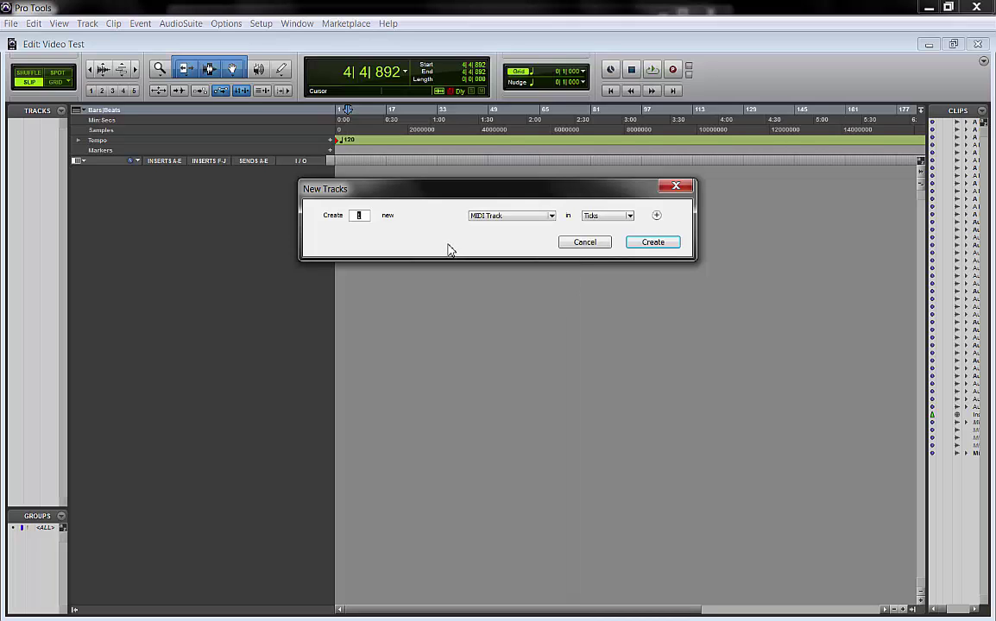
{"action": "left_click", "coordinate": [508, 226]}
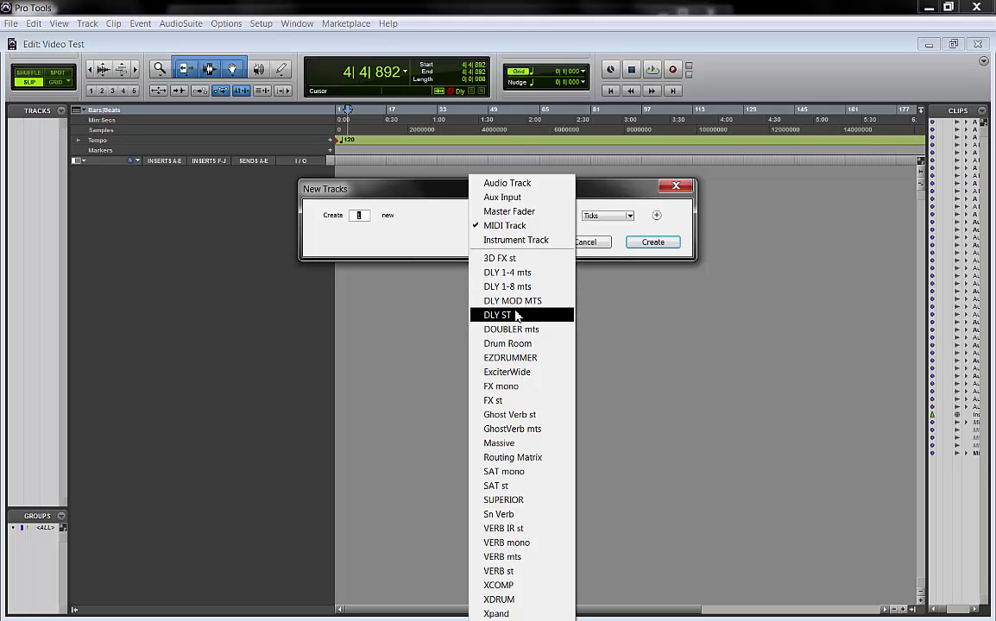
{"action": "left_click", "coordinate": [450, 246]}
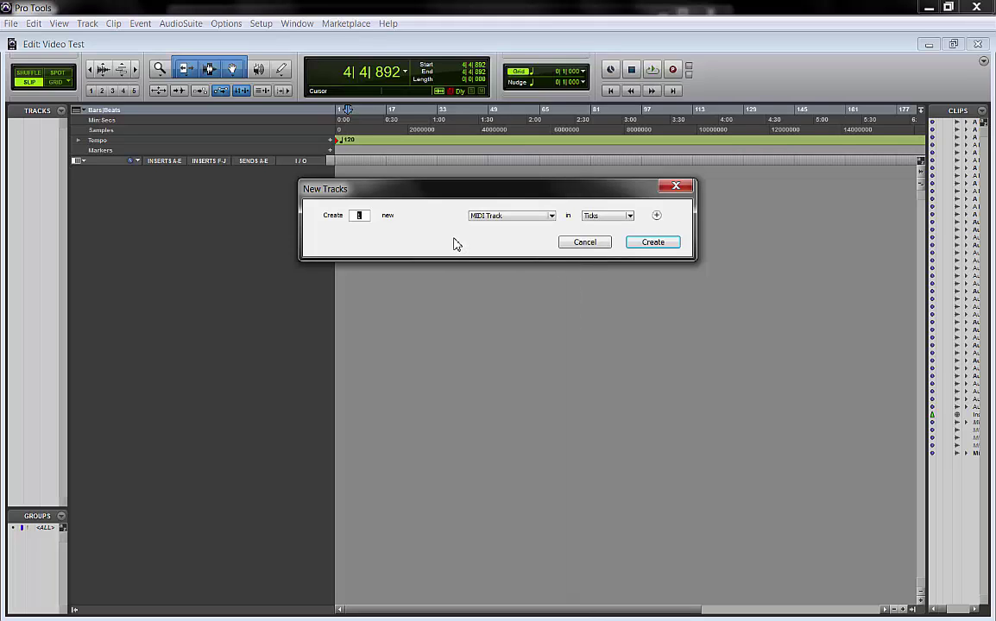
{"action": "left_click", "coordinate": [515, 220]}
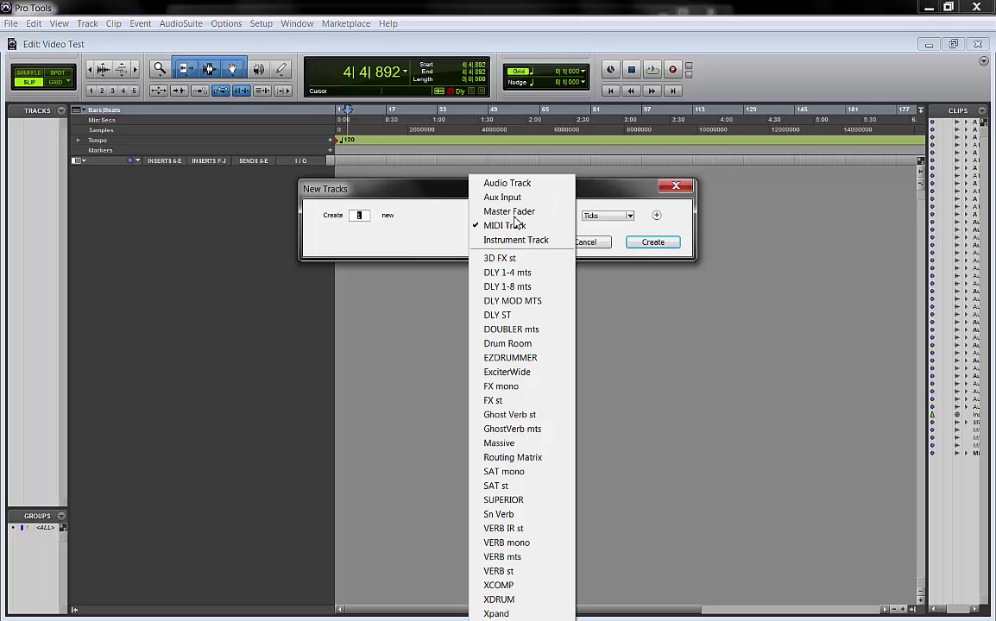
{"action": "left_click", "coordinate": [544, 459]}
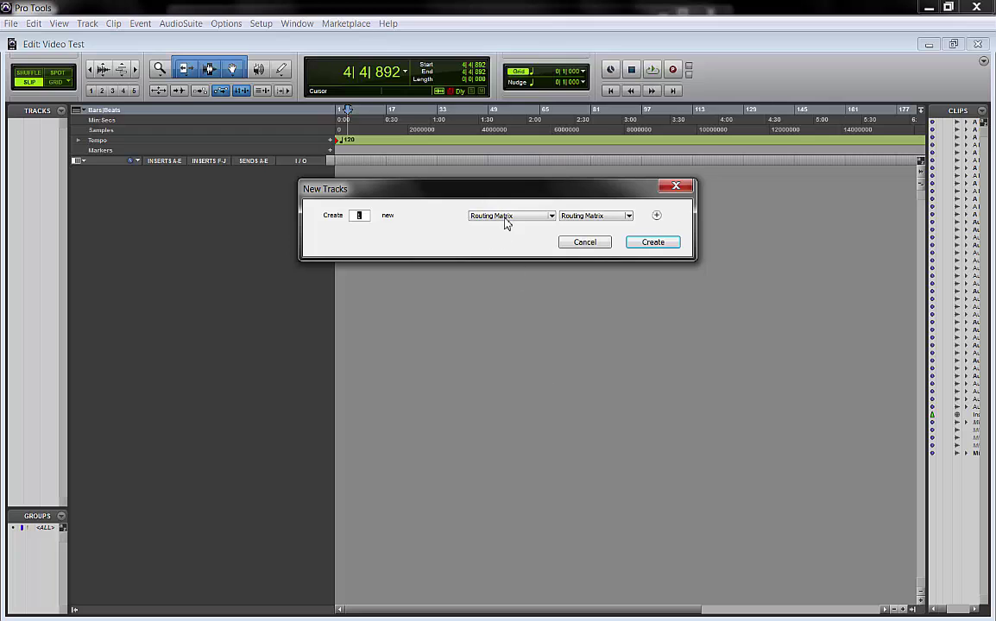
{"action": "left_click", "coordinate": [642, 247]}
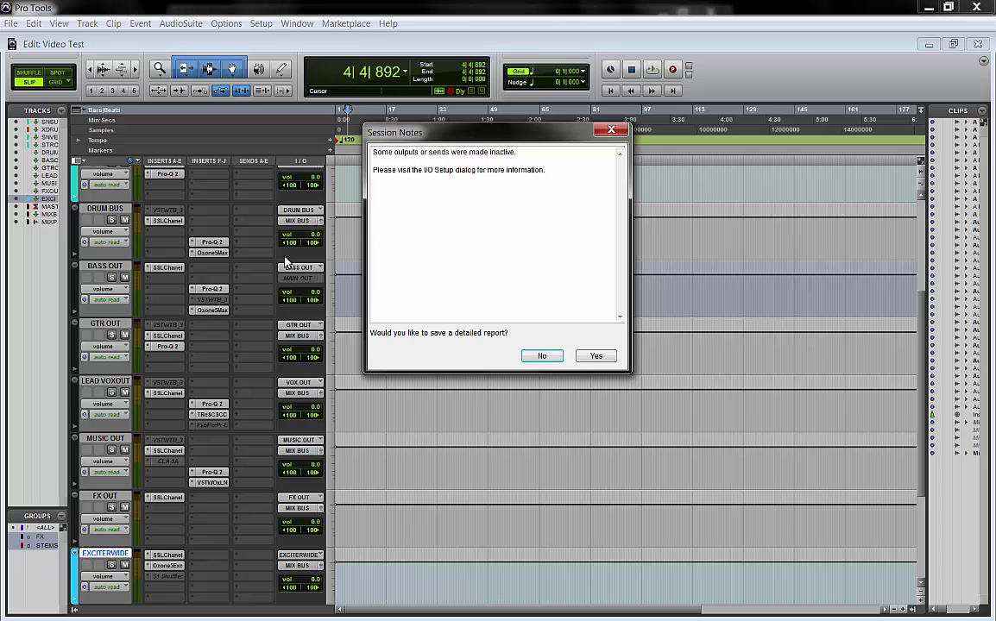
Step: Decline the inactive-outputs session notes report and review the recalled tracks from SN SUM to MIX PRINT
{"action": "left_click", "coordinate": [542, 355]}
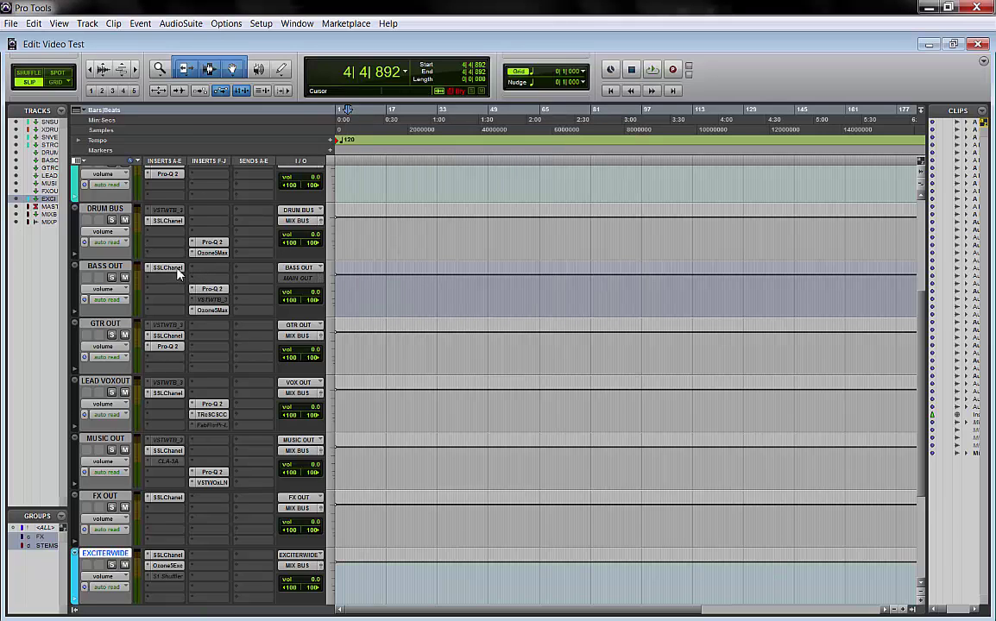
{"action": "scroll", "coordinate": [154, 250], "scroll_direction": "down", "scroll_amount": 3}
{"action": "scroll", "coordinate": [142, 242], "scroll_direction": "up", "scroll_amount": 2}
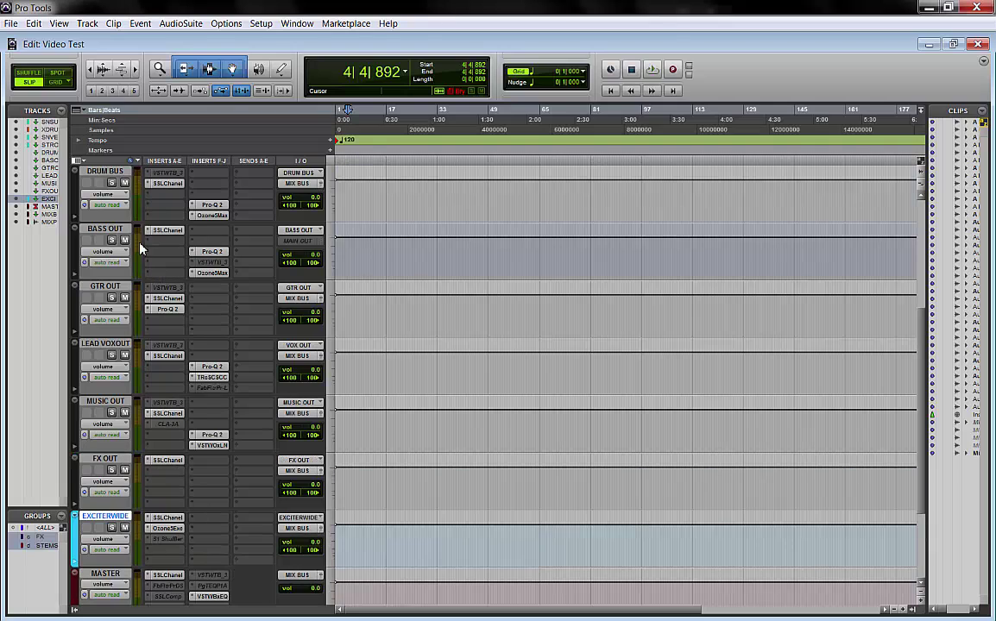
{"action": "scroll", "coordinate": [138, 332], "scroll_direction": "up", "scroll_amount": 6}
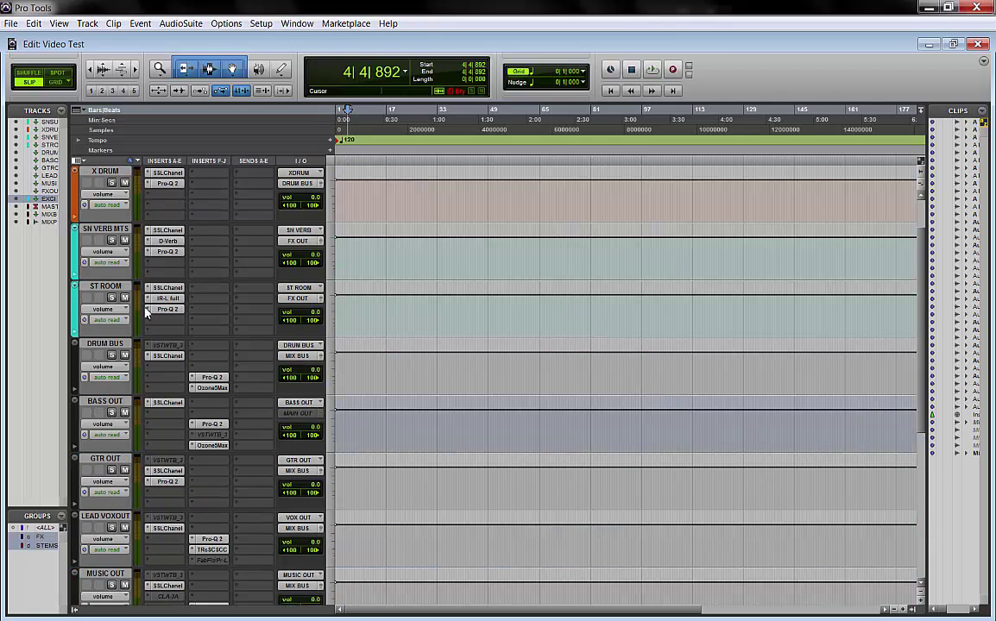
{"action": "scroll", "coordinate": [116, 215], "scroll_direction": "down", "scroll_amount": 10}
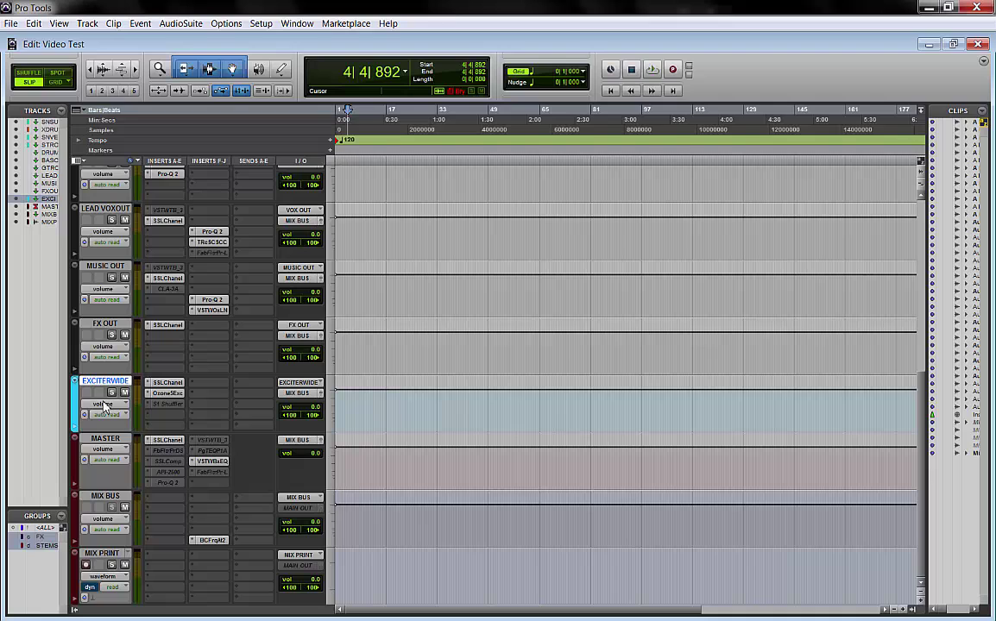
{"action": "scroll", "coordinate": [115, 351], "scroll_direction": "up", "scroll_amount": 5}
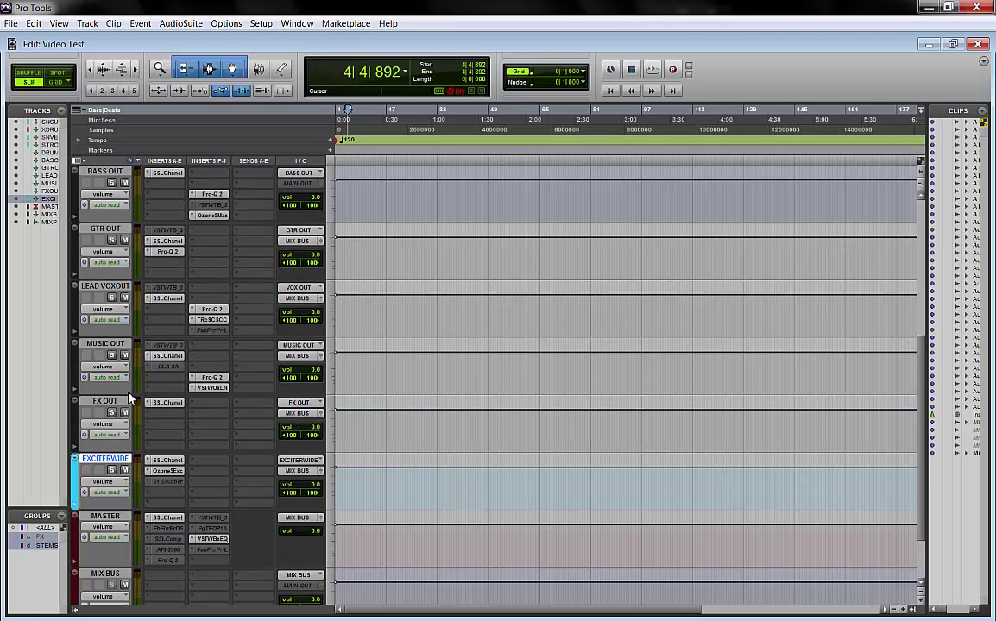
{"action": "scroll", "coordinate": [136, 323], "scroll_direction": "up", "scroll_amount": 8}
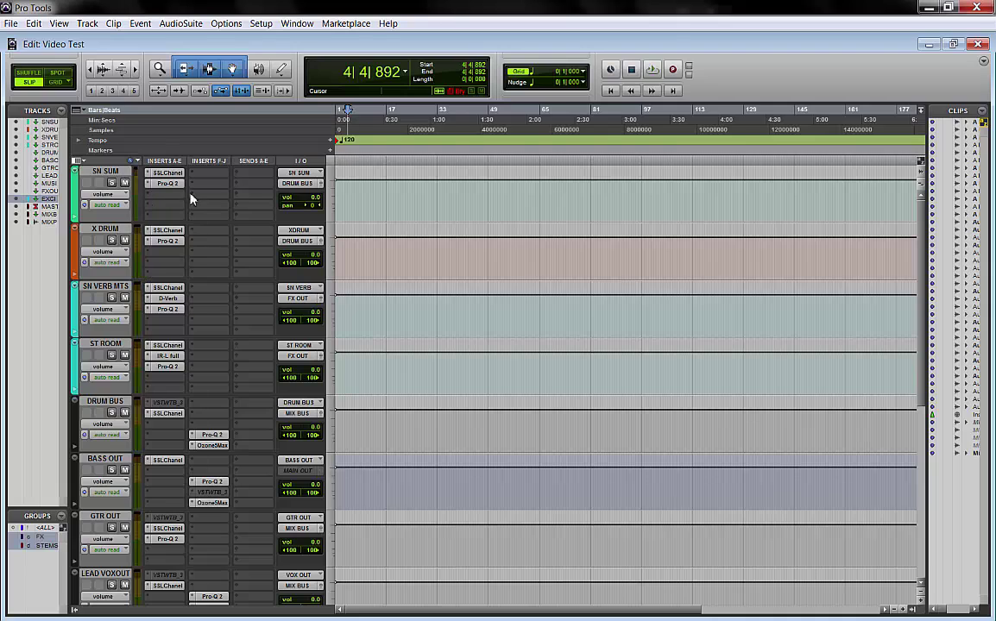
{"action": "scroll", "coordinate": [175, 281], "scroll_direction": "down", "scroll_amount": 4}
{"action": "scroll", "coordinate": [175, 282], "scroll_direction": "down", "scroll_amount": 4}
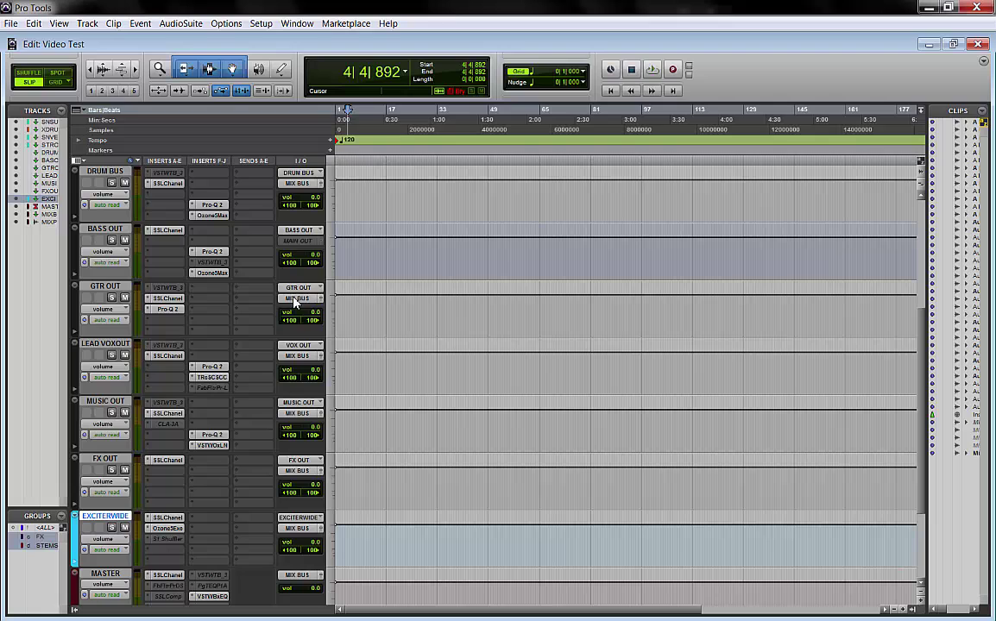
{"action": "scroll", "coordinate": [302, 455], "scroll_direction": "down", "scroll_amount": 4}
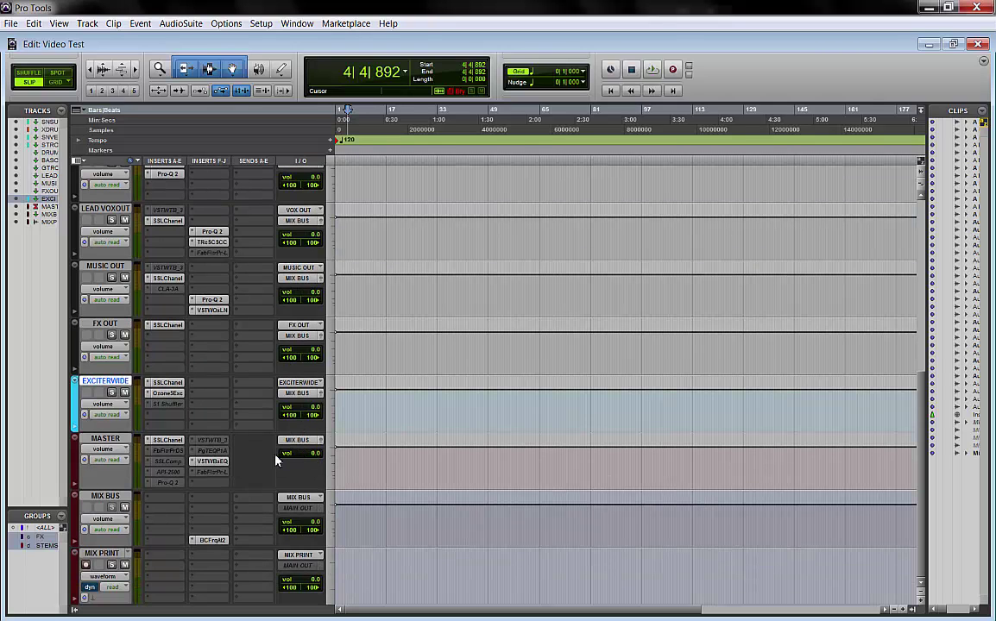
{"action": "scroll", "coordinate": [278, 447], "scroll_direction": "up", "scroll_amount": 10}
{"action": "scroll", "coordinate": [278, 450], "scroll_direction": "up", "scroll_amount": 2}
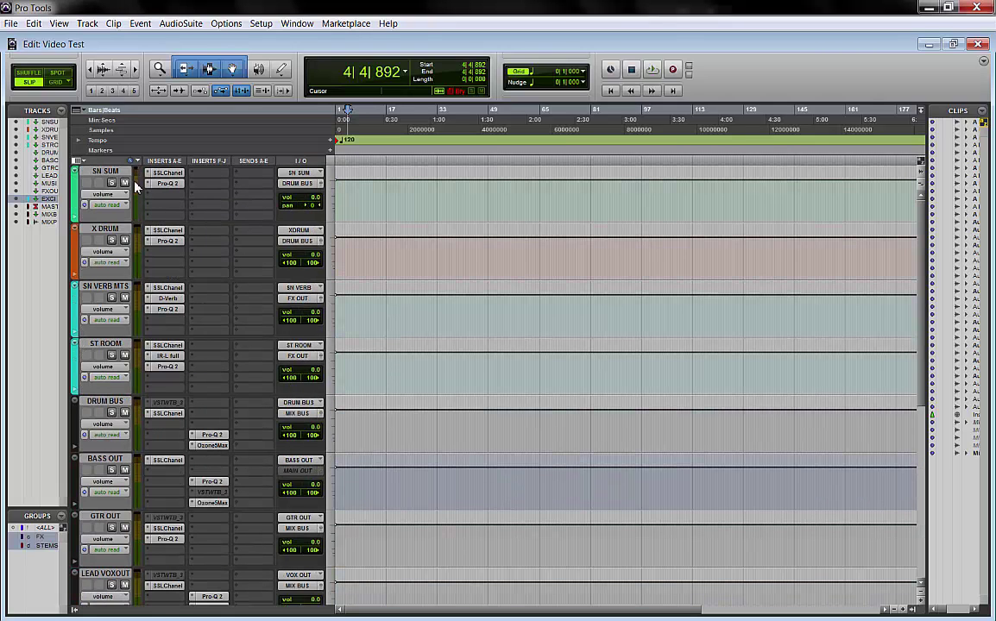
{"action": "left_click", "coordinate": [113, 172]}
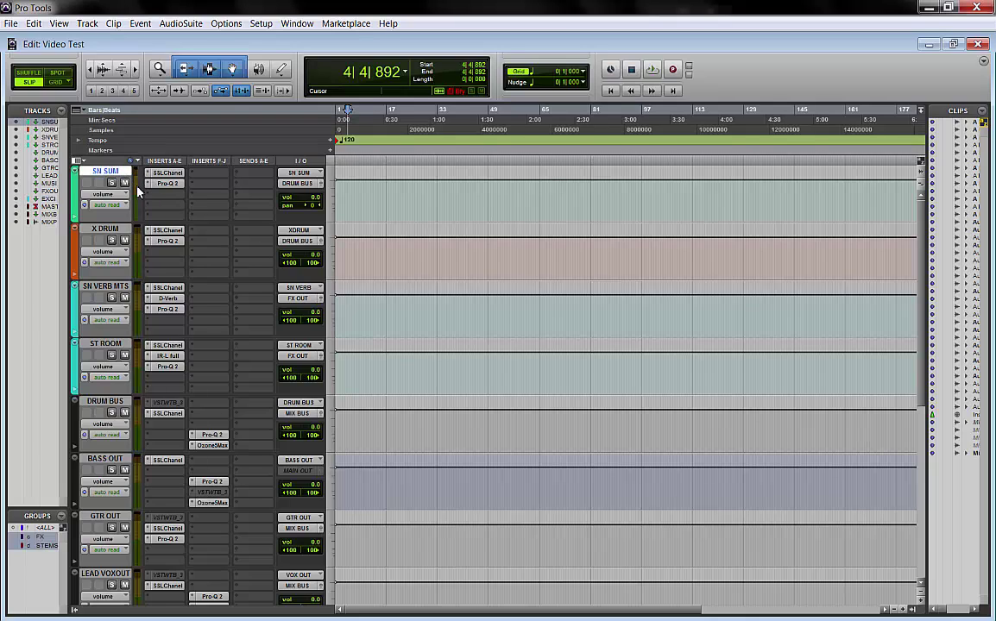
{"action": "scroll", "coordinate": [144, 259], "scroll_direction": "down", "scroll_amount": 5}
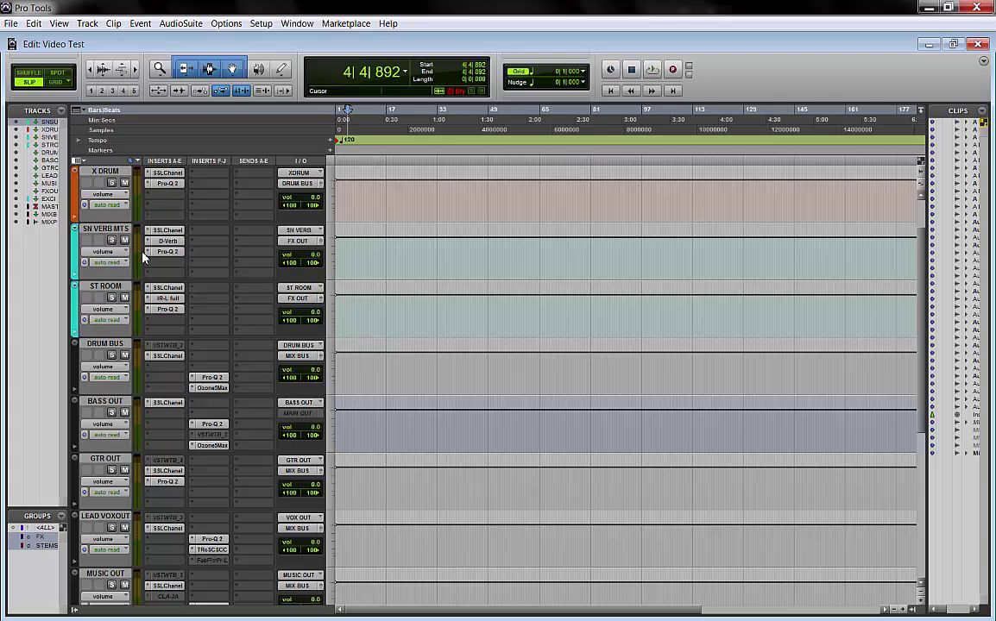
{"action": "scroll", "coordinate": [143, 266], "scroll_direction": "up", "scroll_amount": 1}
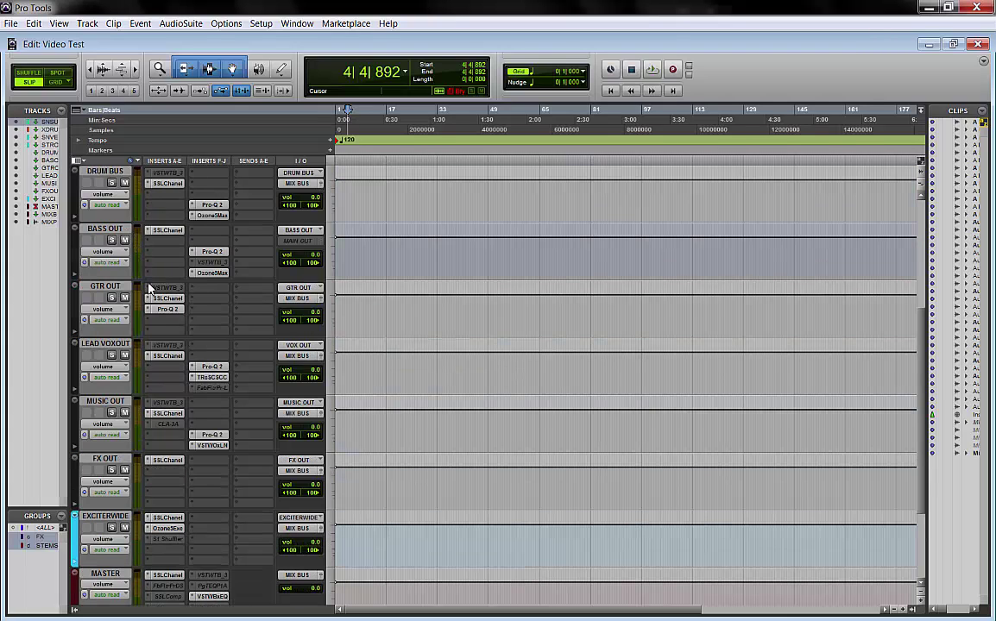
{"action": "scroll", "coordinate": [141, 302], "scroll_direction": "up", "scroll_amount": 1}
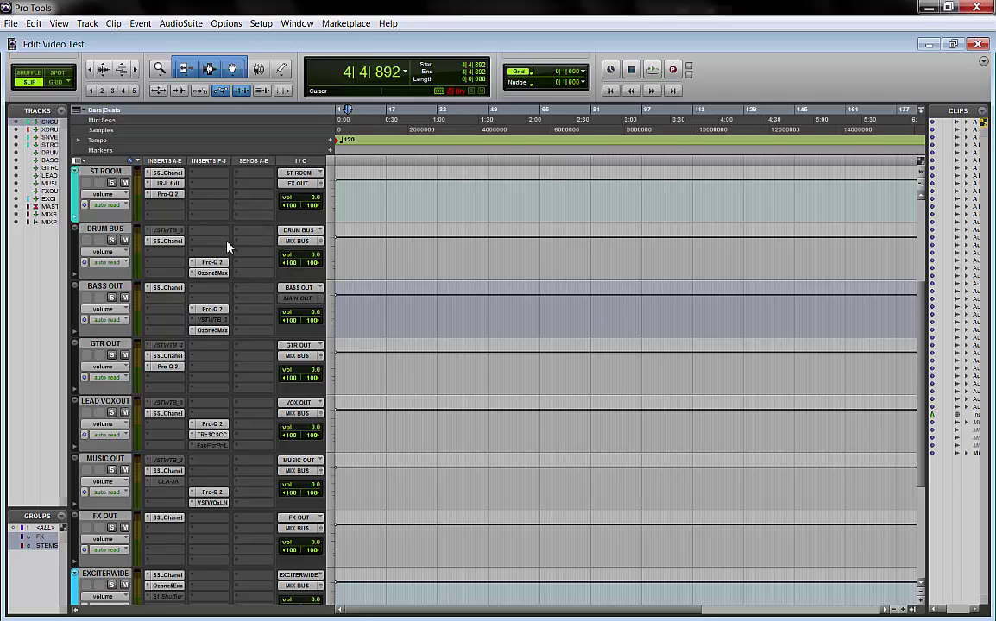
{"action": "scroll", "coordinate": [249, 253], "scroll_direction": "up", "scroll_amount": 2}
{"action": "scroll", "coordinate": [249, 251], "scroll_direction": "up", "scroll_amount": 1}
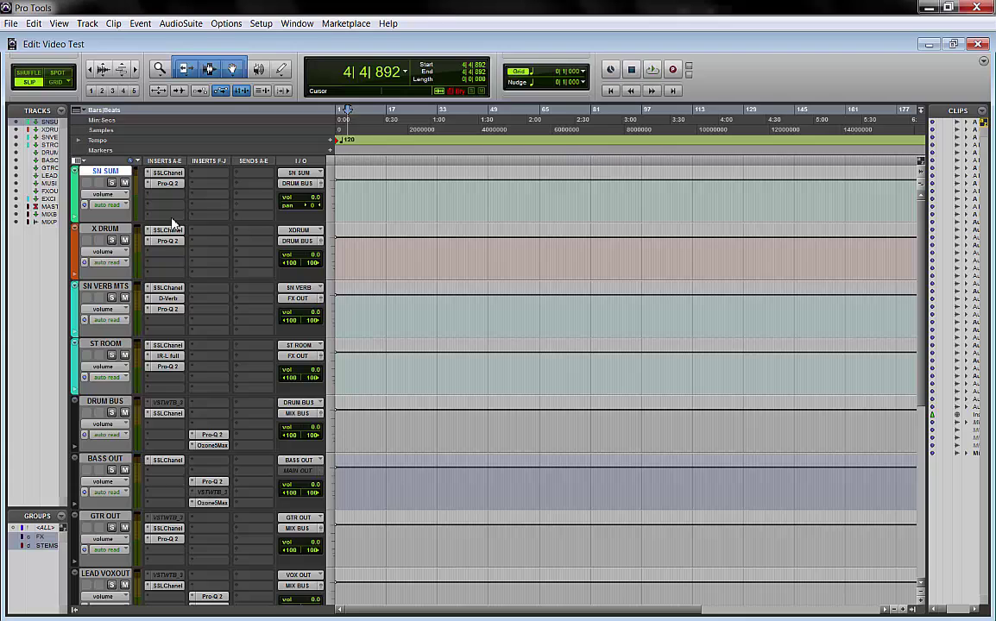
{"action": "scroll", "coordinate": [173, 224], "scroll_direction": "down", "scroll_amount": 10}
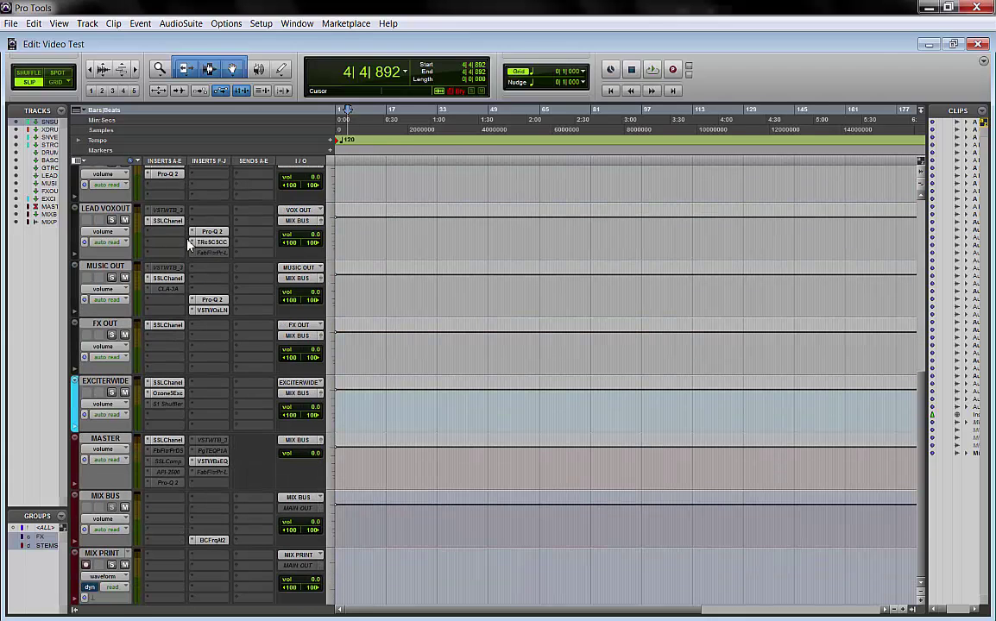
{"action": "scroll", "coordinate": [113, 221], "scroll_direction": "up", "scroll_amount": 3}
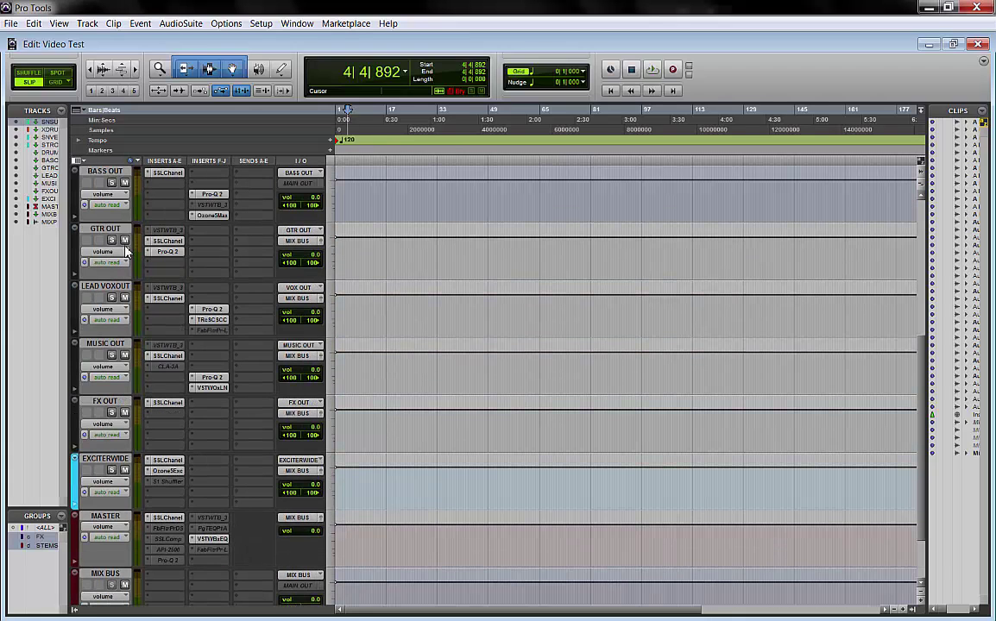
{"action": "scroll", "coordinate": [206, 295], "scroll_direction": "up", "scroll_amount": 10}
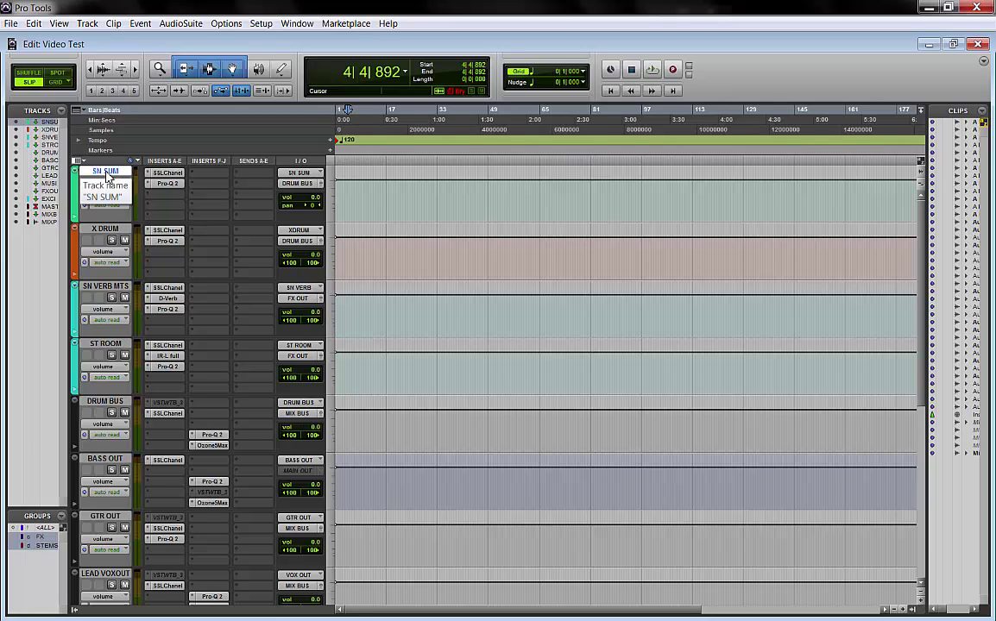
{"action": "left_click", "coordinate": [112, 230]}
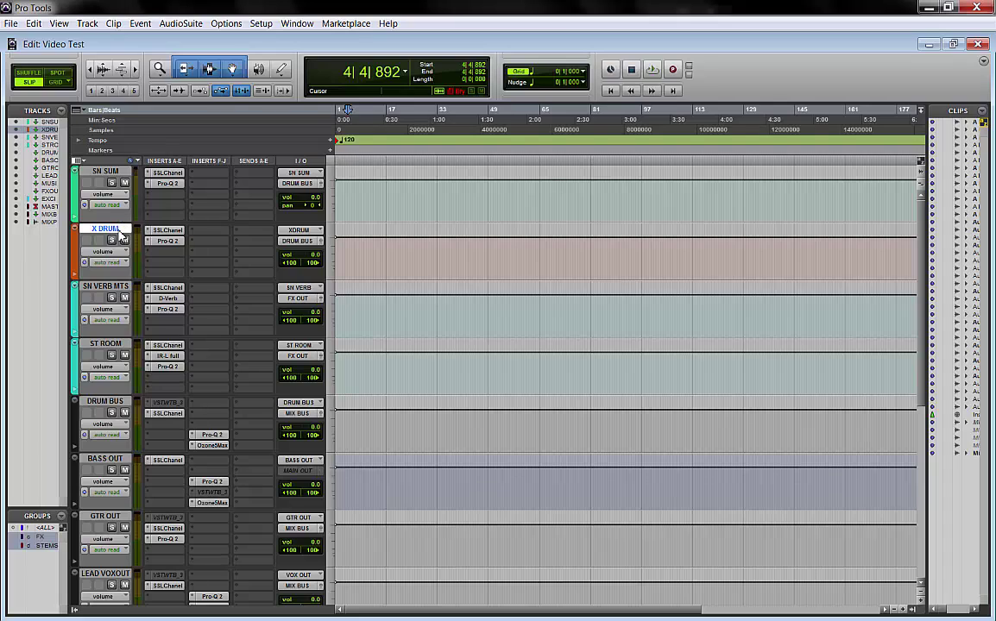
{"action": "left_click", "coordinate": [105, 286]}
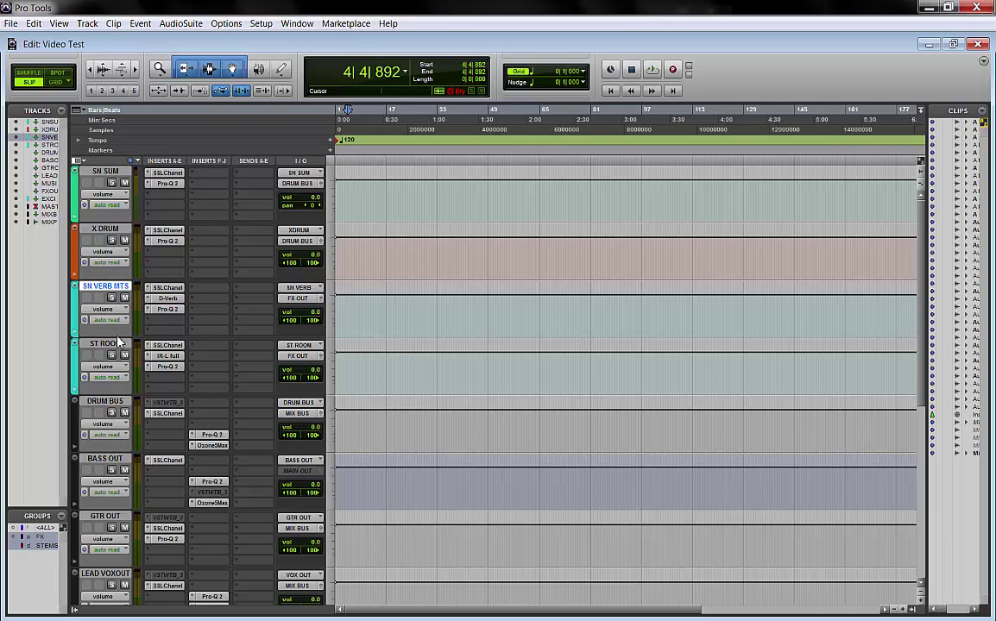
{"action": "left_click", "coordinate": [114, 344]}
{"action": "scroll", "coordinate": [123, 298], "scroll_direction": "down", "scroll_amount": 2}
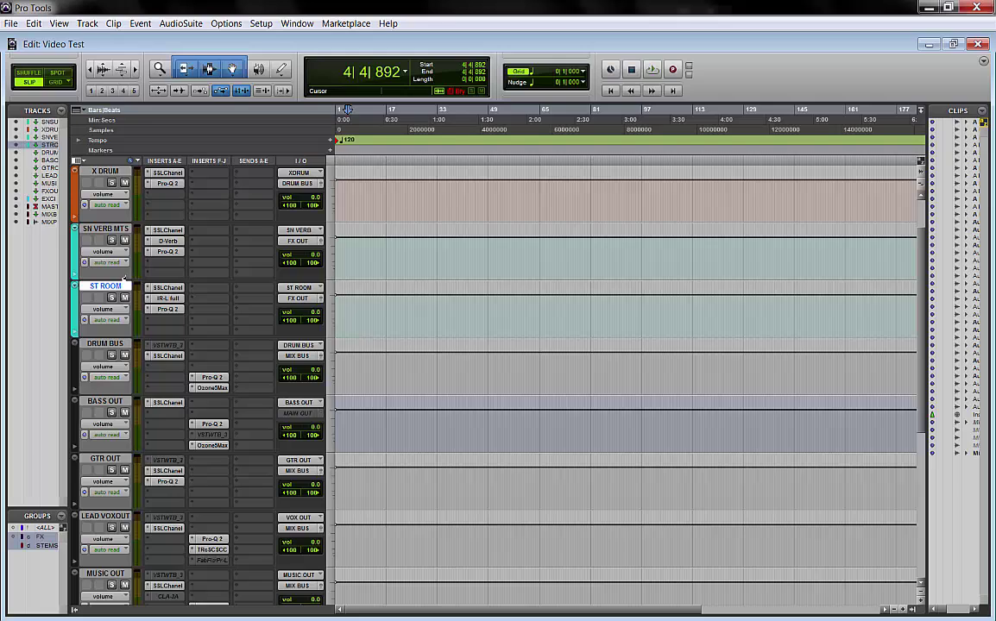
{"action": "scroll", "coordinate": [122, 293], "scroll_direction": "down", "scroll_amount": 1}
{"action": "left_click", "coordinate": [97, 228]}
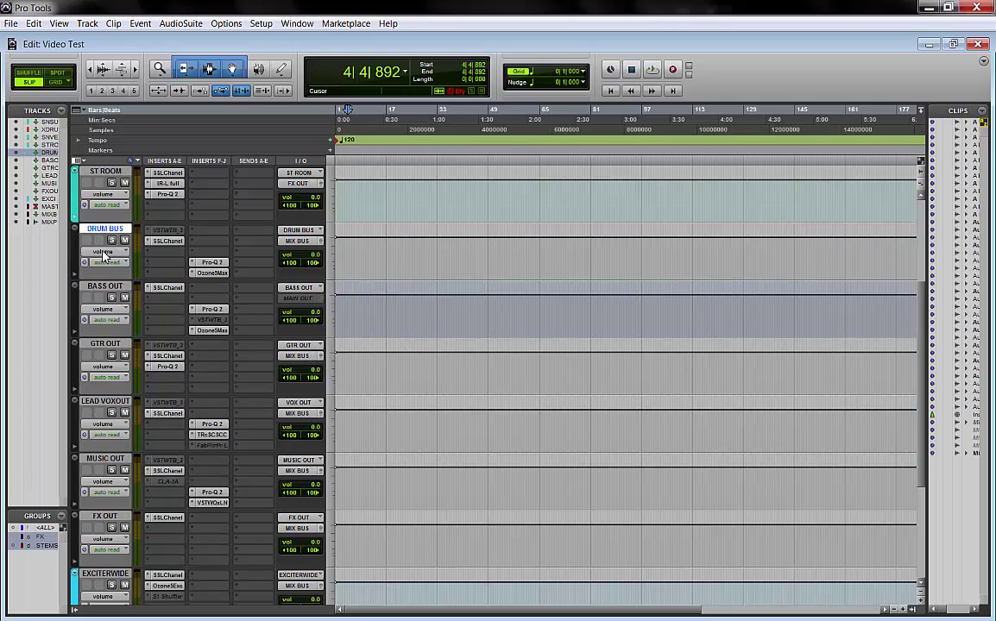
{"action": "left_click", "coordinate": [102, 288]}
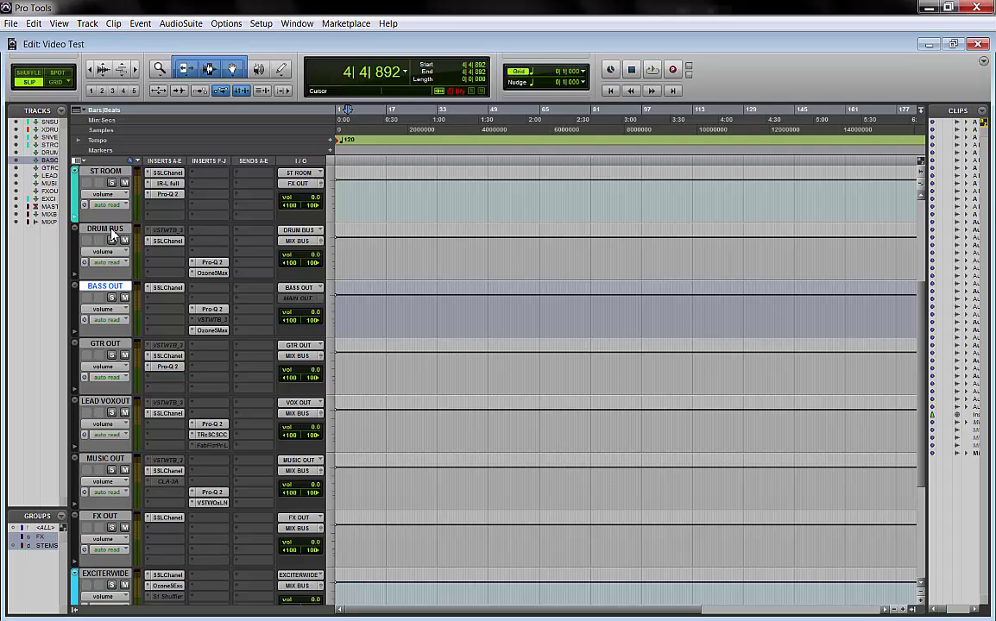
{"action": "left_click", "coordinate": [111, 231]}
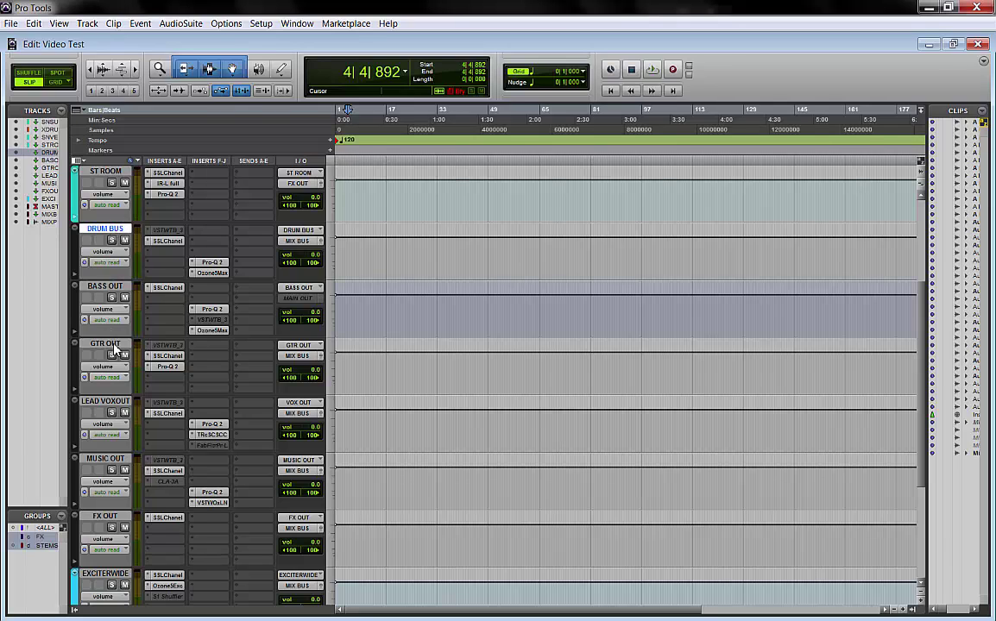
{"action": "scroll", "coordinate": [120, 409], "scroll_direction": "down", "scroll_amount": 1}
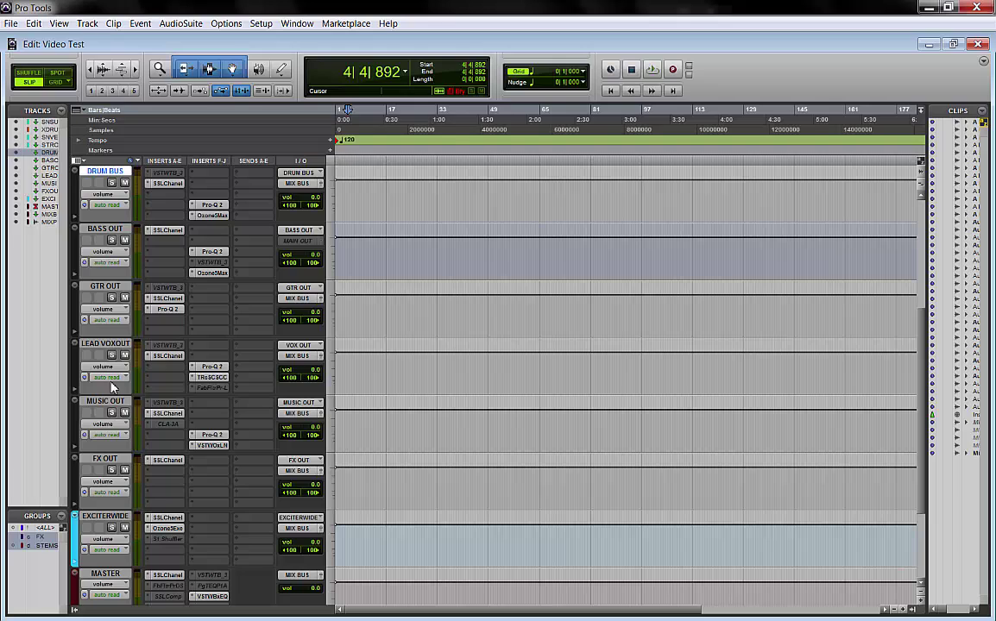
{"action": "scroll", "coordinate": [113, 464], "scroll_direction": "down", "scroll_amount": 1}
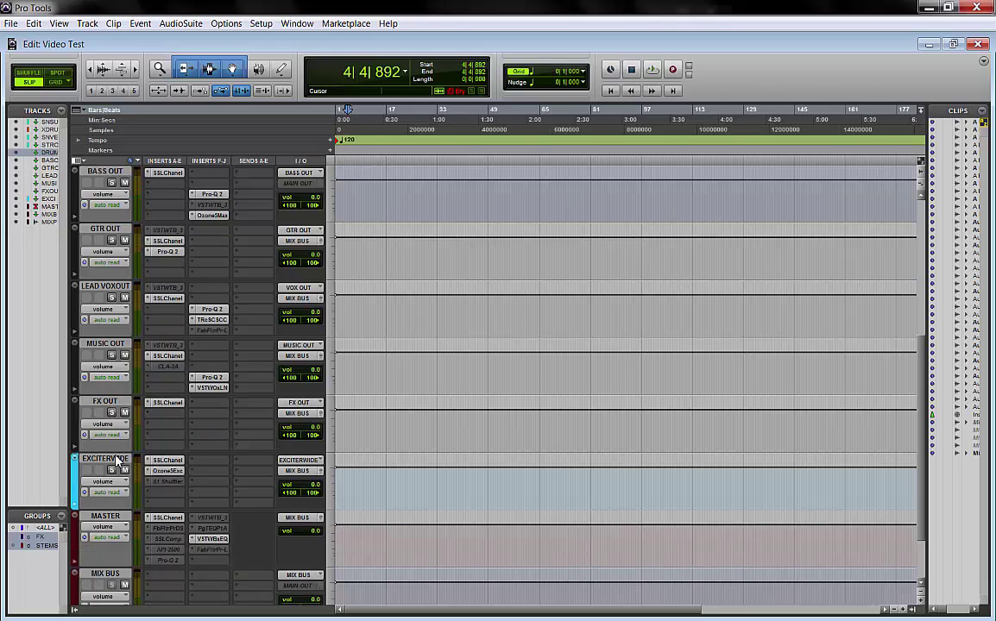
{"action": "left_click", "coordinate": [110, 460]}
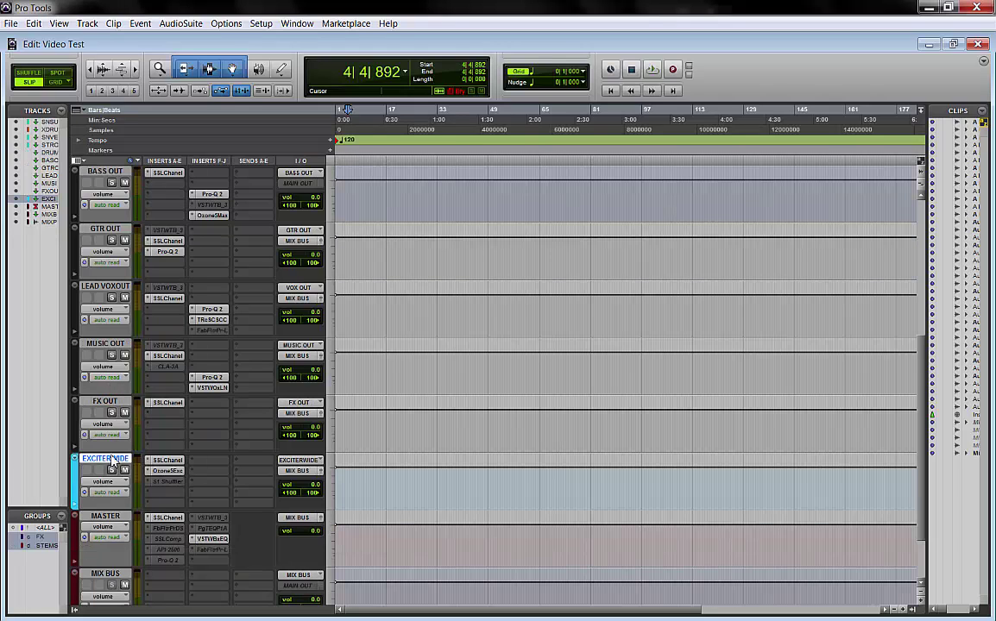
{"action": "scroll", "coordinate": [101, 416], "scroll_direction": "down", "scroll_amount": 1}
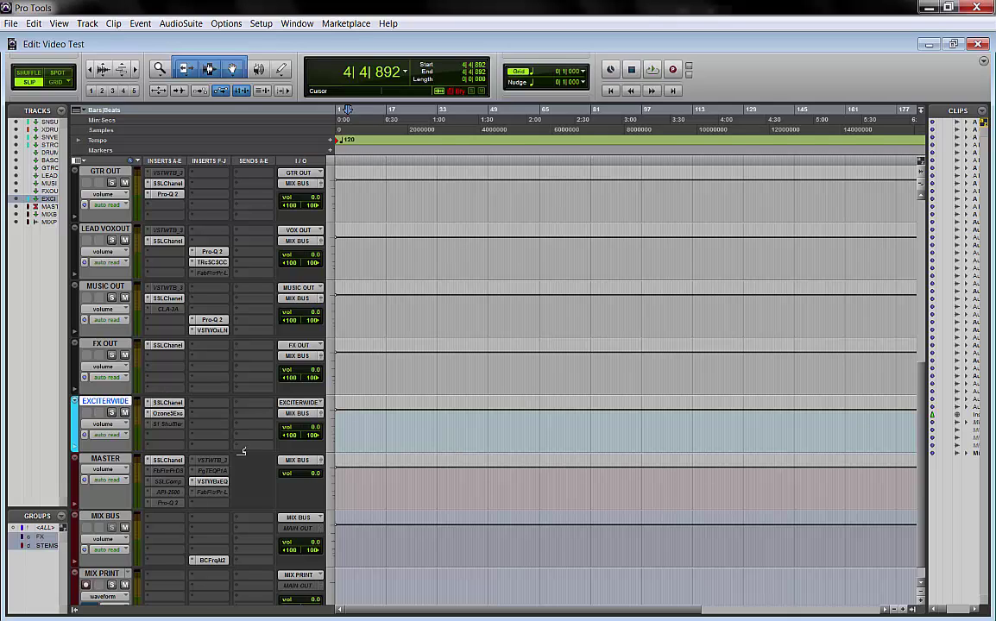
{"action": "scroll", "coordinate": [253, 466], "scroll_direction": "down", "scroll_amount": 1}
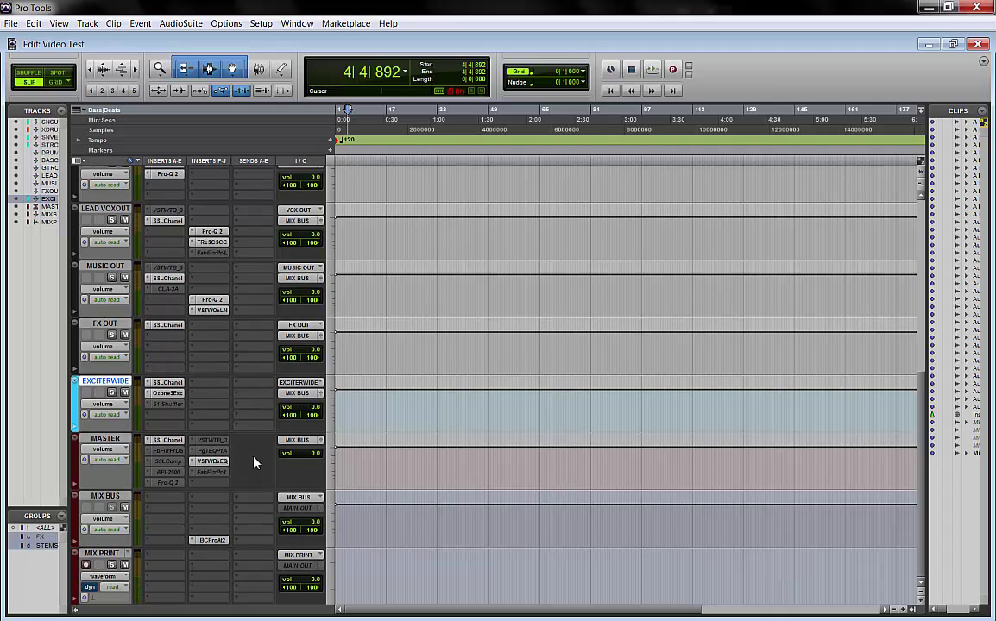
{"action": "left_click", "coordinate": [103, 438]}
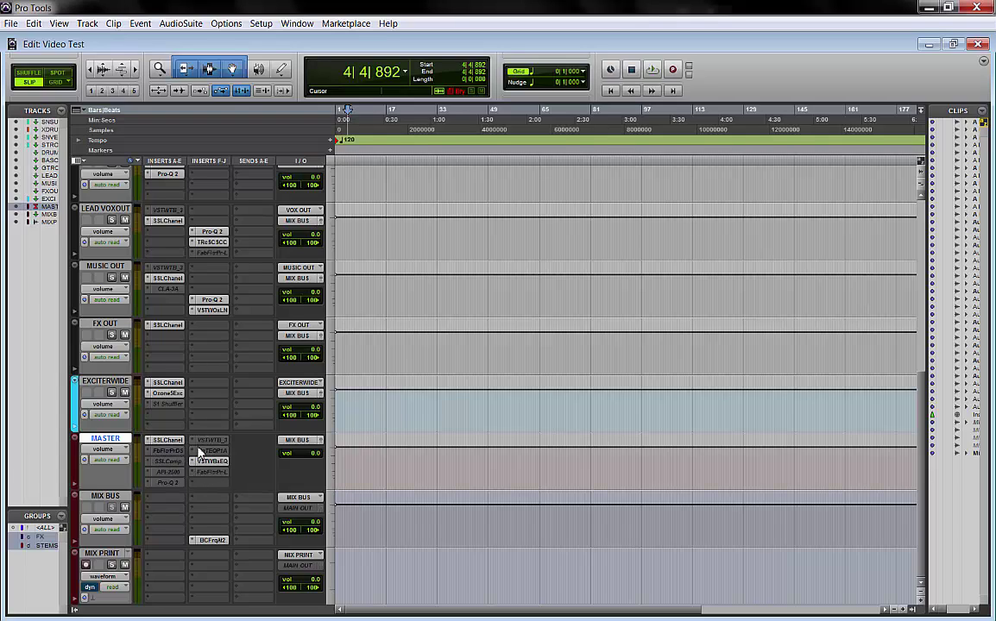
{"action": "left_click", "coordinate": [109, 498]}
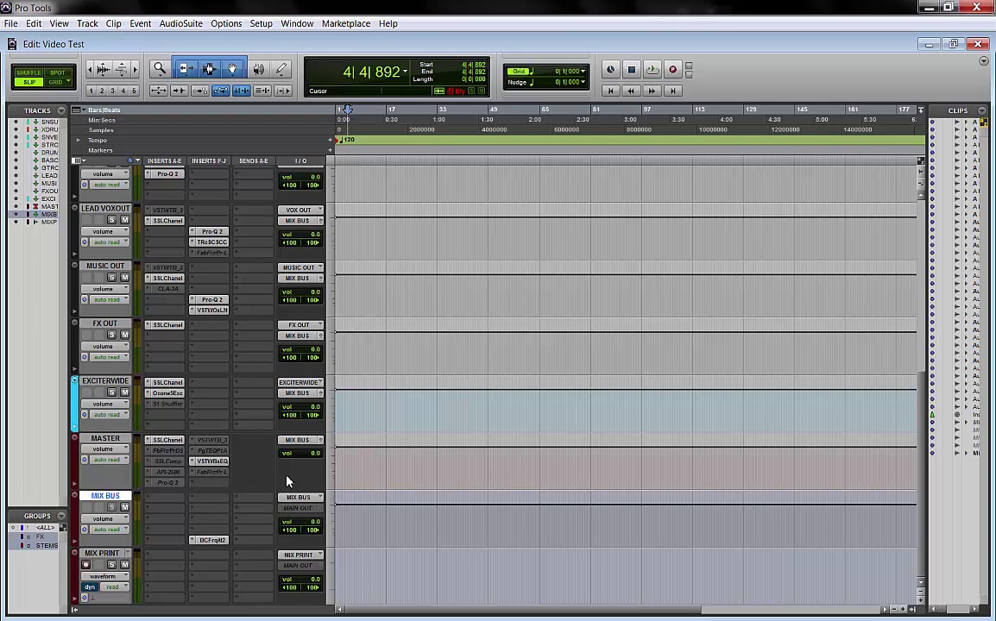
{"action": "left_click", "coordinate": [103, 554]}
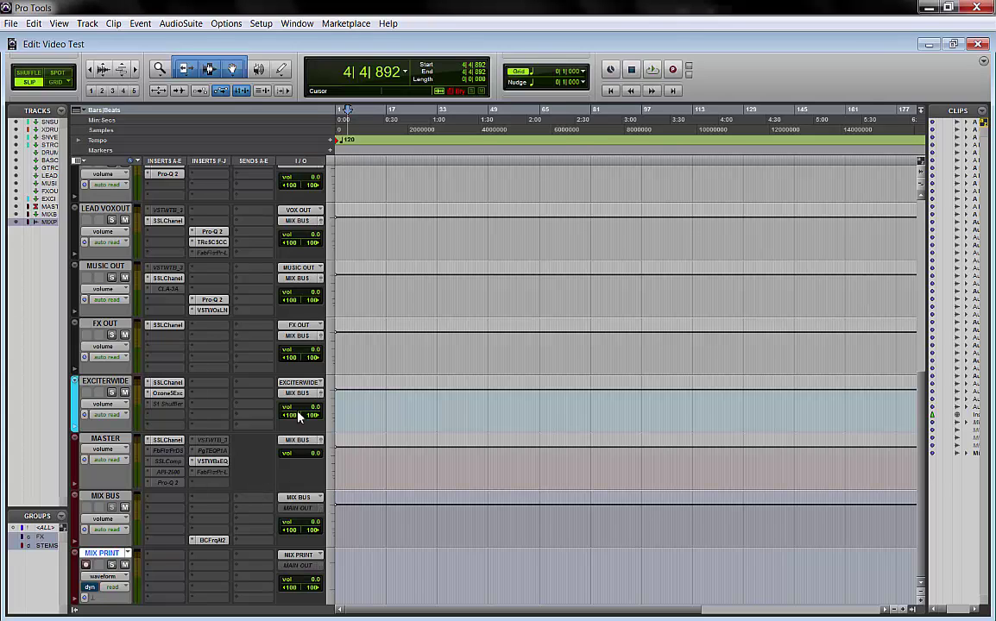
{"action": "scroll", "coordinate": [298, 417], "scroll_direction": "up", "scroll_amount": 6}
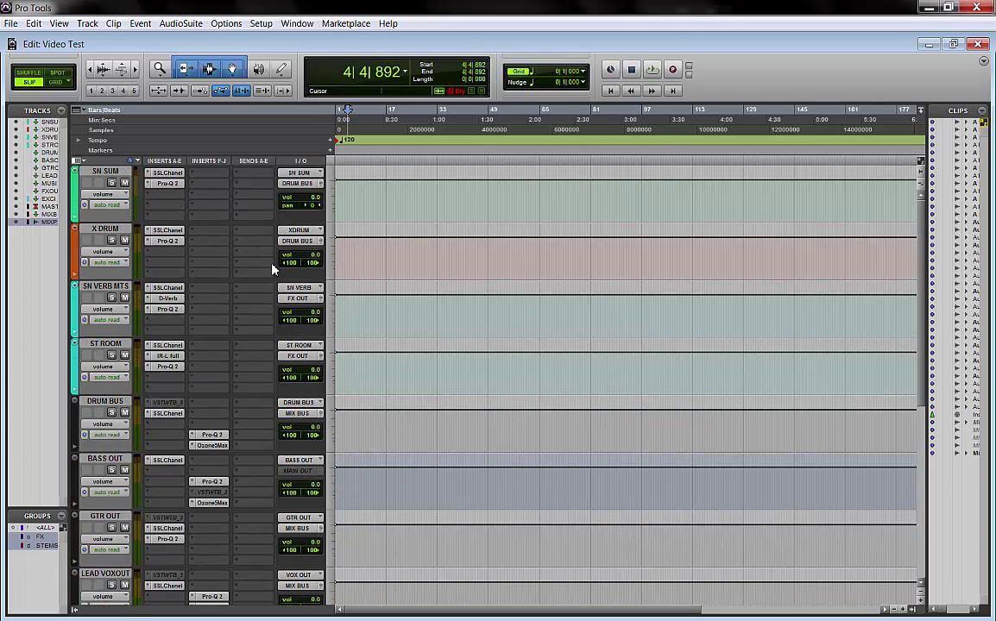
{"action": "scroll", "coordinate": [262, 247], "scroll_direction": "down", "scroll_amount": 6}
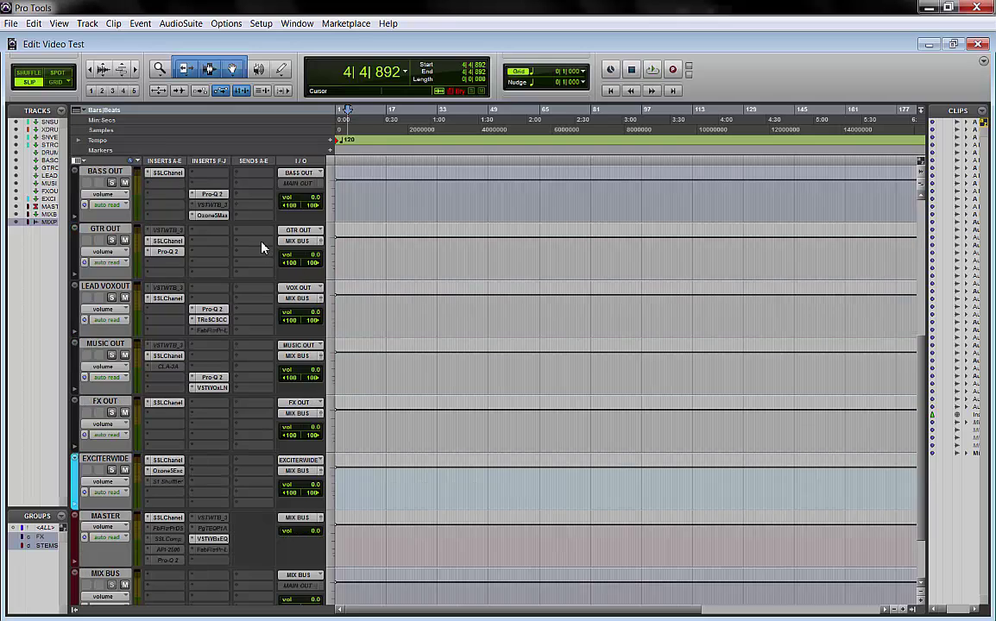
{"action": "scroll", "coordinate": [275, 283], "scroll_direction": "up", "scroll_amount": 6}
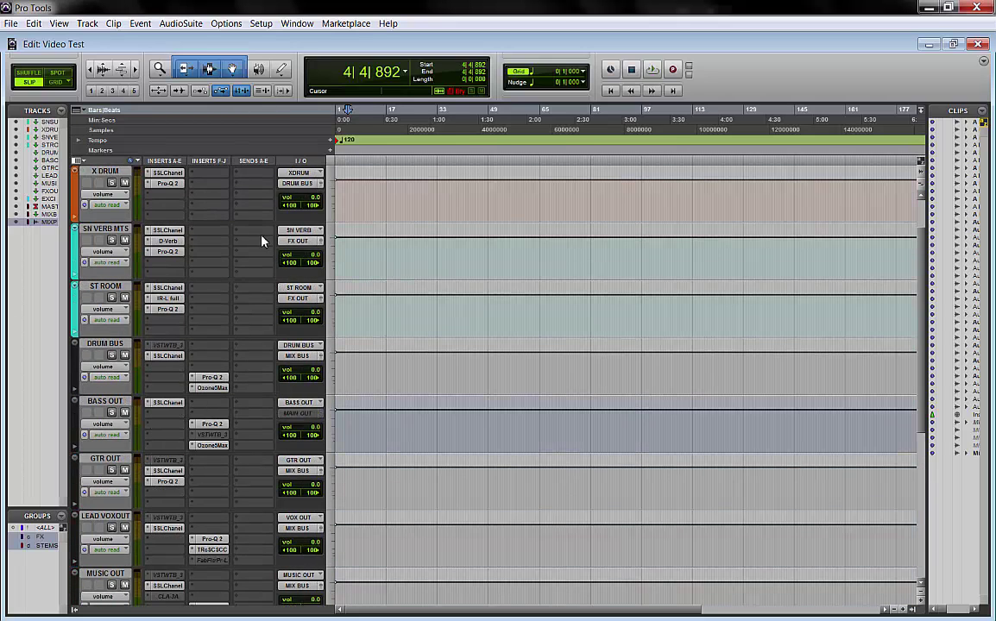
{"action": "scroll", "coordinate": [262, 272], "scroll_direction": "down", "scroll_amount": 6}
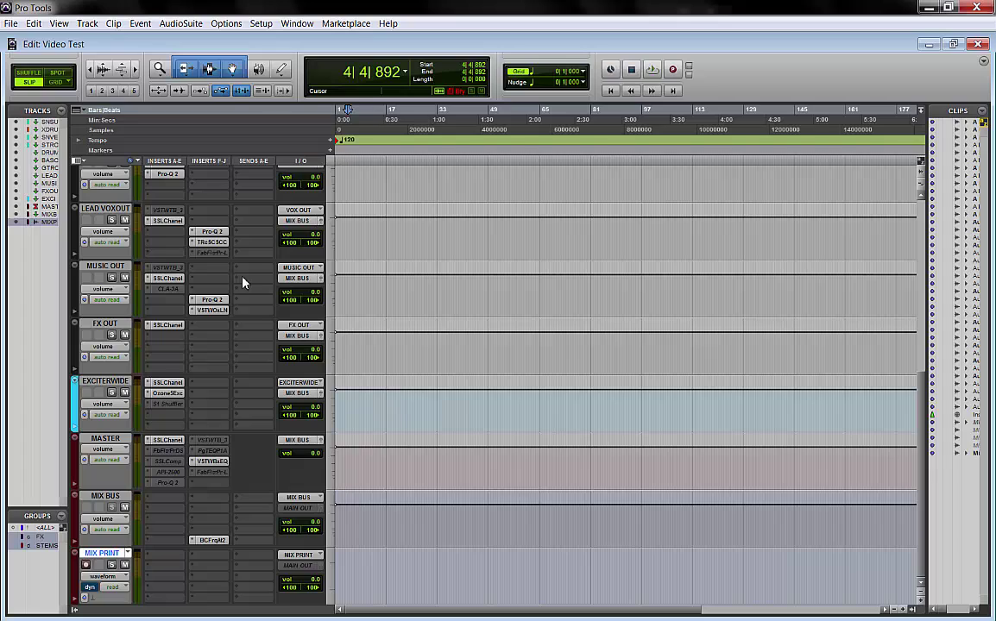
{"action": "left_click", "coordinate": [109, 438]}
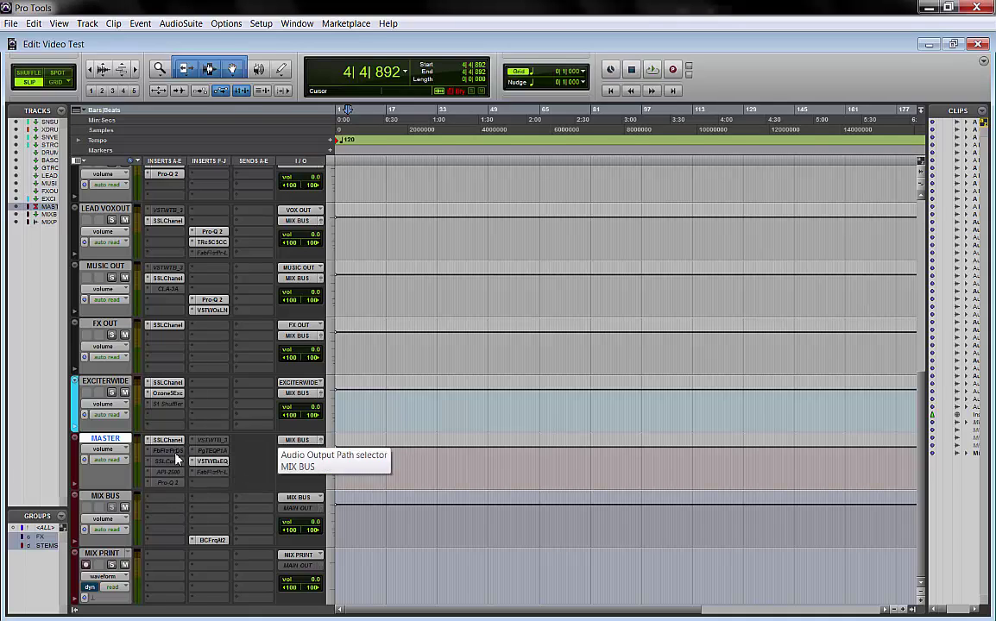
{"action": "left_click", "coordinate": [322, 443]}
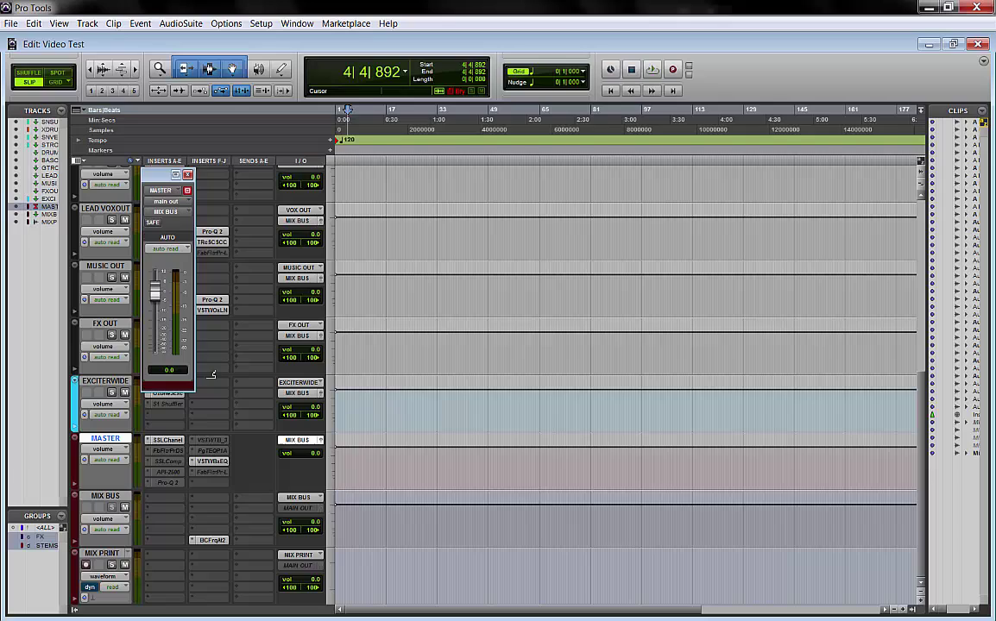
{"action": "left_click_drag", "start_coordinate": [155, 293], "coordinate": [157, 302]}
{"action": "left_click", "coordinate": [157, 302], "text": "alt"}
{"action": "left_click_drag", "start_coordinate": [156, 291], "coordinate": [156, 305]}
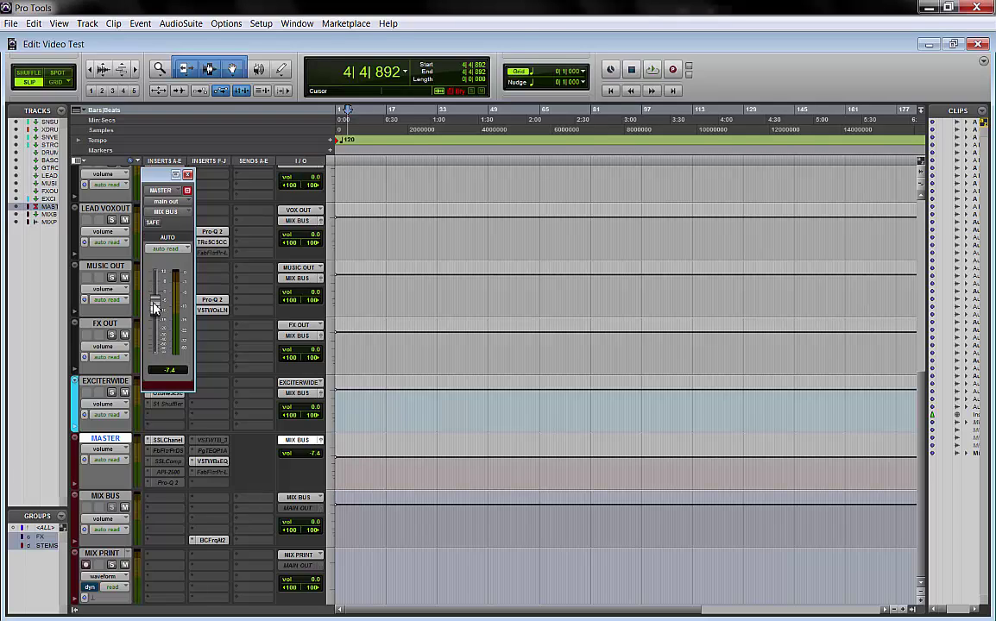
{"action": "left_click", "coordinate": [156, 306], "text": "alt"}
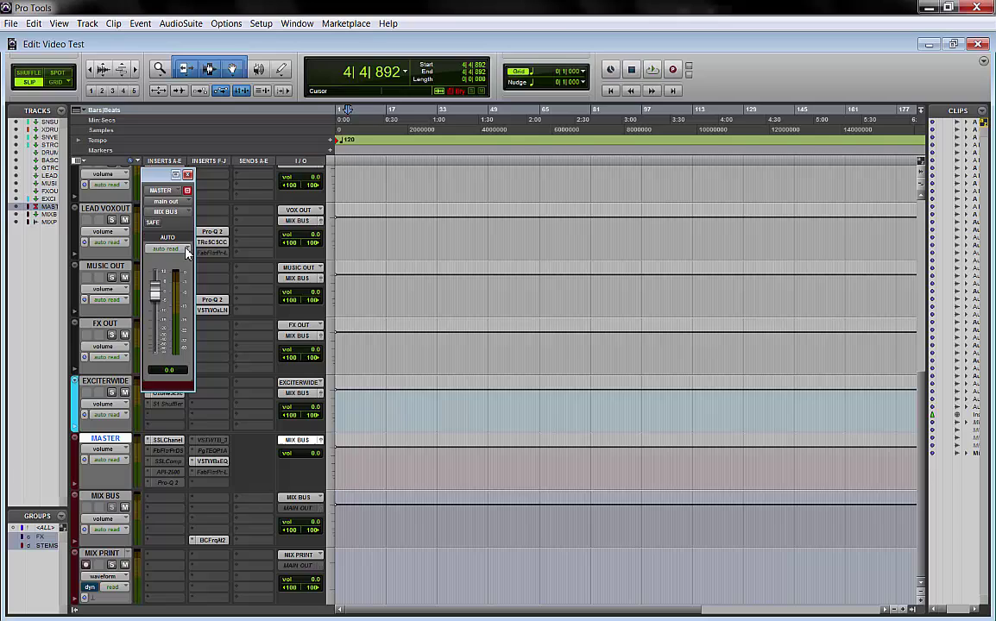
{"action": "left_click", "coordinate": [186, 178]}
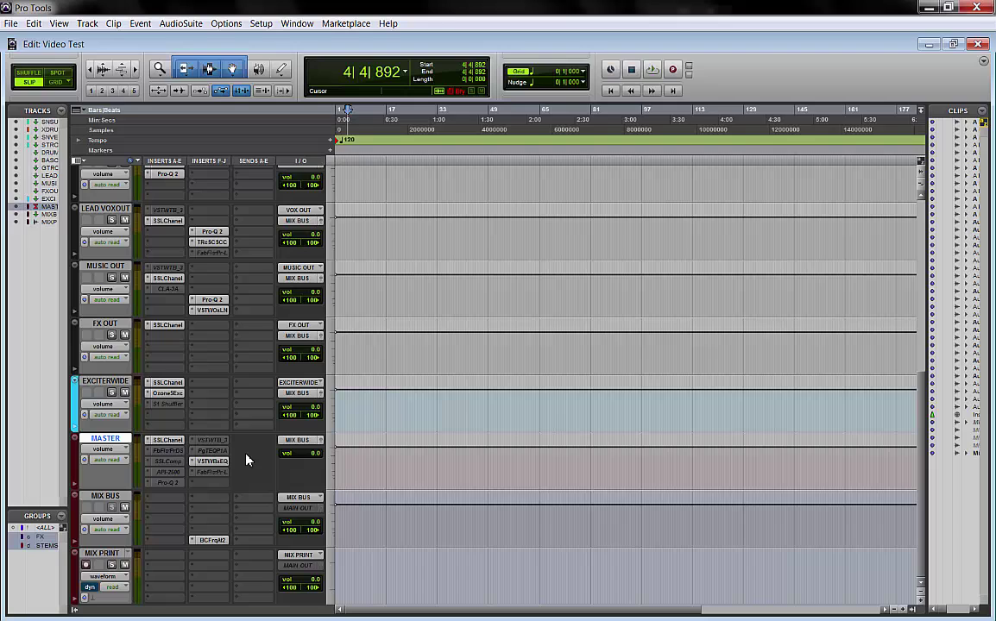
{"action": "left_click", "coordinate": [106, 381]}
{"action": "scroll", "coordinate": [147, 371], "scroll_direction": "up", "scroll_amount": 5}
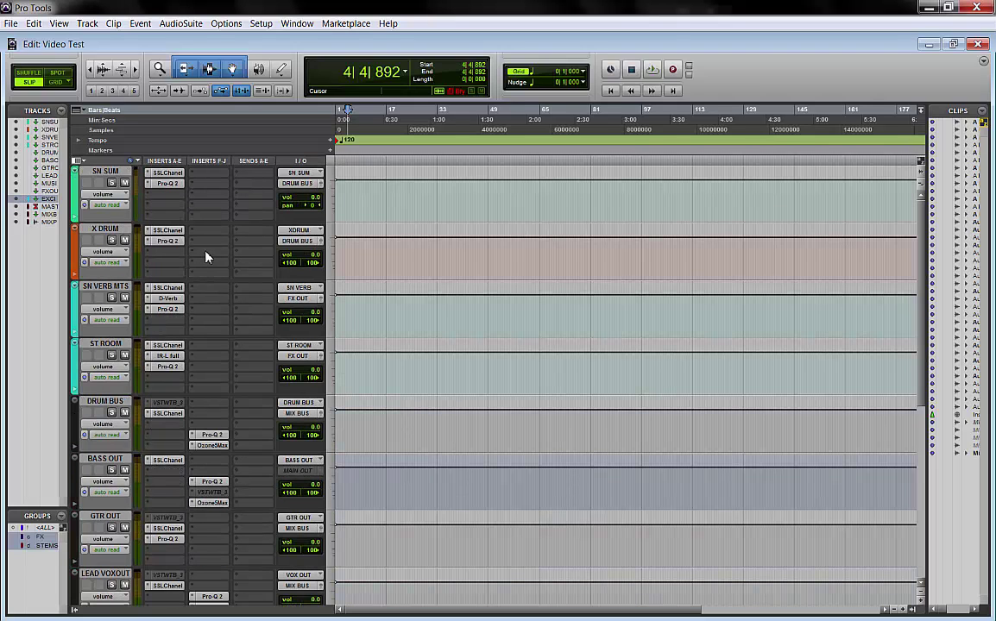
{"action": "scroll", "coordinate": [175, 270], "scroll_direction": "down", "scroll_amount": 2}
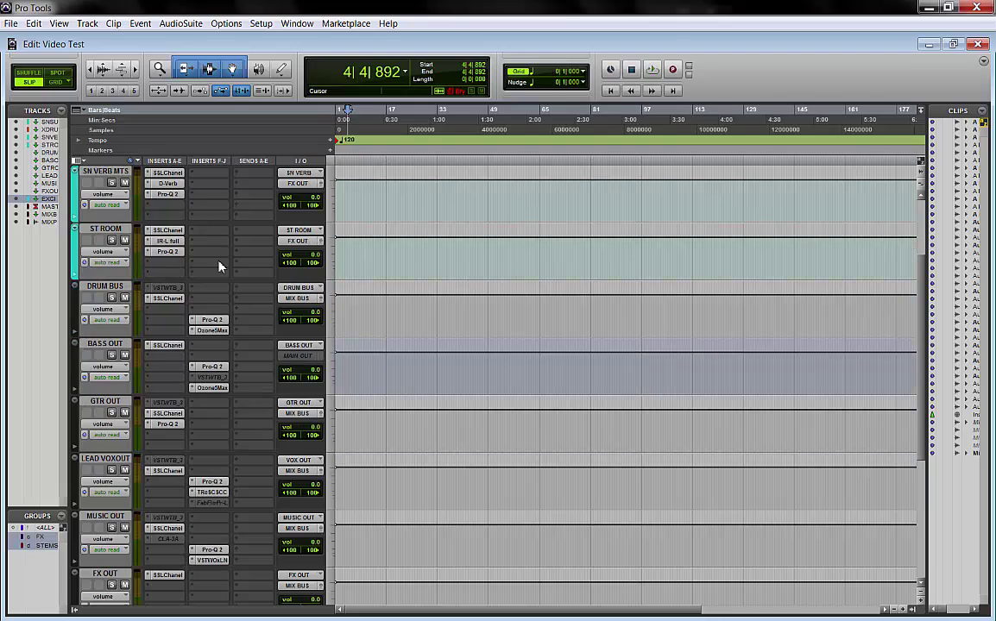
{"action": "scroll", "coordinate": [138, 281], "scroll_direction": "down", "scroll_amount": 2}
{"action": "scroll", "coordinate": [258, 267], "scroll_direction": "up", "scroll_amount": 2}
{"action": "left_click", "coordinate": [104, 287]}
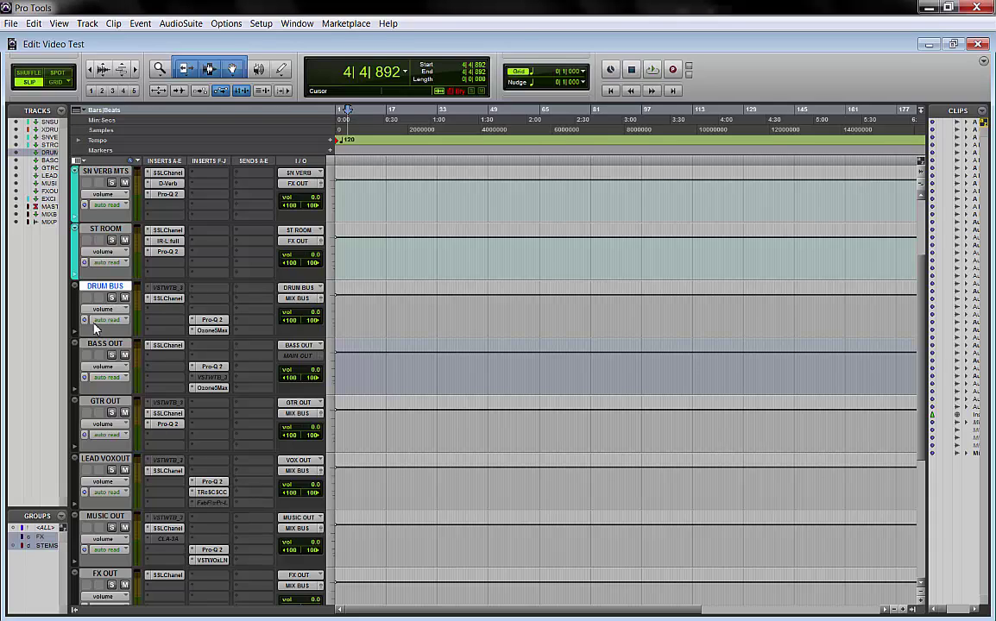
{"action": "left_click", "coordinate": [89, 343]}
{"action": "scroll", "coordinate": [89, 344], "scroll_direction": "down", "scroll_amount": 1}
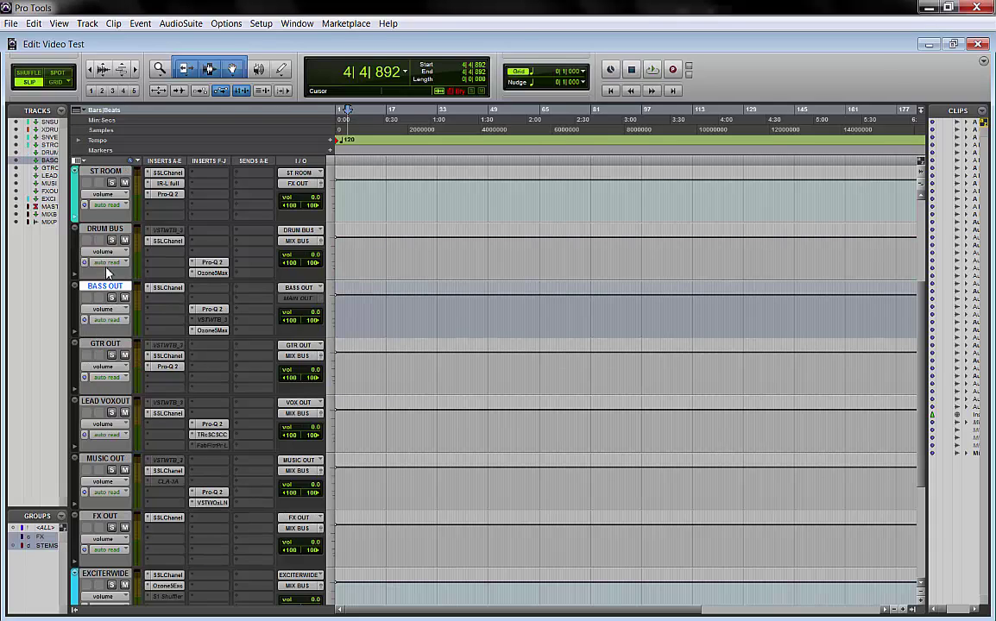
{"action": "left_click", "coordinate": [100, 229]}
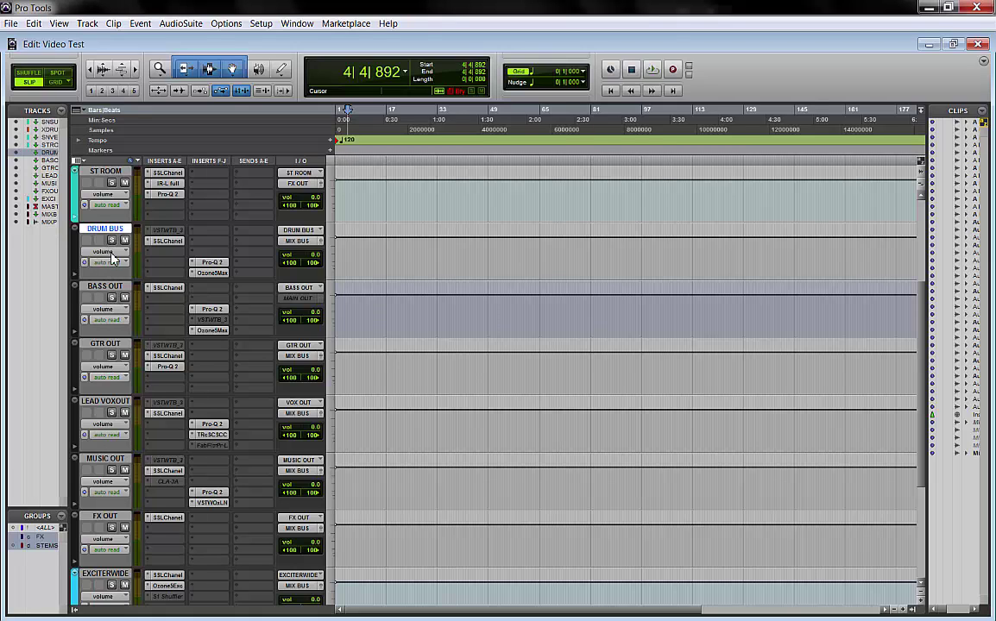
{"action": "scroll", "coordinate": [216, 303], "scroll_direction": "down", "scroll_amount": 2}
{"action": "scroll", "coordinate": [131, 539], "scroll_direction": "down", "scroll_amount": 2}
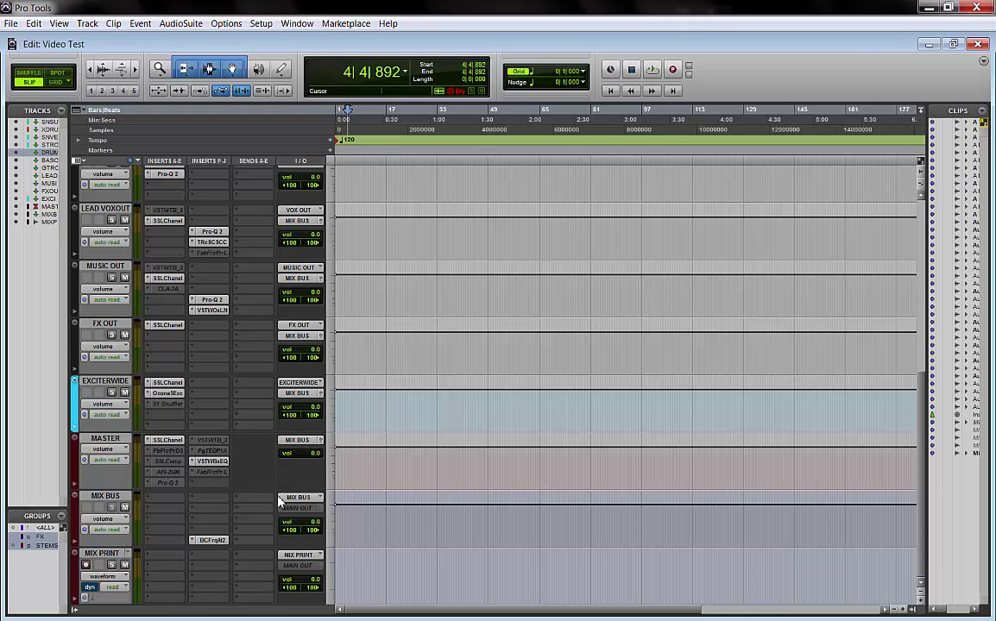
{"action": "scroll", "coordinate": [169, 397], "scroll_direction": "up", "scroll_amount": 6}
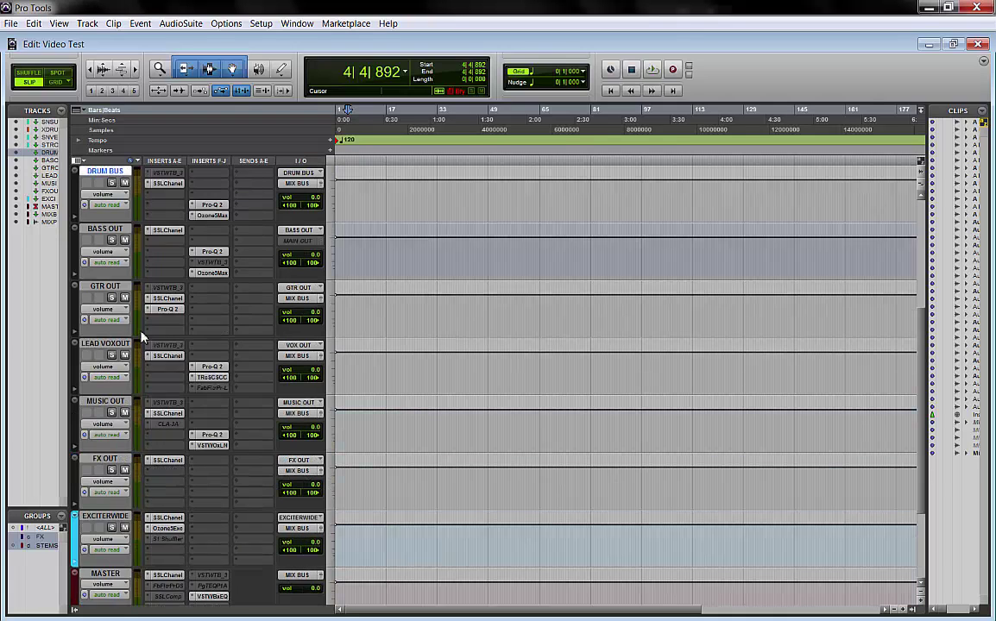
{"action": "scroll", "coordinate": [222, 199], "scroll_direction": "up", "scroll_amount": 1}
{"action": "scroll", "coordinate": [267, 261], "scroll_direction": "down", "scroll_amount": 2}
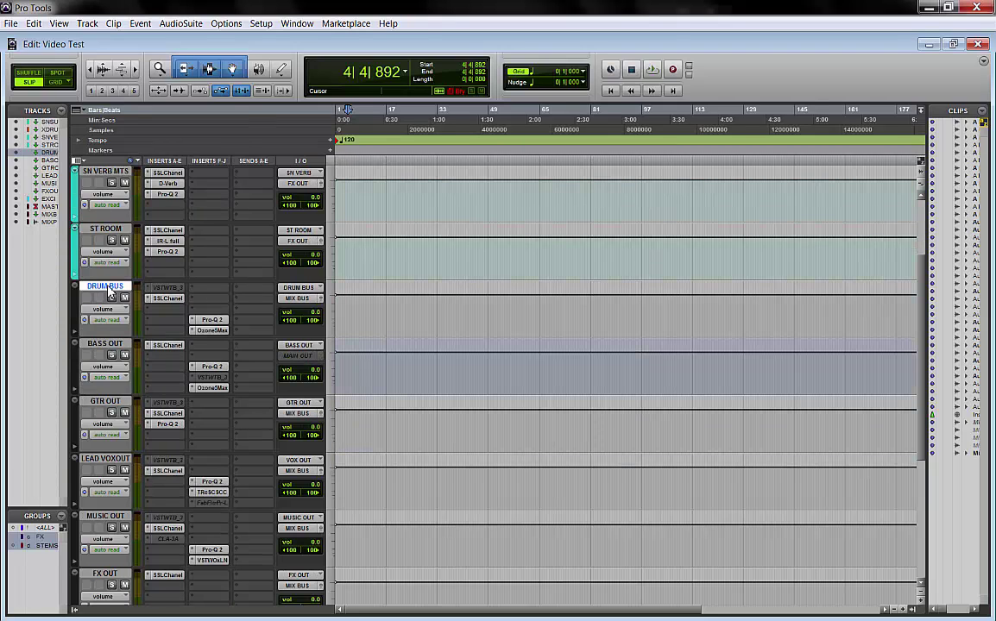
{"action": "scroll", "coordinate": [107, 294], "scroll_direction": "down", "scroll_amount": 1}
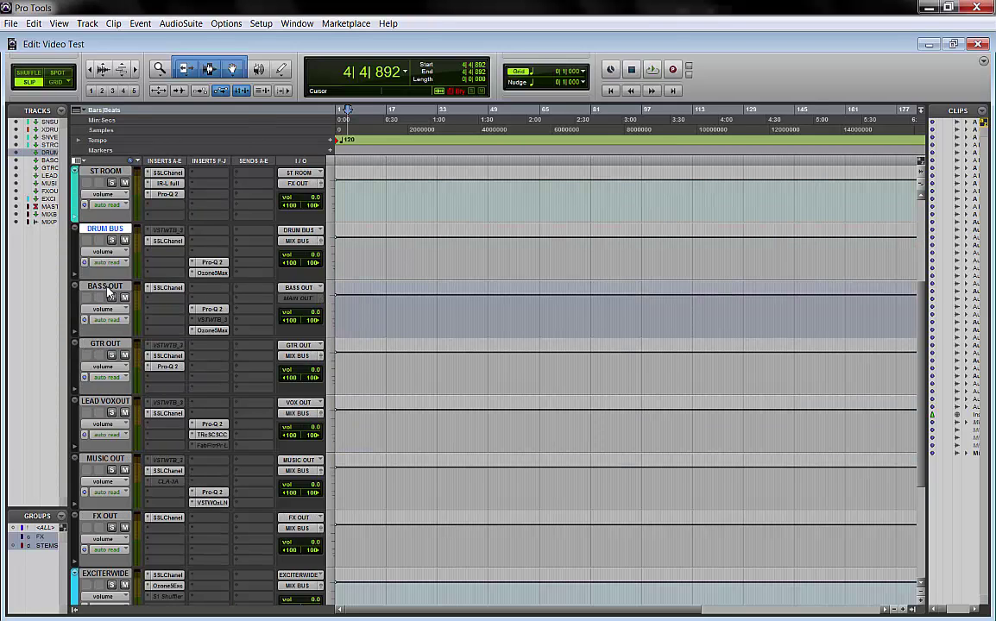
{"action": "key", "text": "semicolon"}
{"action": "left_click", "coordinate": [102, 233]}
{"action": "scroll", "coordinate": [251, 346], "scroll_direction": "up", "scroll_amount": 3}
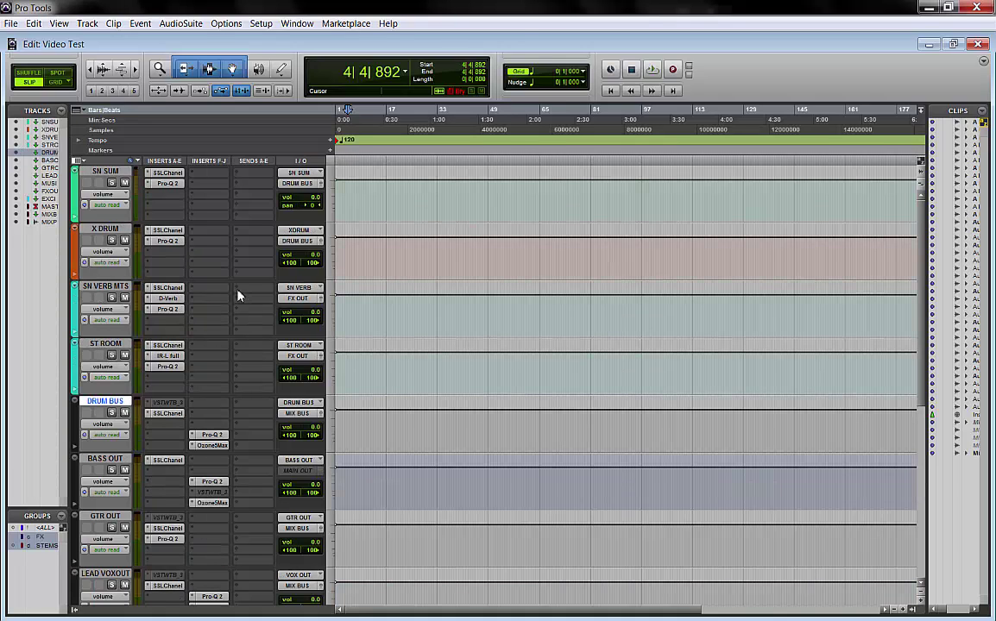
{"action": "left_click", "coordinate": [106, 172]}
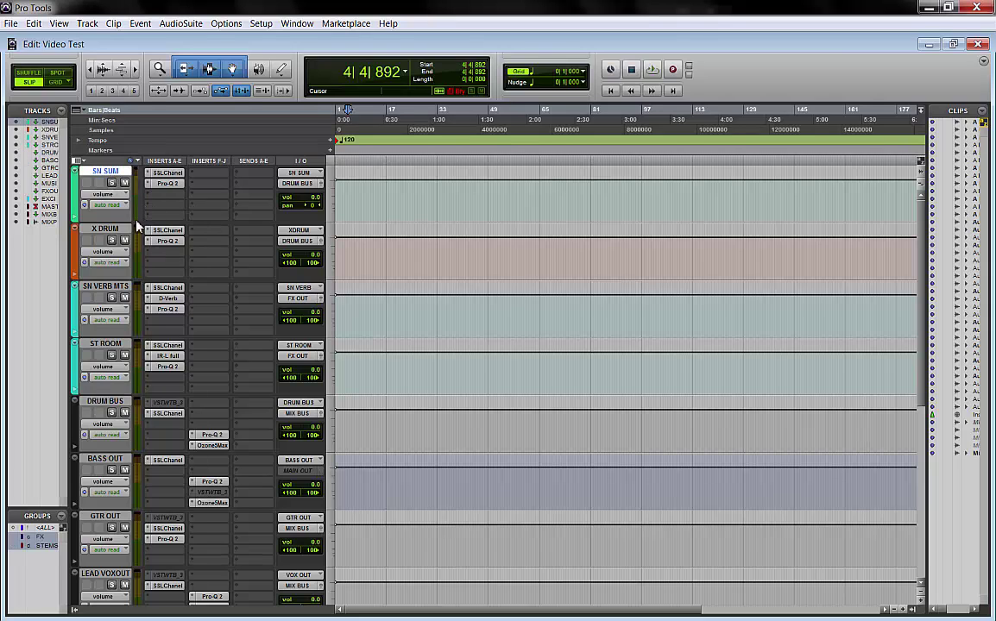
{"action": "scroll", "coordinate": [137, 226], "scroll_direction": "down", "scroll_amount": 6}
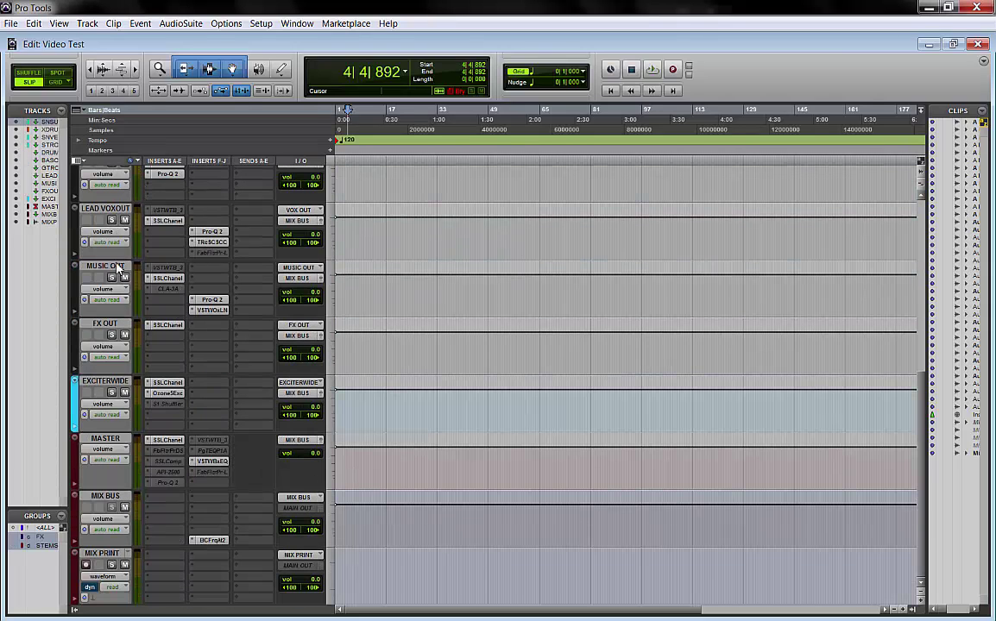
{"action": "left_click", "coordinate": [101, 554], "text": "shift"}
Step: Delete all the selected preset tracks from the session
{"action": "right_click", "coordinate": [110, 559]}
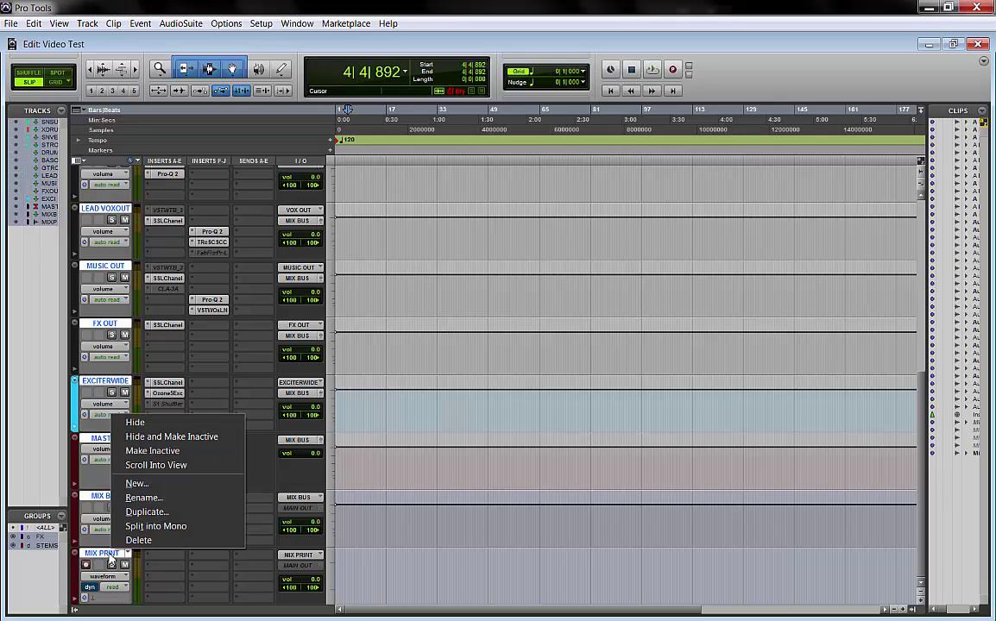
{"action": "left_click", "coordinate": [130, 487]}
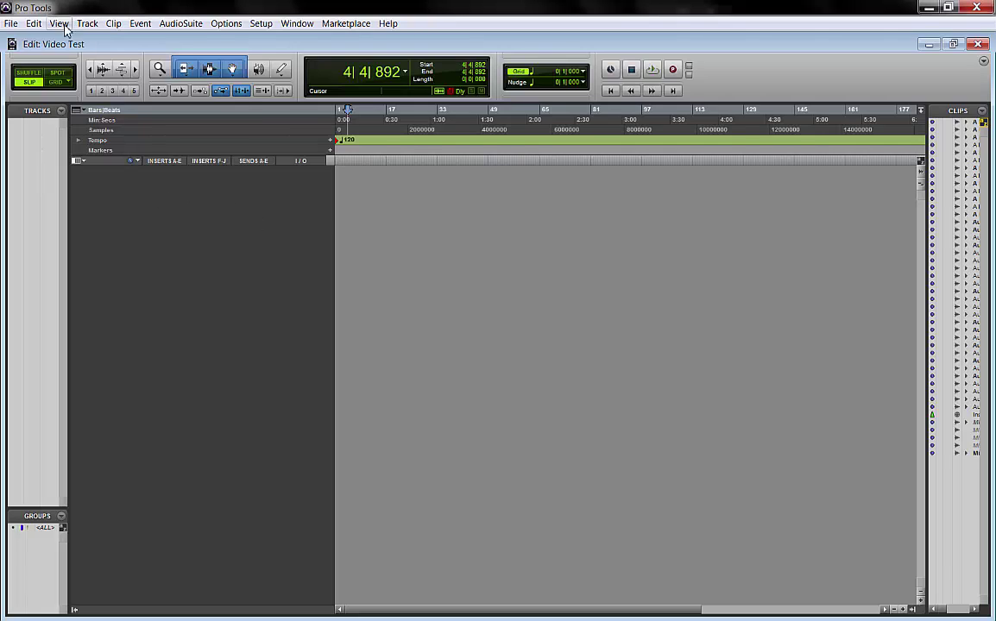
{"action": "left_click", "coordinate": [87, 24]}
Step: Set up new-track rows for 5 stereo aux inputs and 1 stereo master fader
{"action": "left_click", "coordinate": [98, 41]}
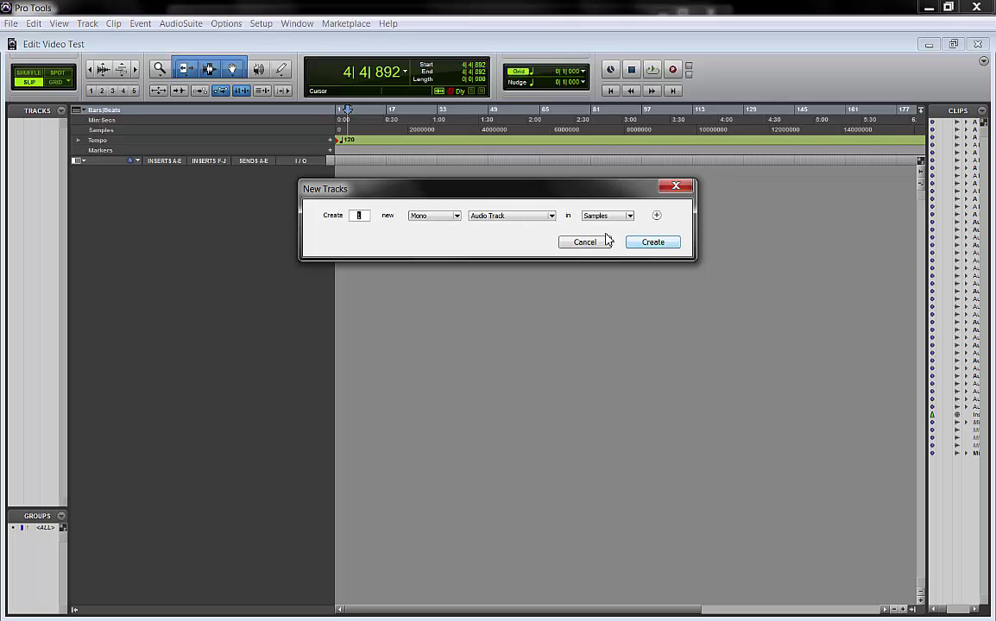
{"action": "left_click", "coordinate": [483, 217]}
{"action": "left_click", "coordinate": [502, 197]}
{"action": "left_click", "coordinate": [436, 216]}
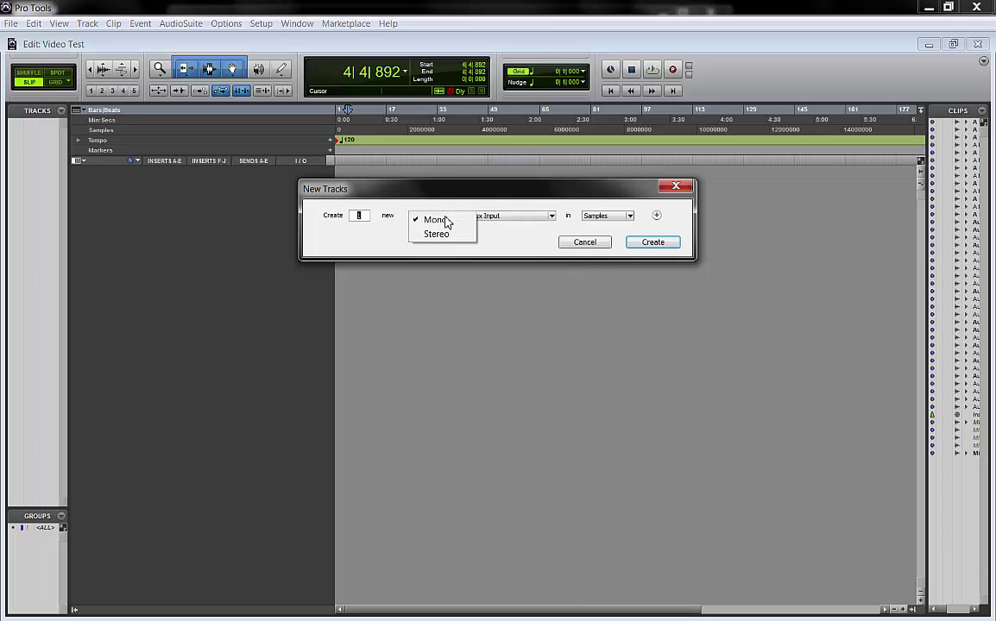
{"action": "left_click", "coordinate": [440, 231]}
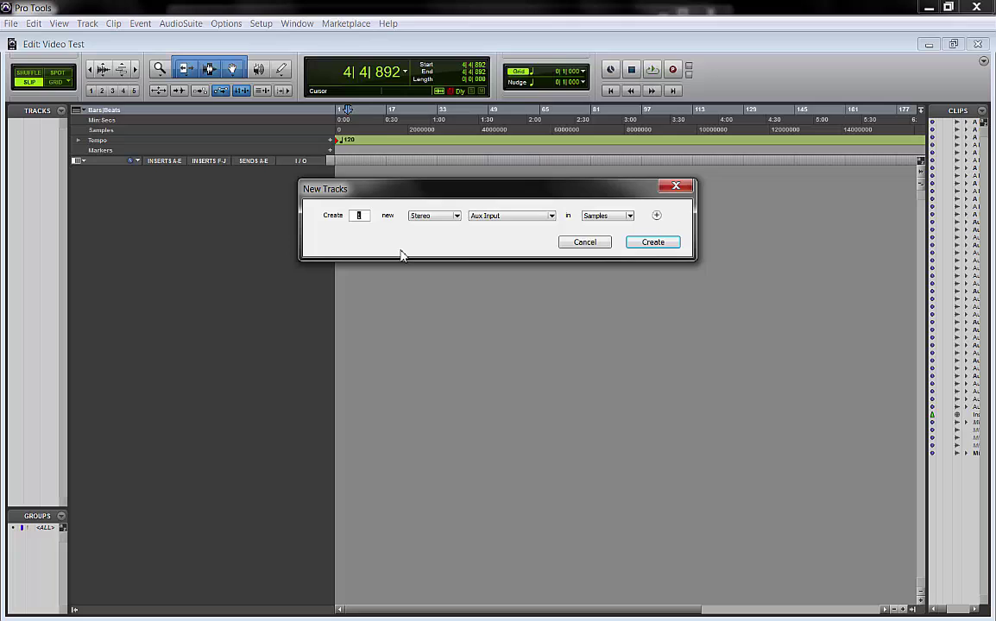
{"action": "type", "text": "5"}
{"action": "left_click", "coordinate": [657, 216]}
{"action": "left_click", "coordinate": [434, 236]}
{"action": "left_click", "coordinate": [433, 256]}
{"action": "left_click", "coordinate": [507, 235]}
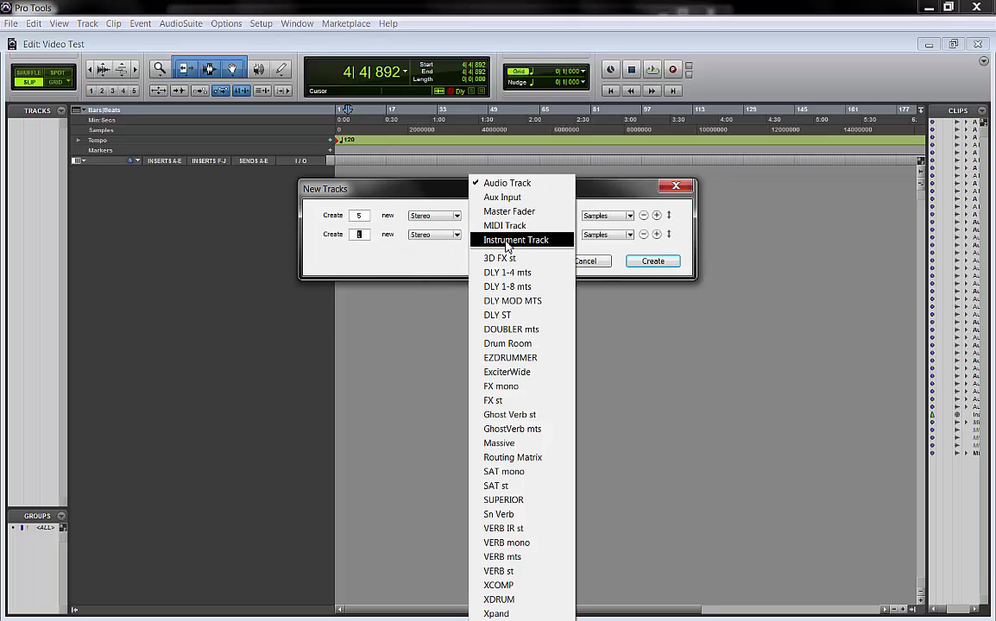
{"action": "left_click", "coordinate": [510, 212]}
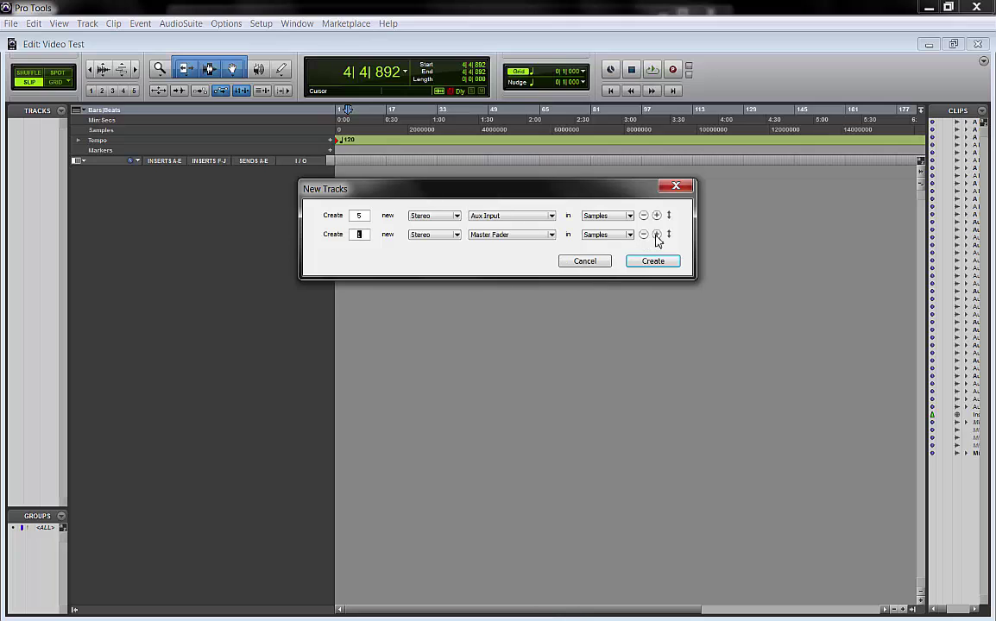
Step: Add rows for 1 stereo aux input and 1 stereo audio track, then create all tracks
{"action": "left_click", "coordinate": [657, 235]}
{"action": "left_click", "coordinate": [436, 254]}
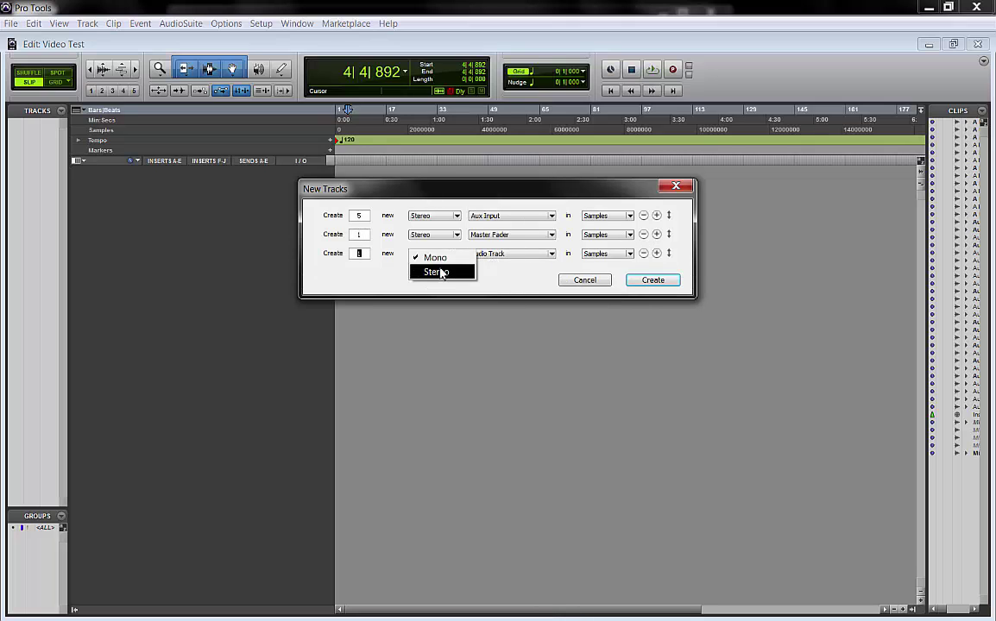
{"action": "left_click", "coordinate": [441, 272]}
{"action": "left_click", "coordinate": [500, 254]}
{"action": "left_click", "coordinate": [505, 195]}
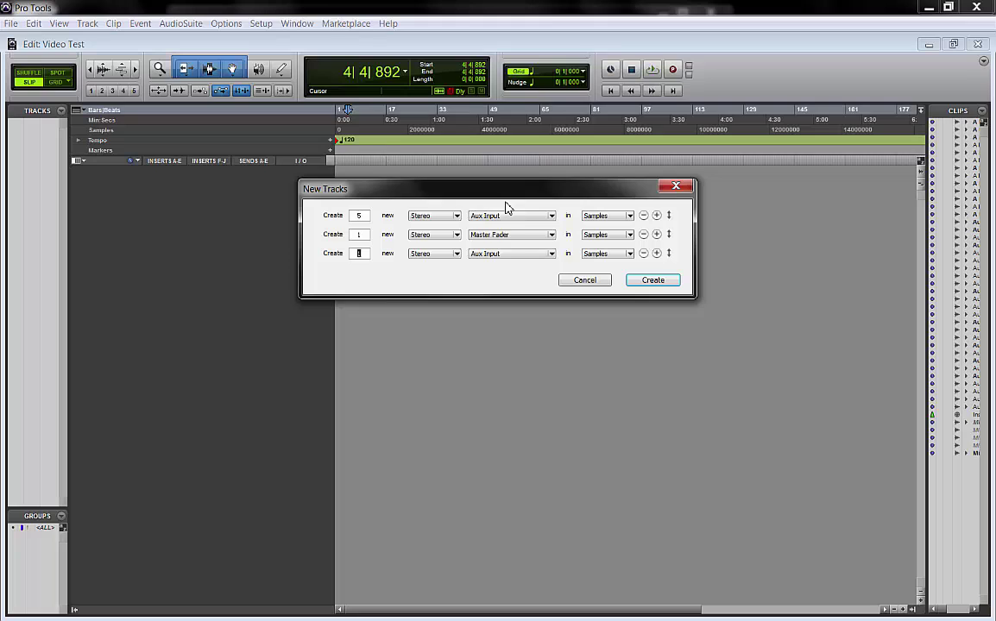
{"action": "left_click", "coordinate": [658, 254]}
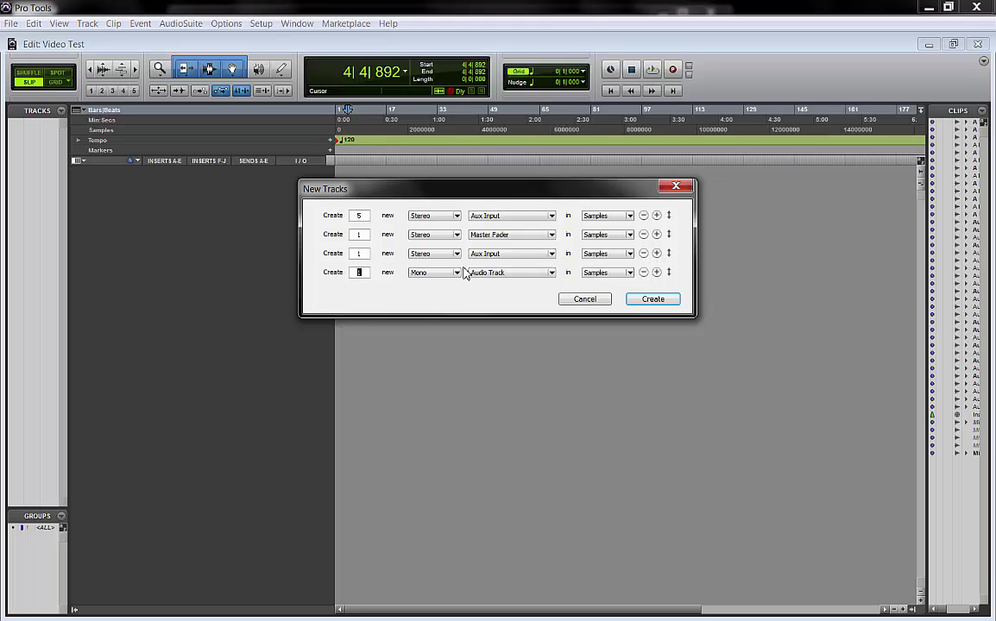
{"action": "left_click", "coordinate": [417, 274]}
{"action": "left_click", "coordinate": [452, 288]}
{"action": "left_click", "coordinate": [489, 275]}
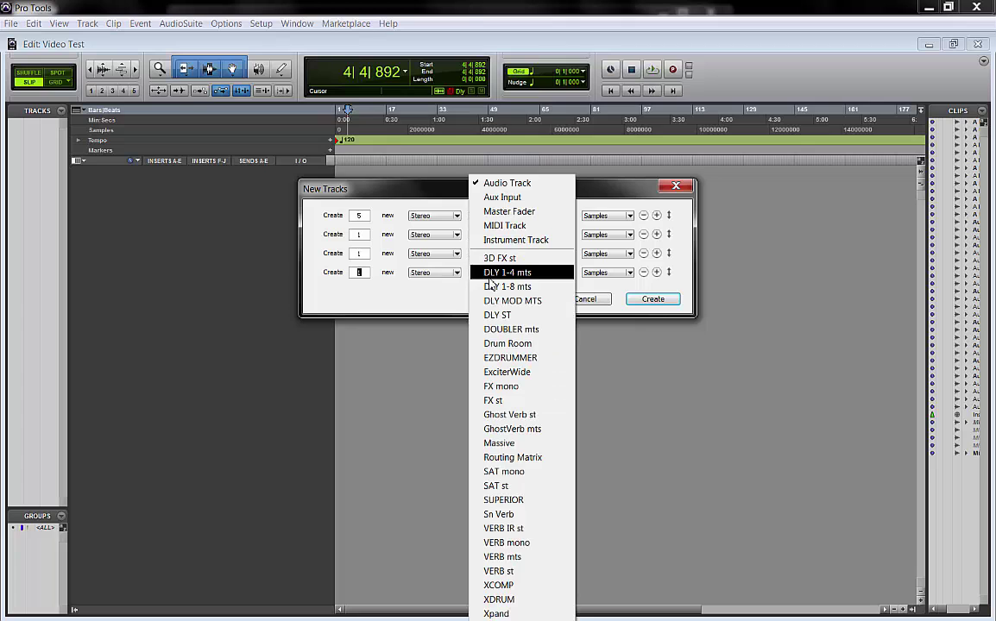
{"action": "left_click", "coordinate": [505, 183]}
{"action": "left_click", "coordinate": [652, 299]}
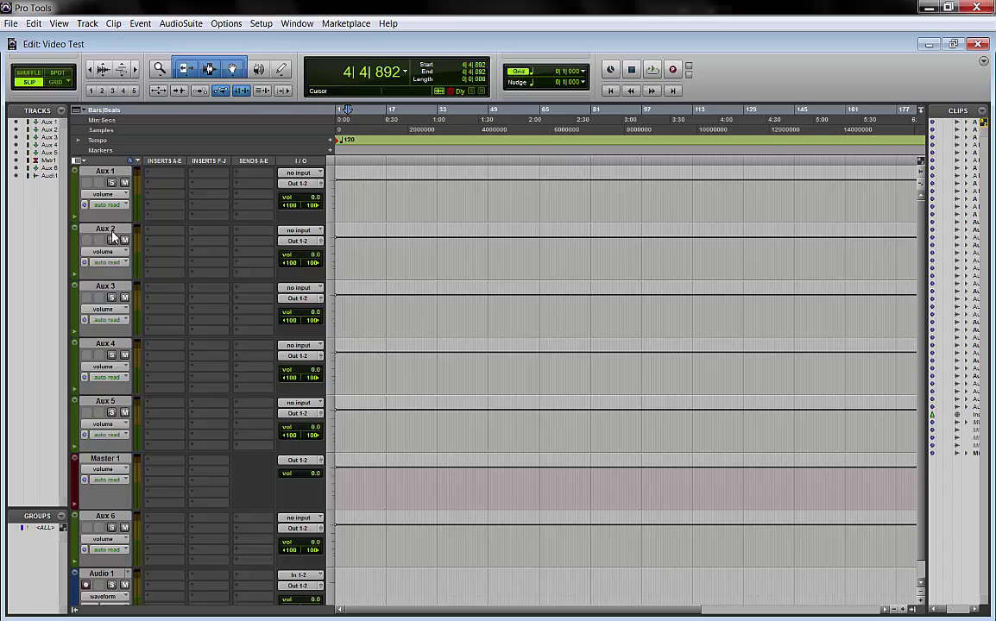
Step: Give Aux 1 through Aux 5 a new shared colour from the Color Palette
{"action": "left_click", "coordinate": [102, 171]}
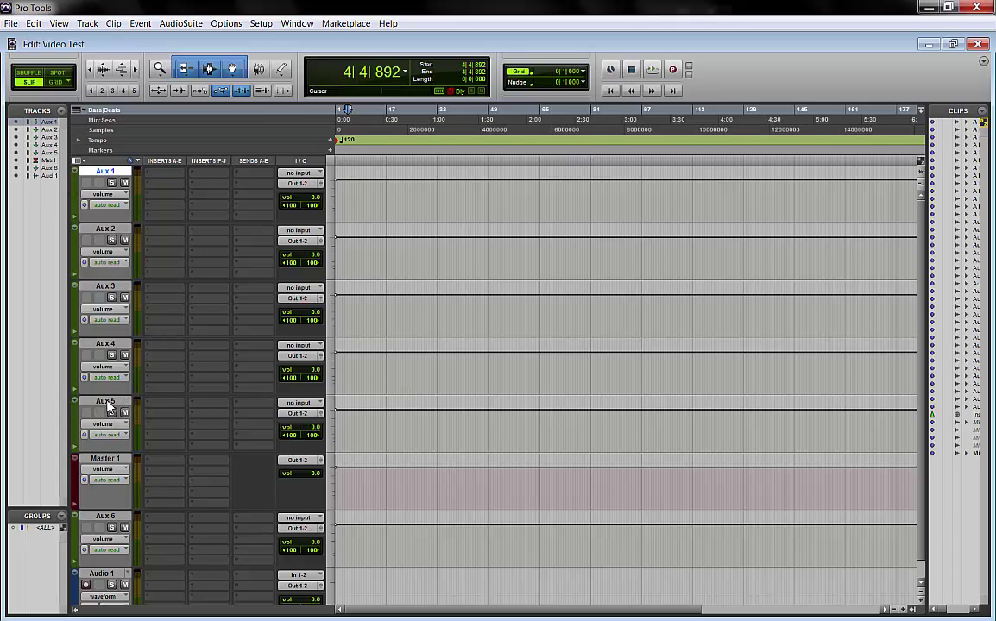
{"action": "left_click", "coordinate": [104, 402], "text": "shift"}
{"action": "double_click", "coordinate": [75, 321]}
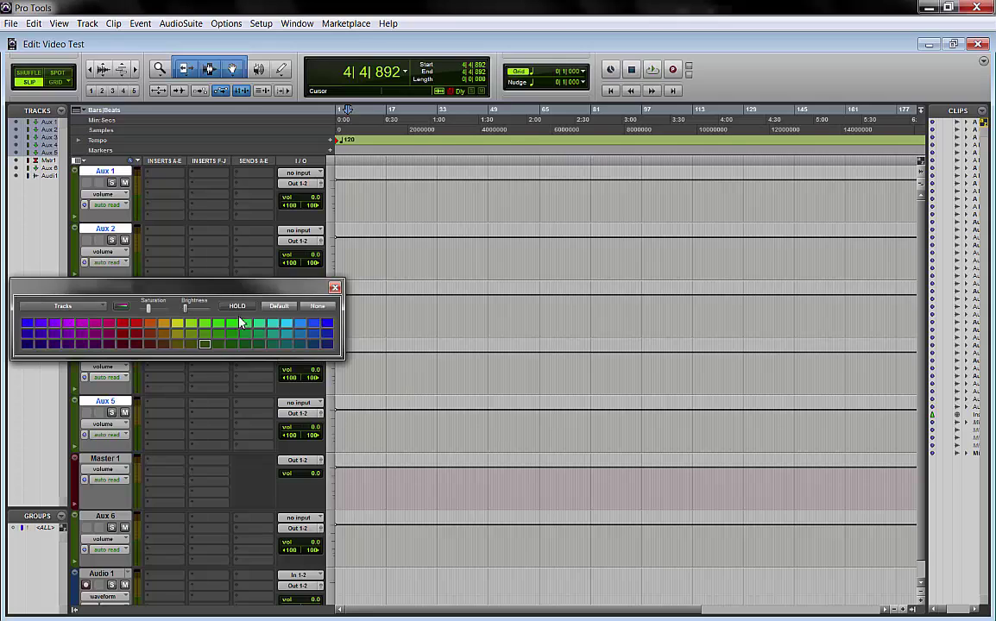
{"action": "left_click", "coordinate": [293, 278]}
{"action": "left_click", "coordinate": [313, 253]}
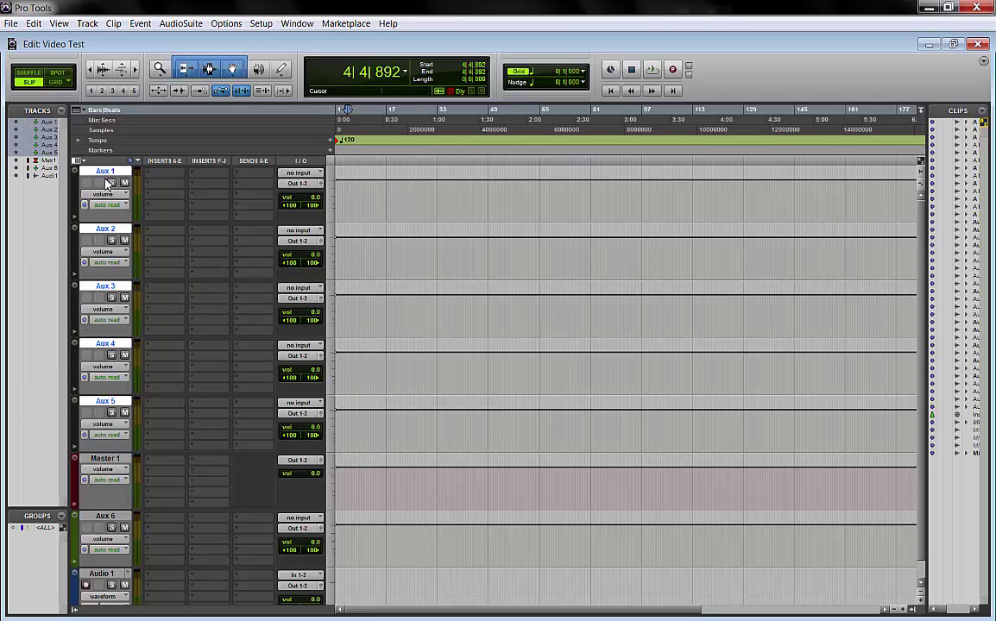
Step: Rename Aux 1–5 to DRUM, BASS, GTRS, VOX and MUSIC
{"action": "double_click", "coordinate": [107, 171]}
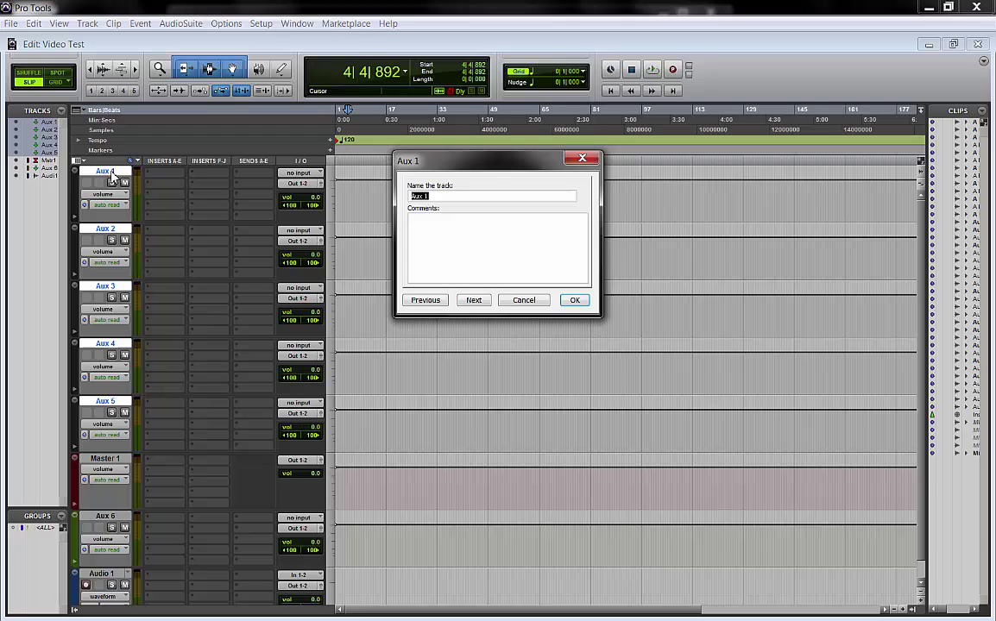
{"action": "type", "text": "dru"}
{"action": "left_click", "coordinate": [480, 301]}
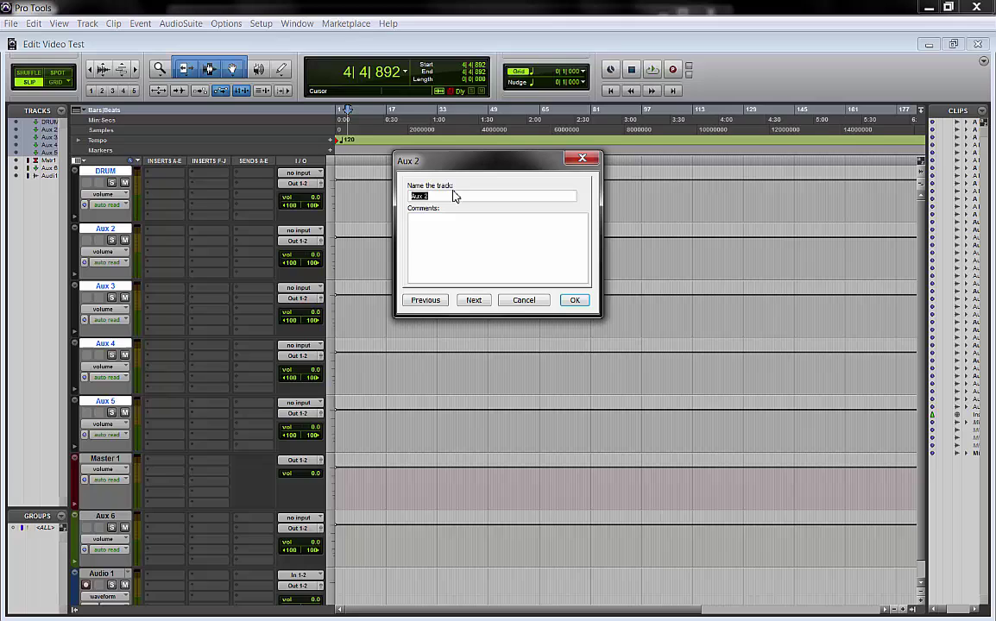
{"action": "type", "text": "BASS"}
{"action": "left_click", "coordinate": [482, 300]}
{"action": "type", "text": "GTRS"}
{"action": "left_click", "coordinate": [484, 302]}
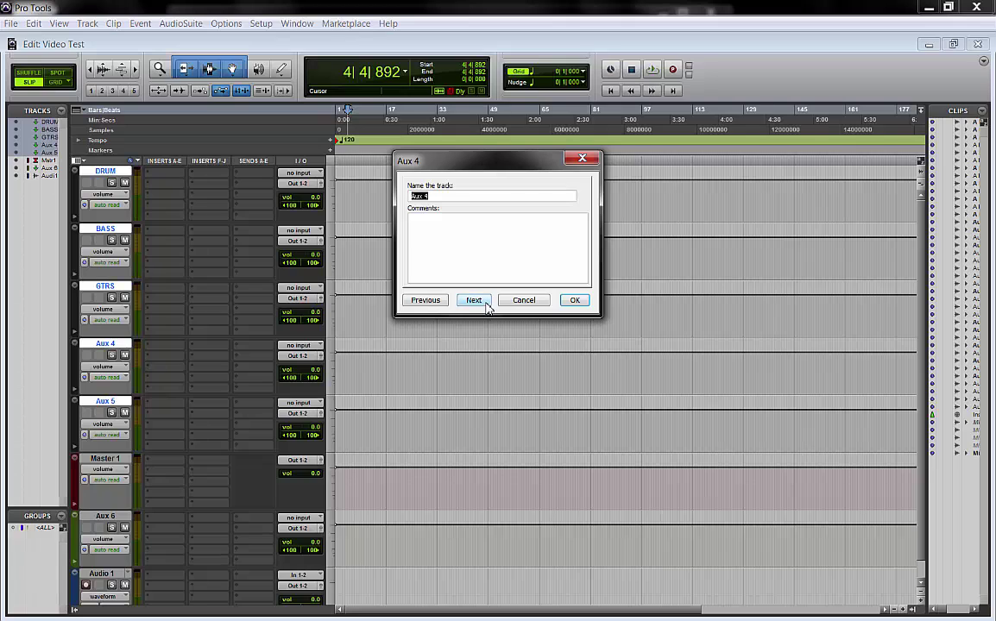
{"action": "type", "text": "VOX"}
{"action": "left_click", "coordinate": [484, 302]}
{"action": "type", "text": "MUSIC"}
{"action": "key", "text": "Return"}
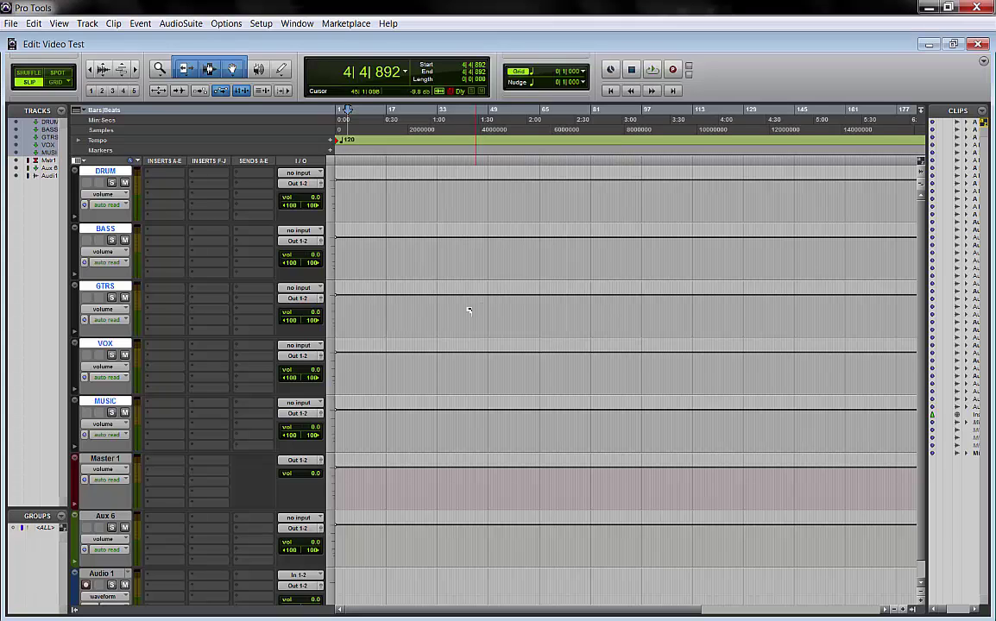
Step: Route the DRUM, BASS, GTRS, VOX and MUSIC outputs to the stereo MIX BUS bus
{"action": "left_click", "coordinate": [297, 460]}
{"action": "mouse_move", "coordinate": [332, 499]}
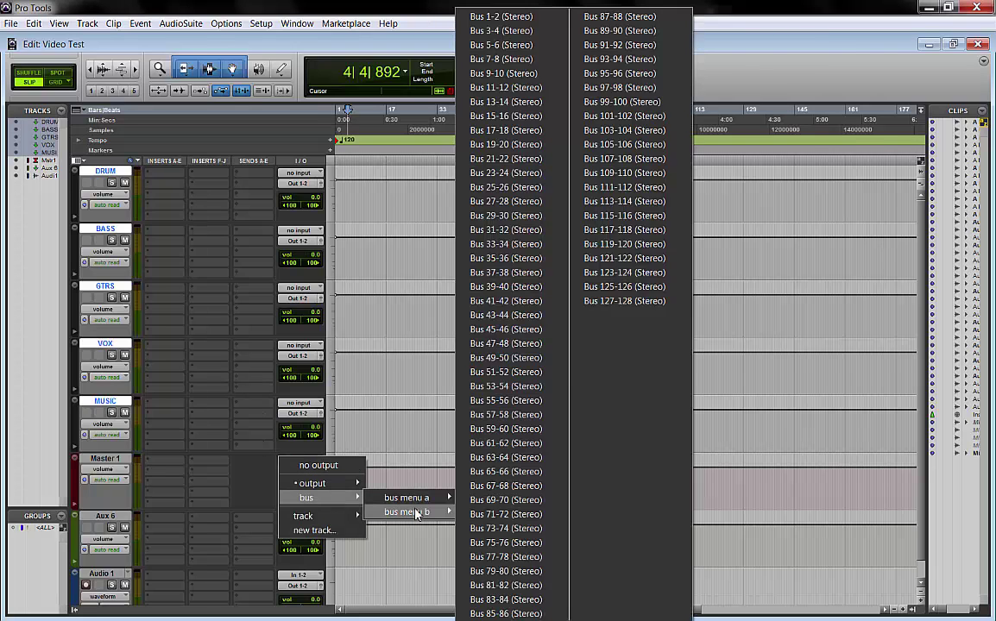
{"action": "mouse_move", "coordinate": [412, 511]}
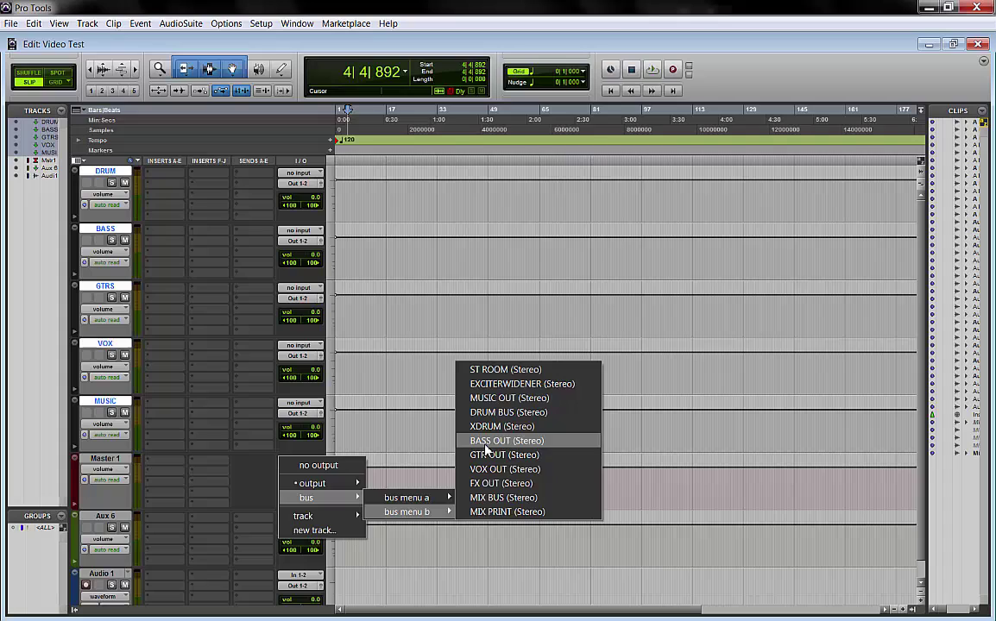
{"action": "left_click", "coordinate": [290, 445]}
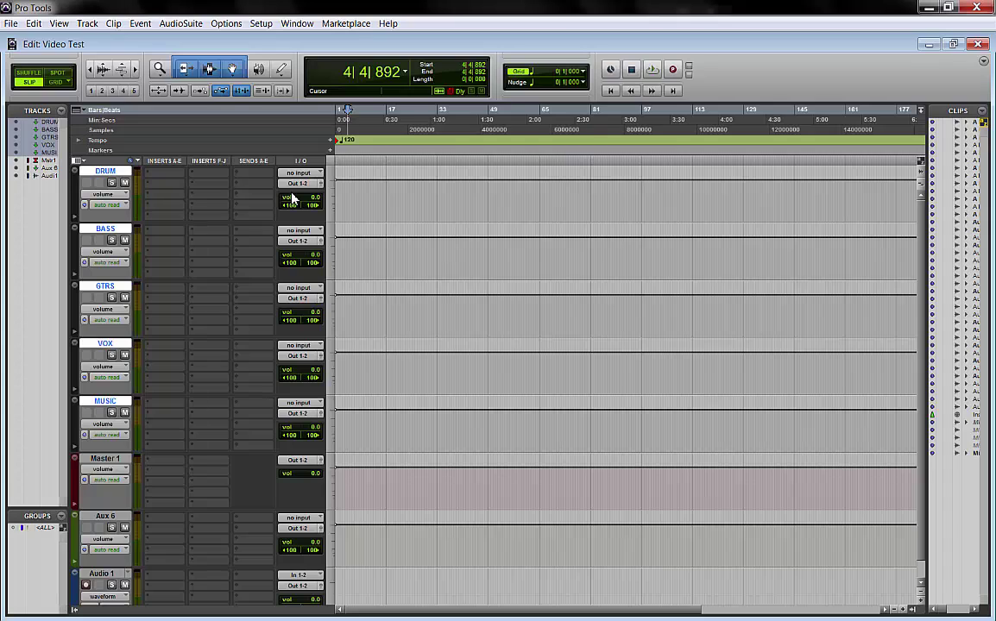
{"action": "left_click", "coordinate": [298, 183]}
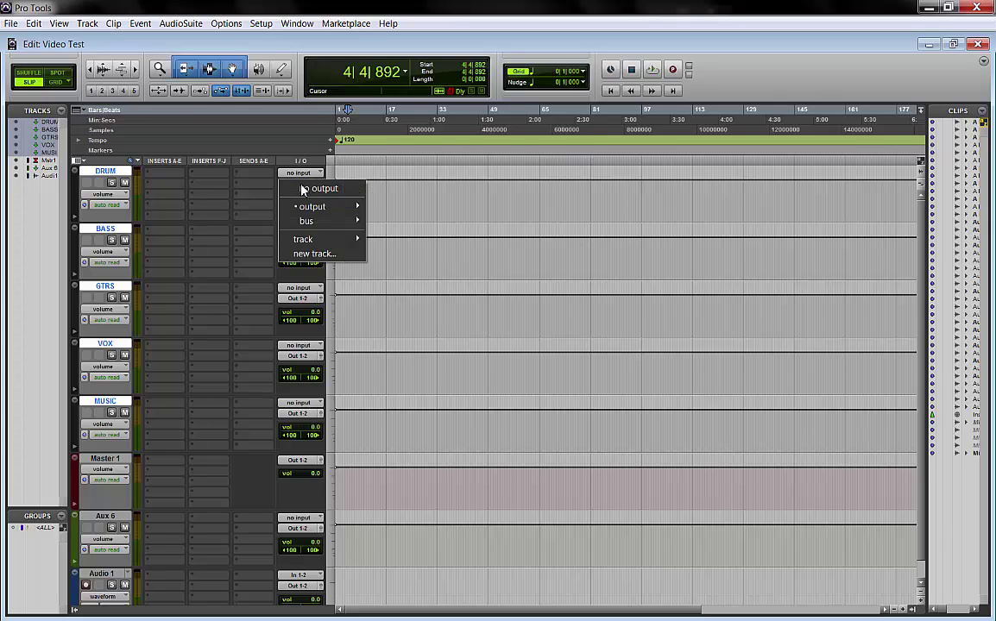
{"action": "mouse_move", "coordinate": [332, 221]}
{"action": "mouse_move", "coordinate": [427, 237]}
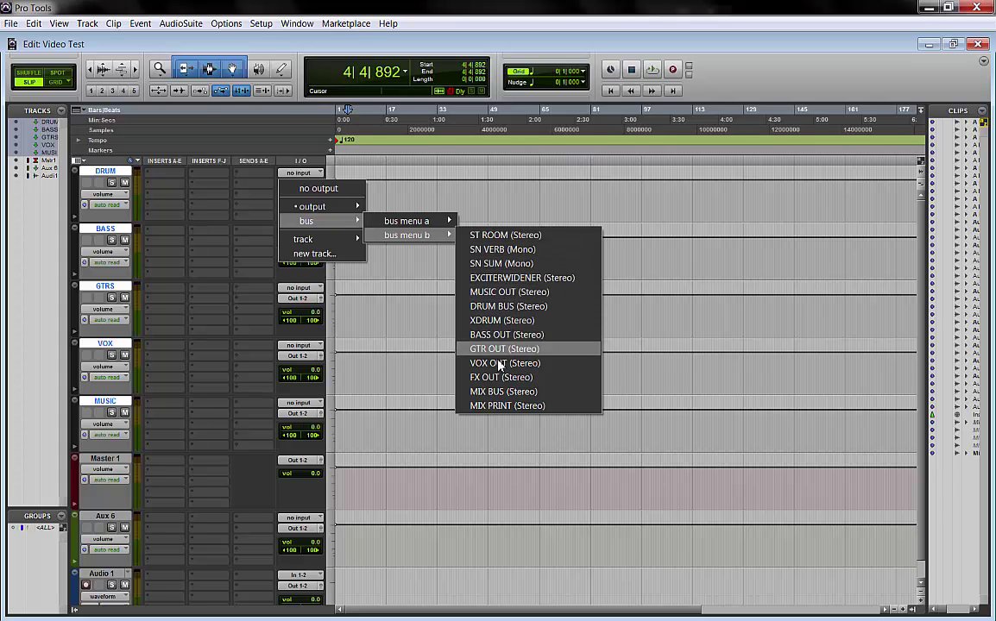
{"action": "left_click", "coordinate": [494, 392], "text": "alt"}
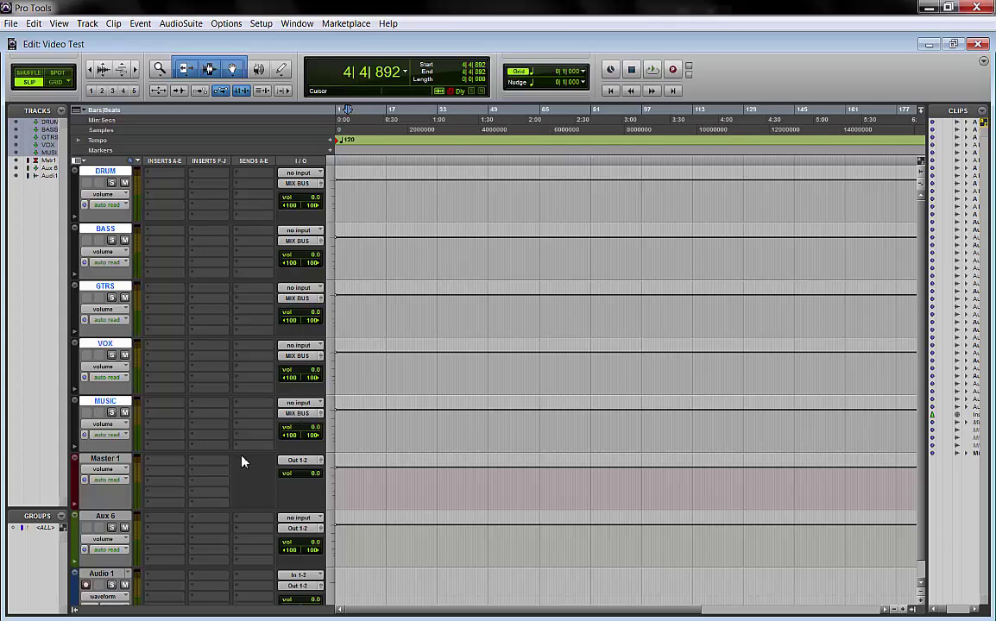
Step: Route Master 1's output to MIX BUS
{"action": "left_click", "coordinate": [301, 462]}
{"action": "mouse_move", "coordinate": [308, 497]}
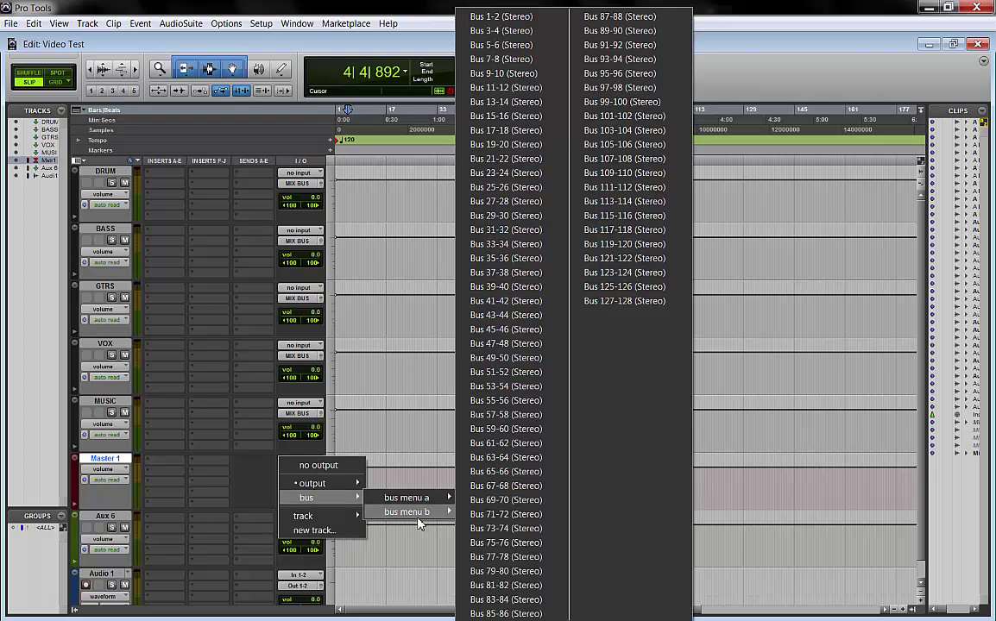
{"action": "mouse_move", "coordinate": [416, 513]}
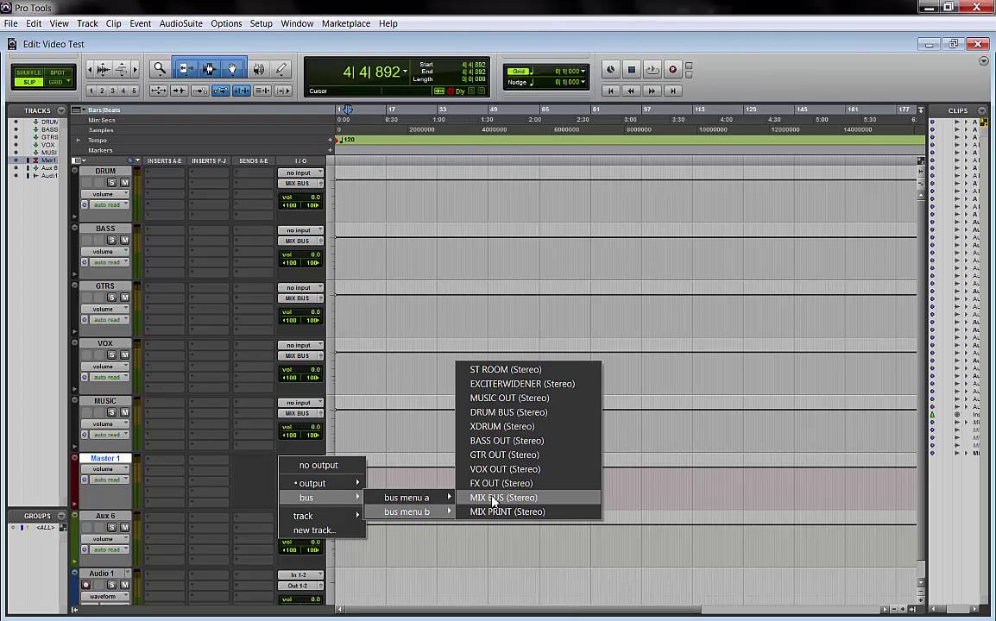
{"action": "left_click", "coordinate": [494, 501]}
{"action": "scroll", "coordinate": [266, 474], "scroll_direction": "down", "scroll_amount": 1}
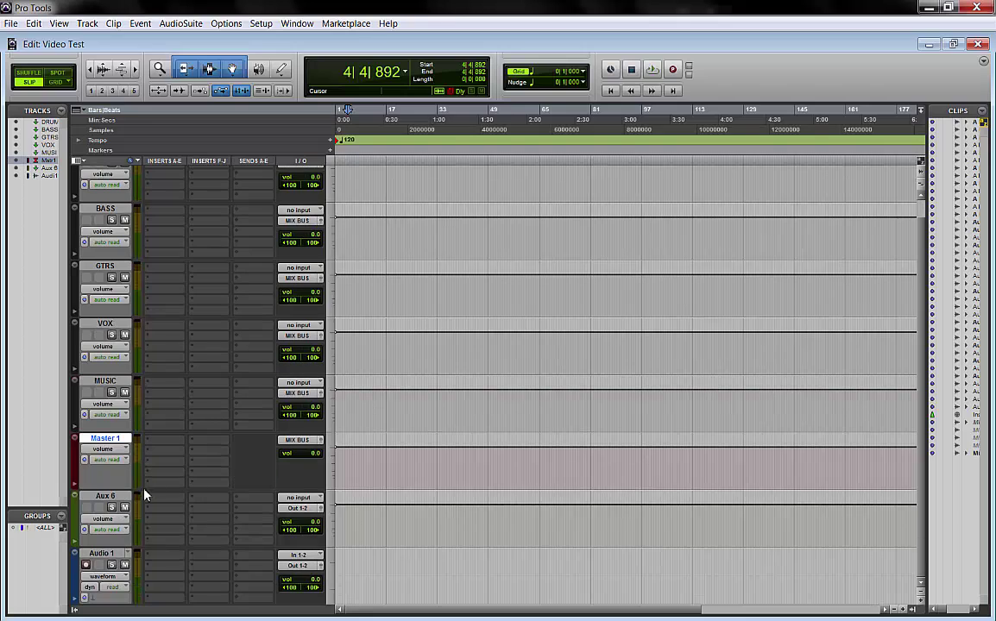
Step: Colour Aux 6 the same dark red as Master 1
{"action": "key", "text": "semicolon"}
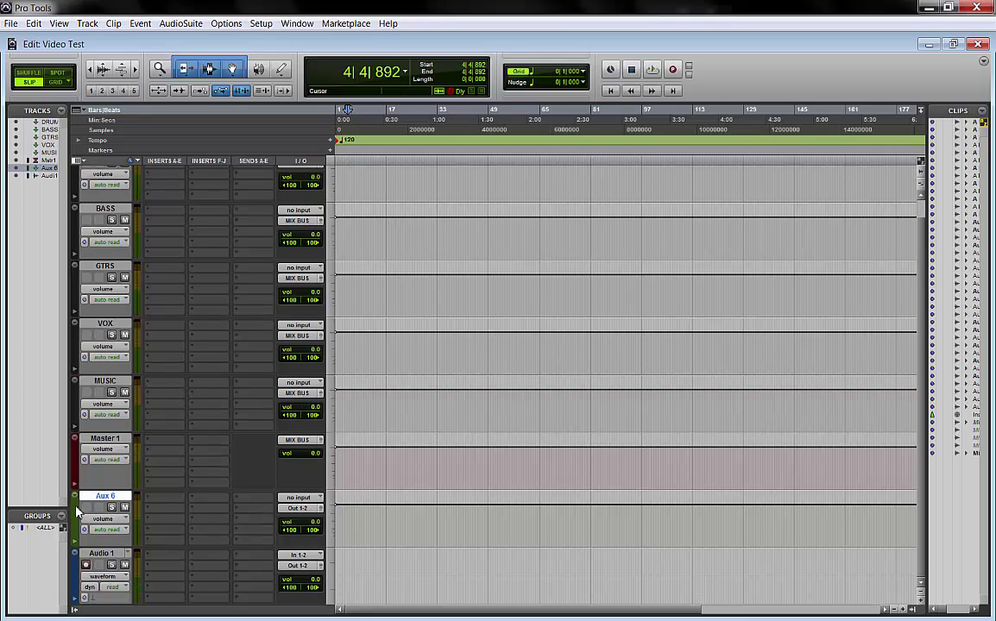
{"action": "left_click", "coordinate": [97, 438], "text": "shift"}
{"action": "double_click", "coordinate": [73, 464]}
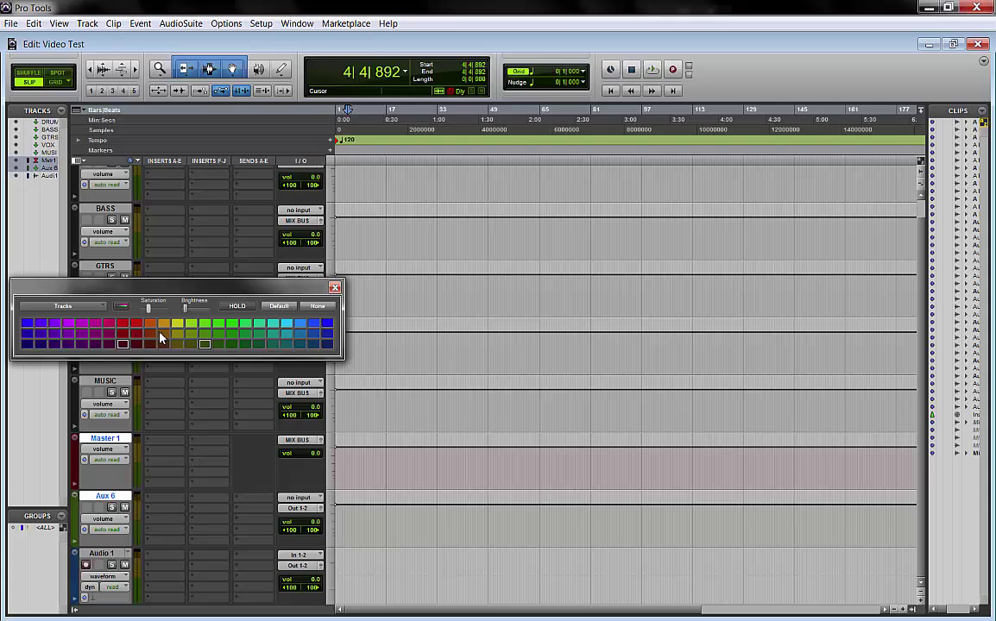
{"action": "left_click", "coordinate": [123, 344]}
{"action": "left_click", "coordinate": [335, 287]}
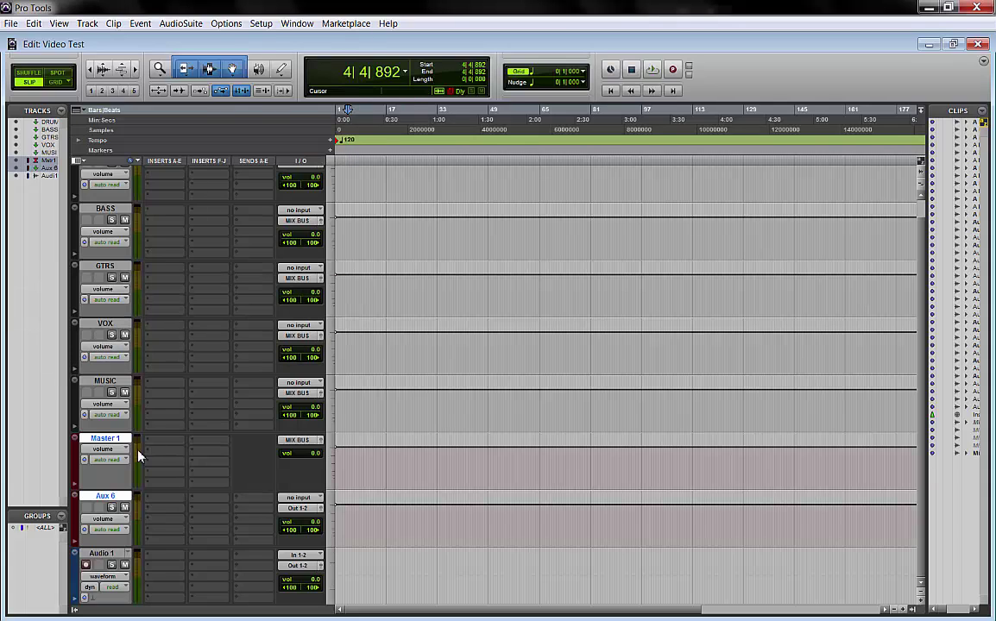
Step: Rename Aux 6 to MIX BUS, Master 1 to Master, and Audio 1 to MIX PRINT
{"action": "double_click", "coordinate": [105, 497]}
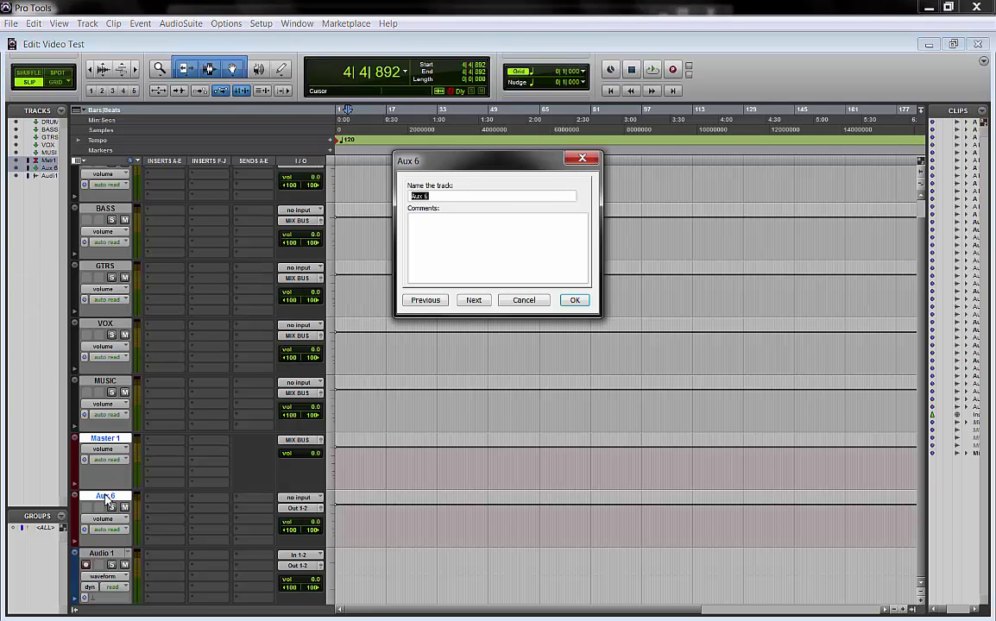
{"action": "type", "text": "m"}
{"action": "key", "text": "Return"}
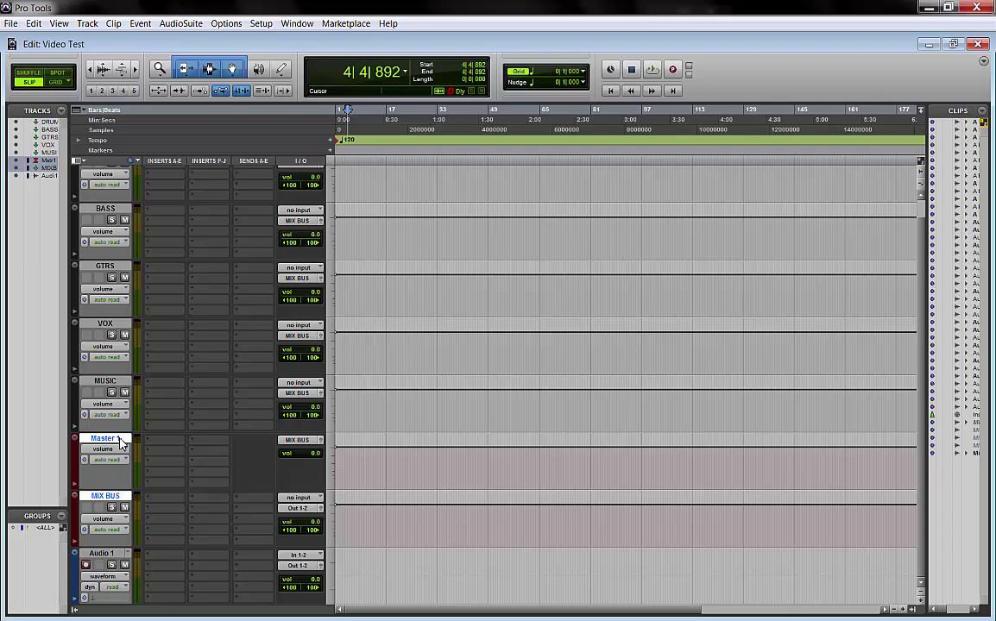
{"action": "double_click", "coordinate": [119, 440]}
{"action": "key", "text": "End"}
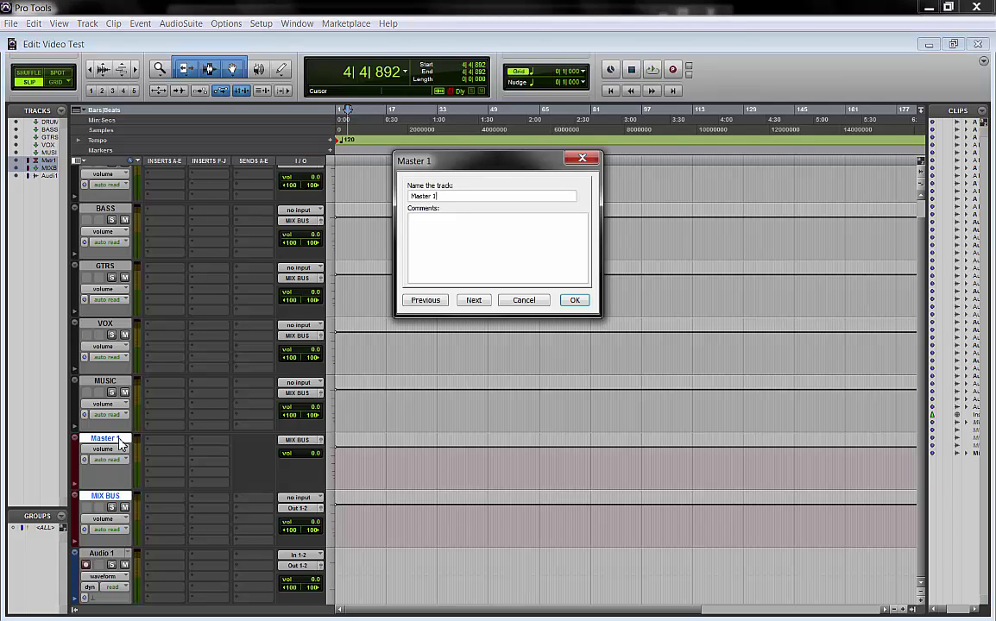
{"action": "key", "text": "Return"}
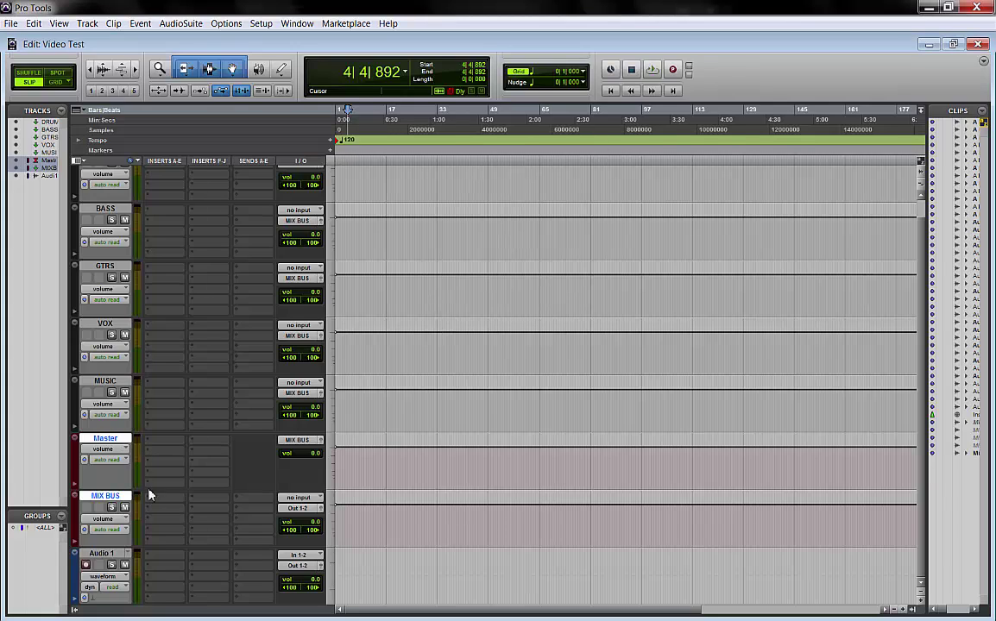
{"action": "left_click", "coordinate": [95, 557]}
{"action": "double_click", "coordinate": [95, 556]}
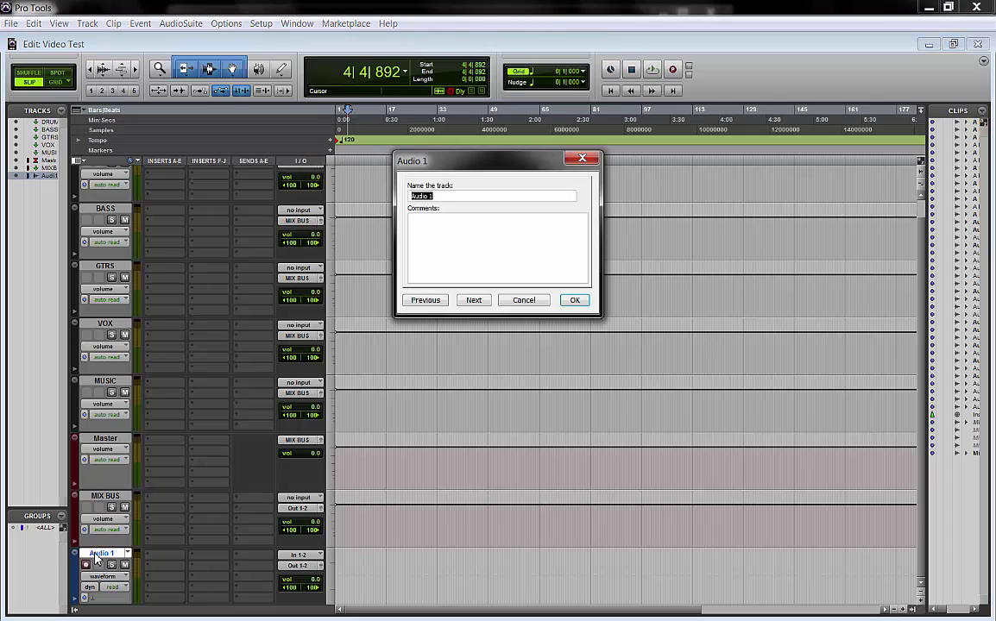
{"action": "type", "text": "MIX PRINT"}
{"action": "key", "text": "Return"}
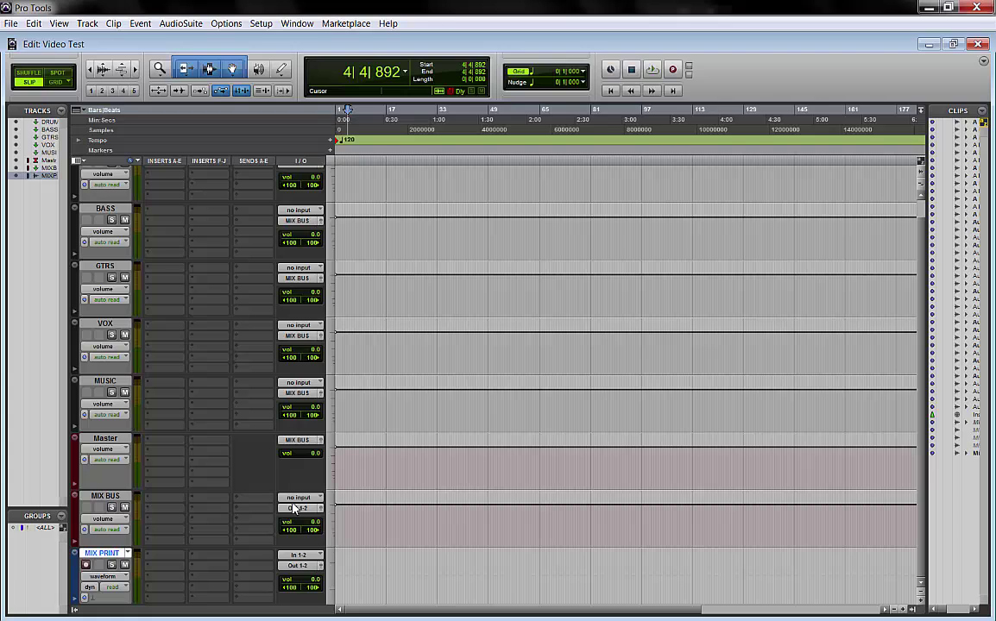
Step: Set MIX PRINT's input to the MIX PRINT bus
{"action": "left_click", "coordinate": [298, 555]}
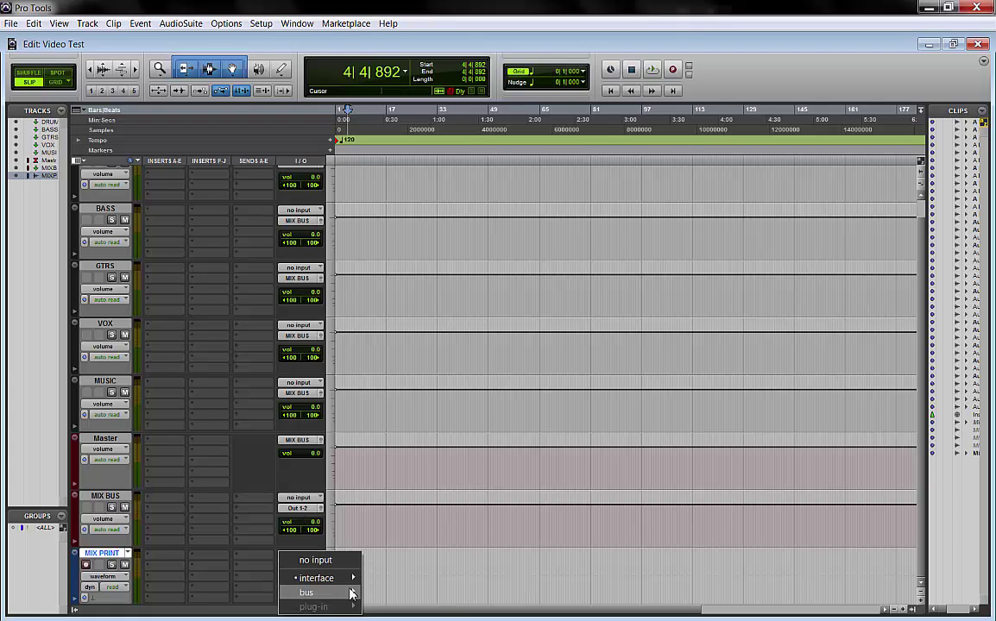
{"action": "mouse_move", "coordinate": [351, 593]}
{"action": "mouse_move", "coordinate": [405, 606]}
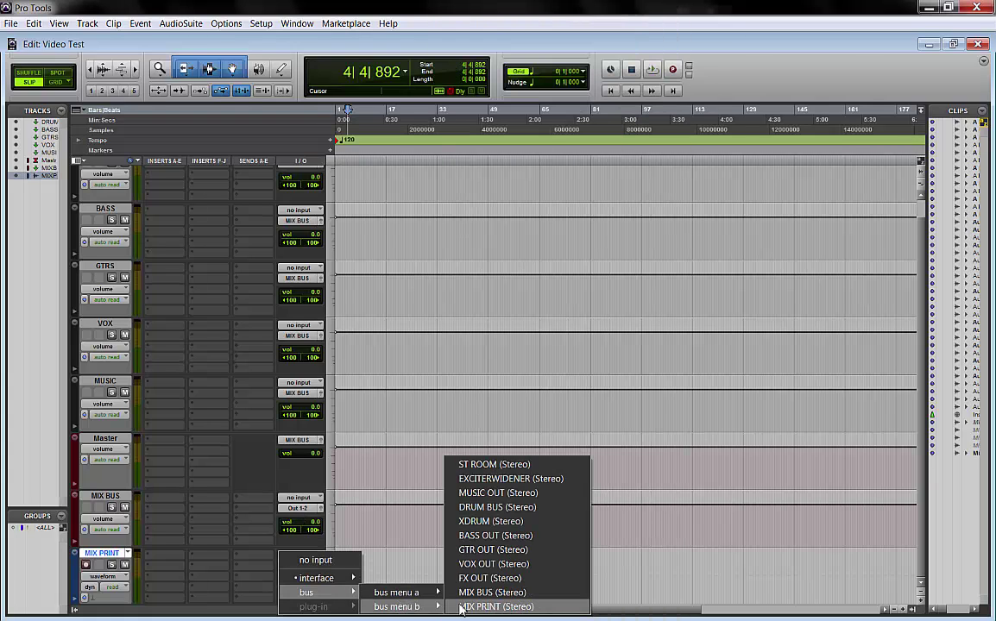
{"action": "left_click", "coordinate": [462, 607]}
Step: Add a send from MIX BUS to the MIX PRINT bus and make it inactive
{"action": "left_click", "coordinate": [262, 503]}
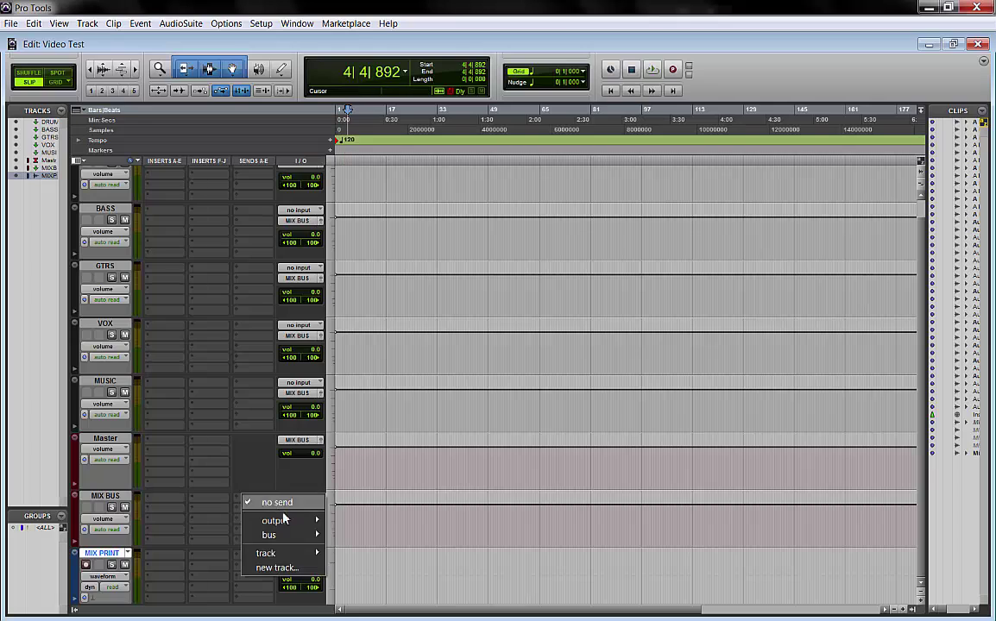
{"action": "mouse_move", "coordinate": [296, 536]}
{"action": "mouse_move", "coordinate": [362, 550]}
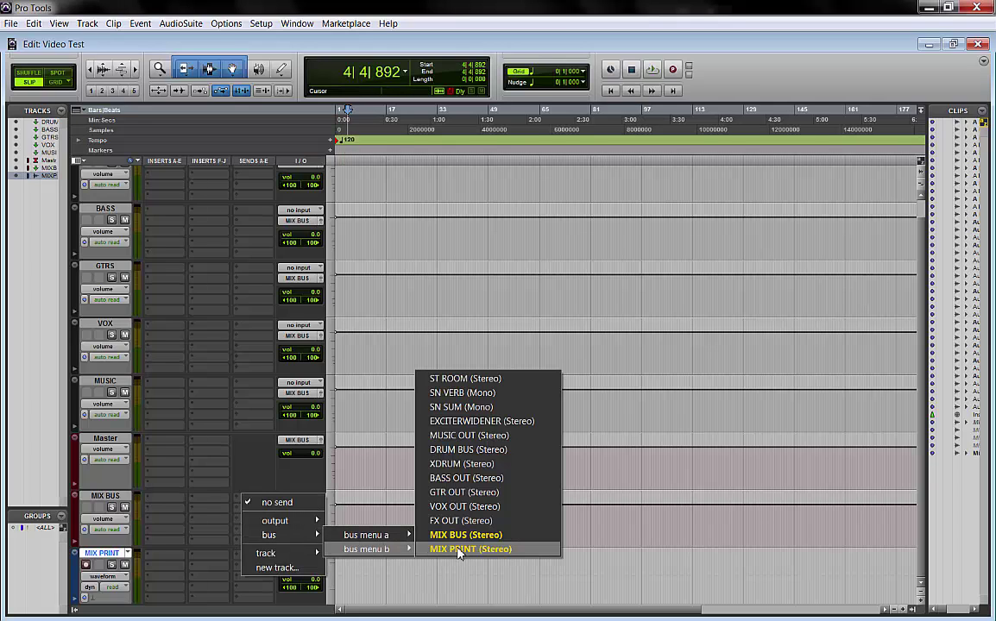
{"action": "left_click", "coordinate": [458, 549]}
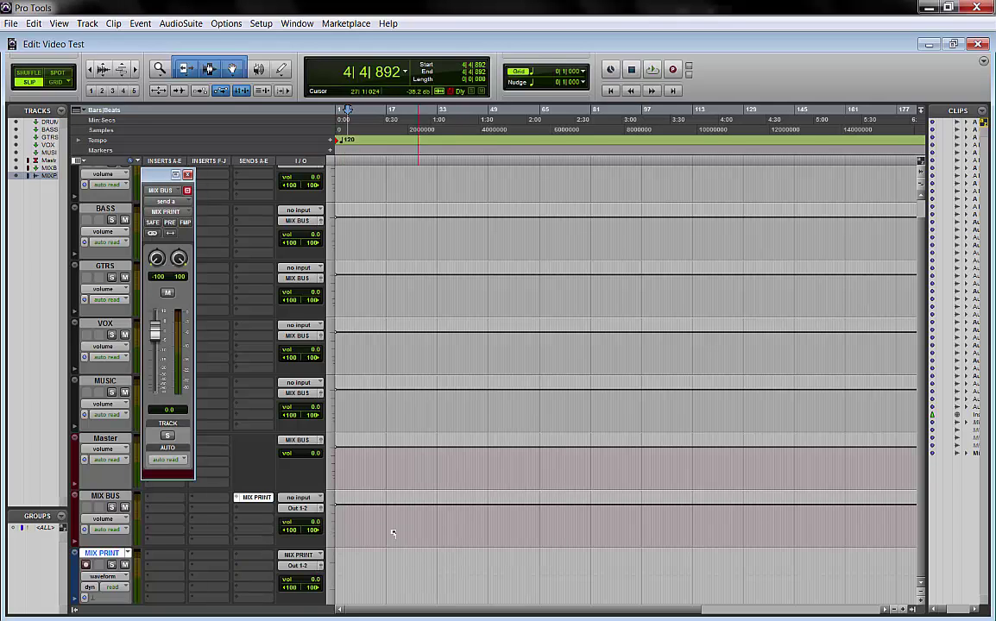
{"action": "left_click", "coordinate": [187, 175]}
{"action": "right_click", "coordinate": [257, 499]}
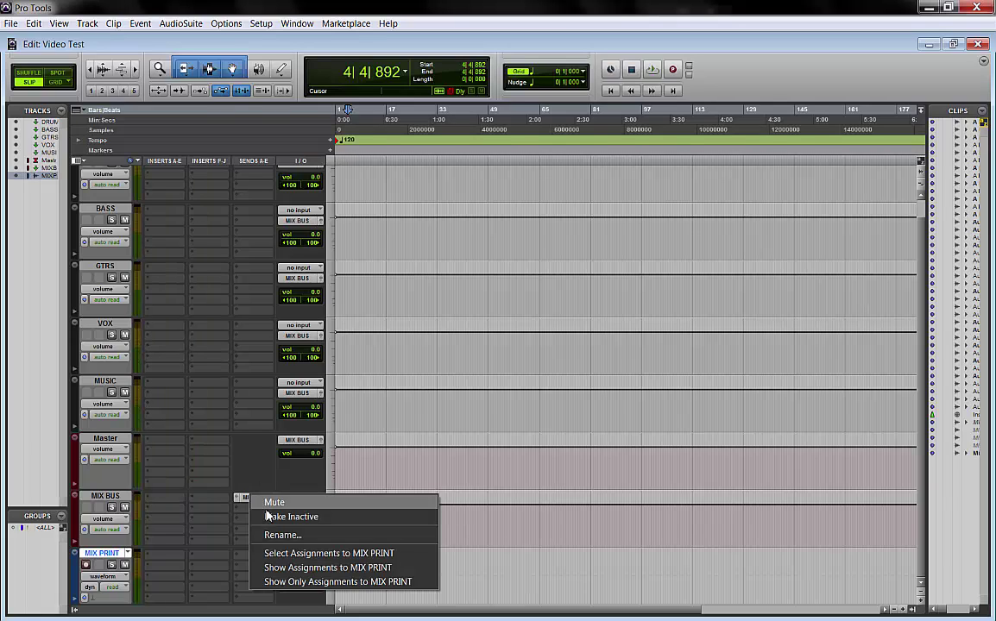
{"action": "left_click", "coordinate": [272, 517]}
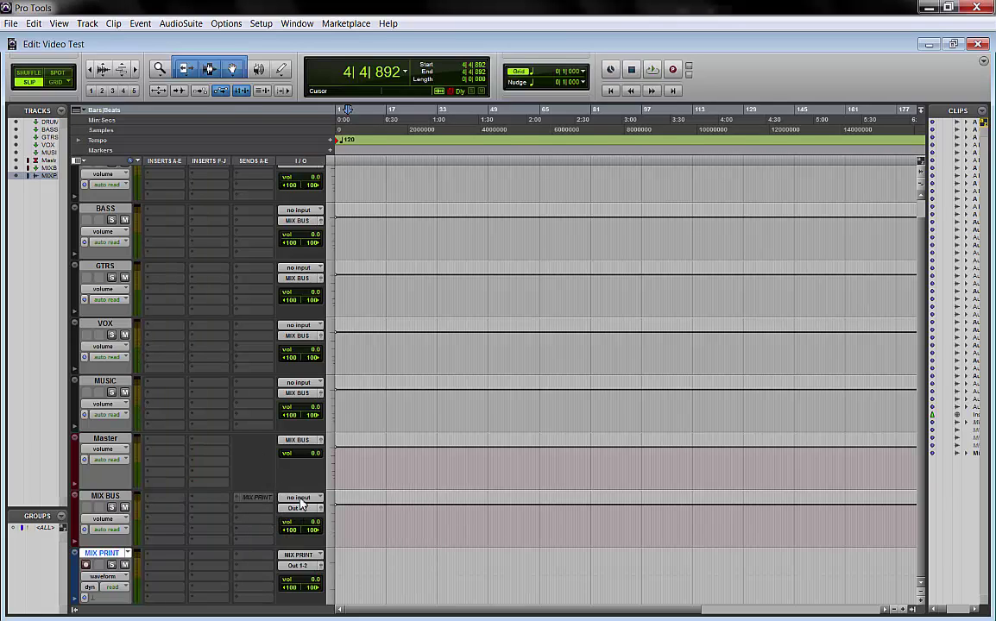
Step: Set MIX BUS's input to the MIX BUS bus
{"action": "left_click", "coordinate": [300, 501]}
{"action": "mouse_move", "coordinate": [310, 535]}
{"action": "mouse_move", "coordinate": [410, 550]}
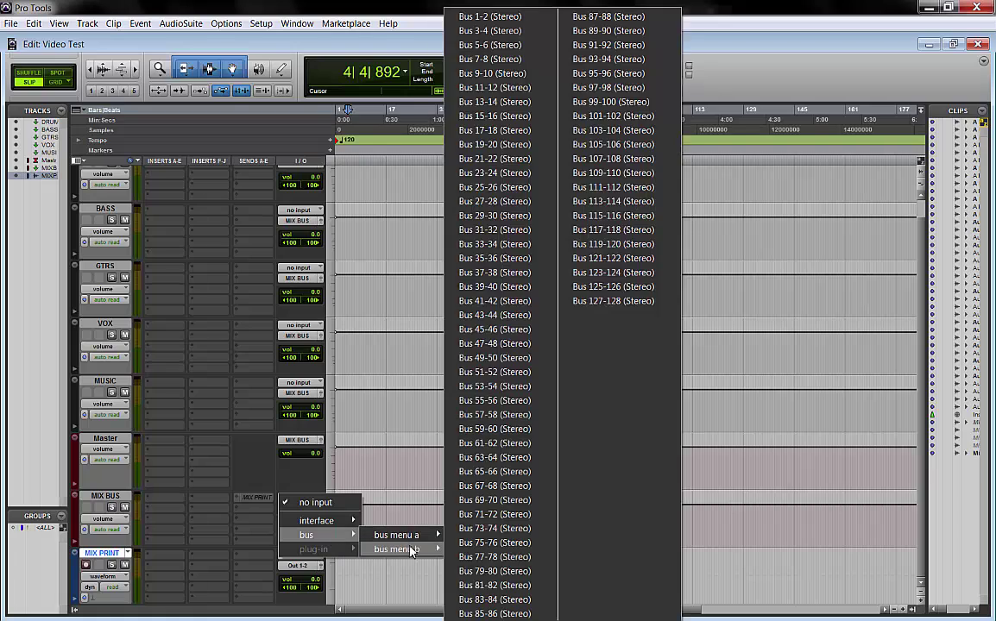
{"action": "left_click", "coordinate": [467, 535]}
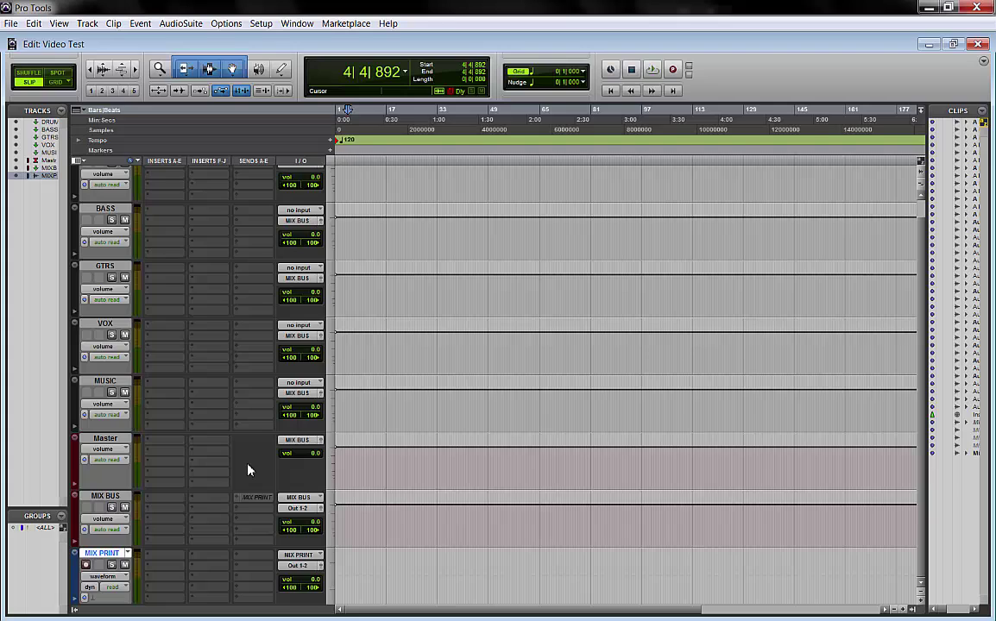
{"action": "scroll", "coordinate": [245, 428], "scroll_direction": "up", "scroll_amount": 1}
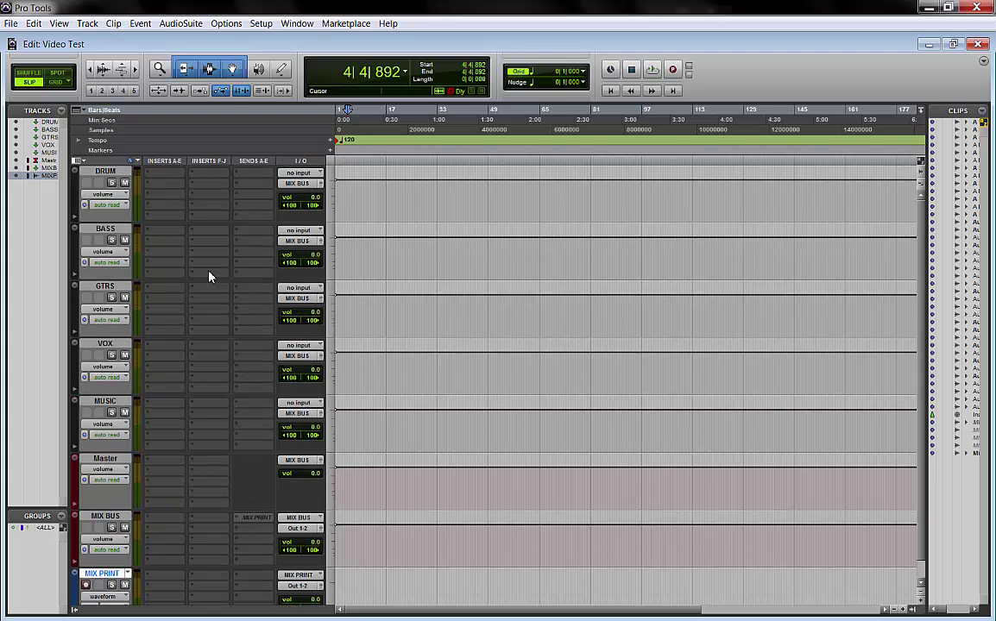
{"action": "scroll", "coordinate": [207, 341], "scroll_direction": "down", "scroll_amount": 1}
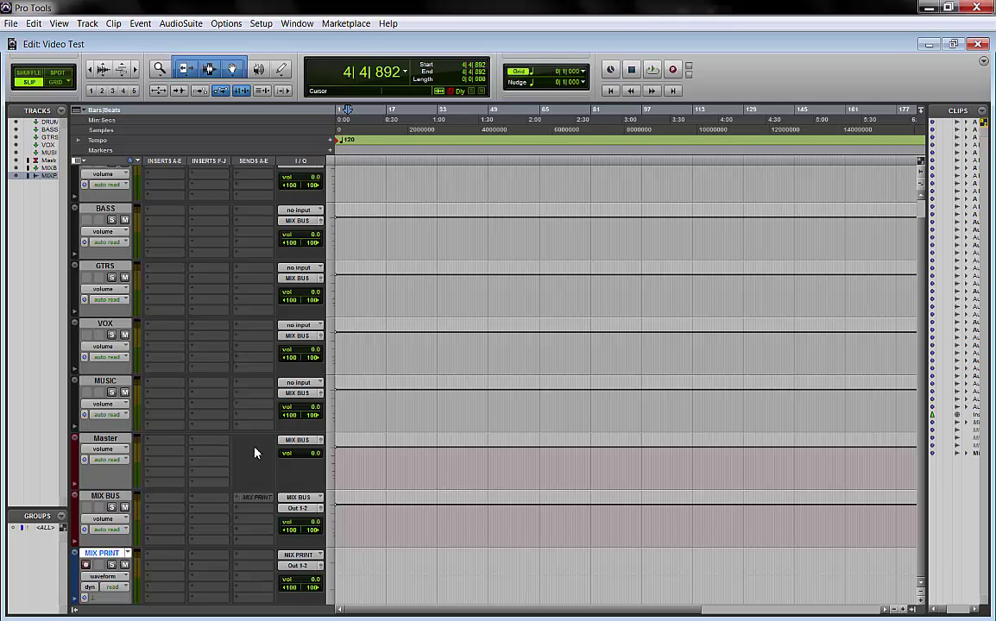
{"action": "scroll", "coordinate": [255, 455], "scroll_direction": "up", "scroll_amount": 1}
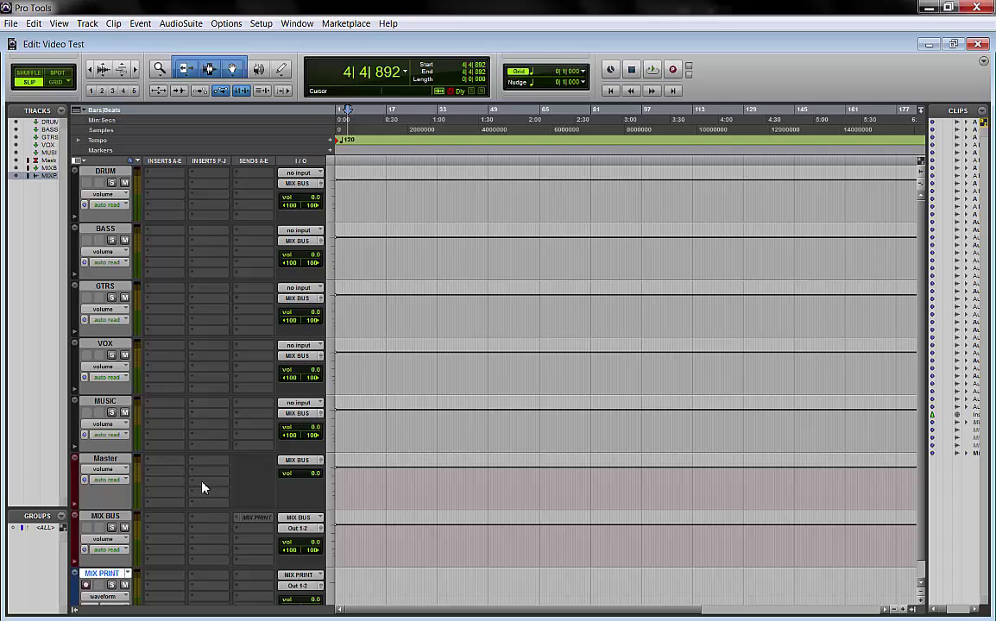
Step: Begin saving the session as a template, choosing a custom save location
{"action": "left_click", "coordinate": [106, 171]}
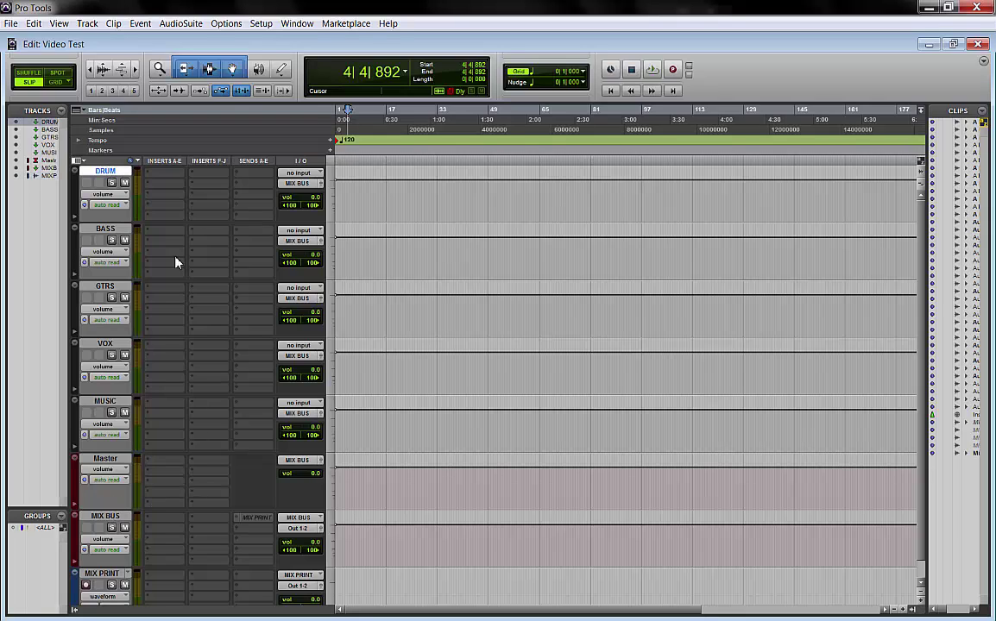
{"action": "left_click", "coordinate": [14, 26]}
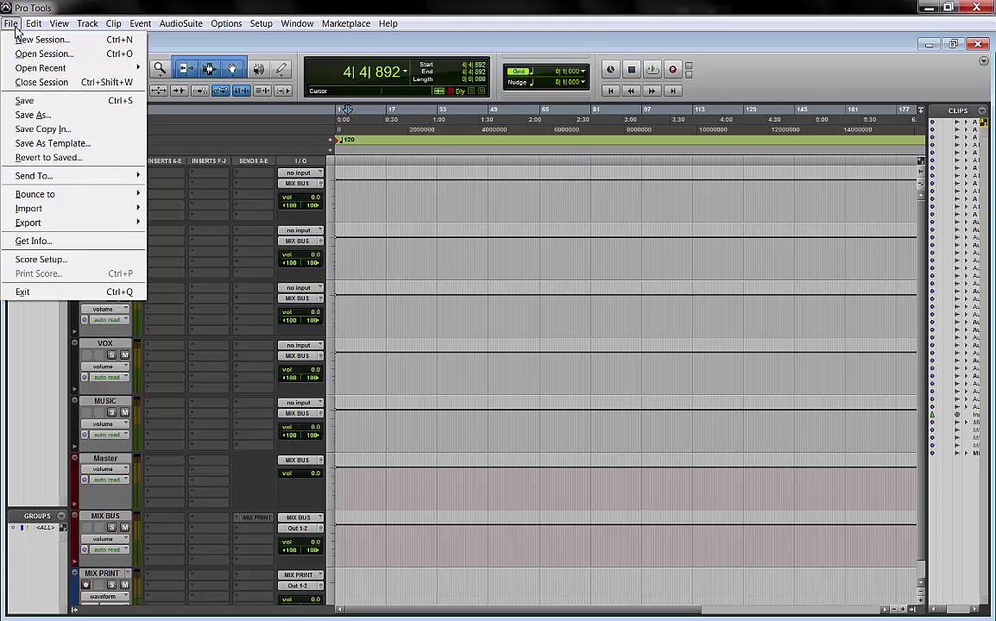
{"action": "left_click", "coordinate": [64, 147]}
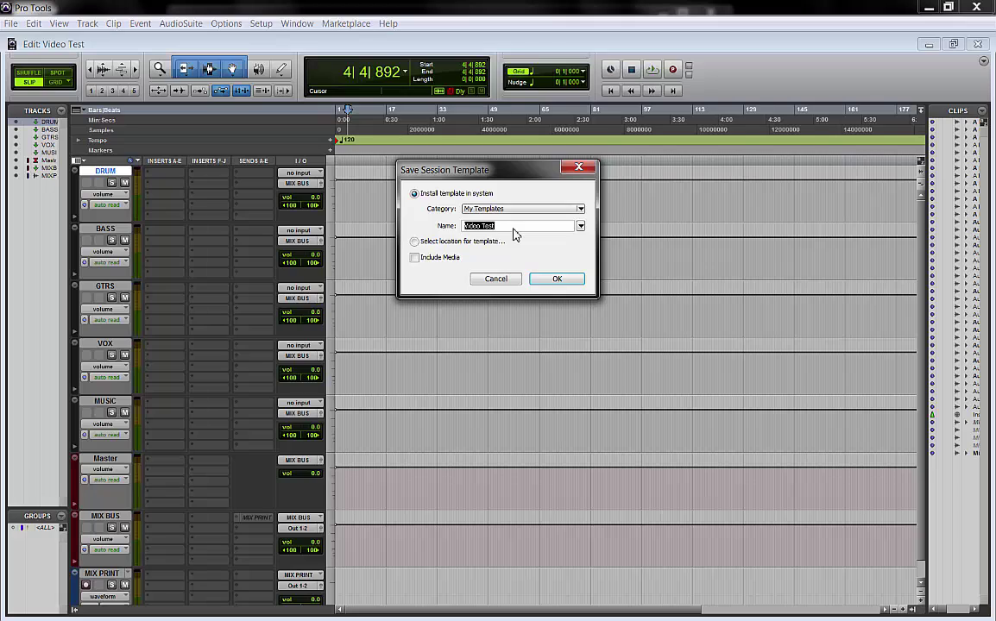
{"action": "type", "text": "ROUTING 2"}
{"action": "left_click", "coordinate": [488, 243]}
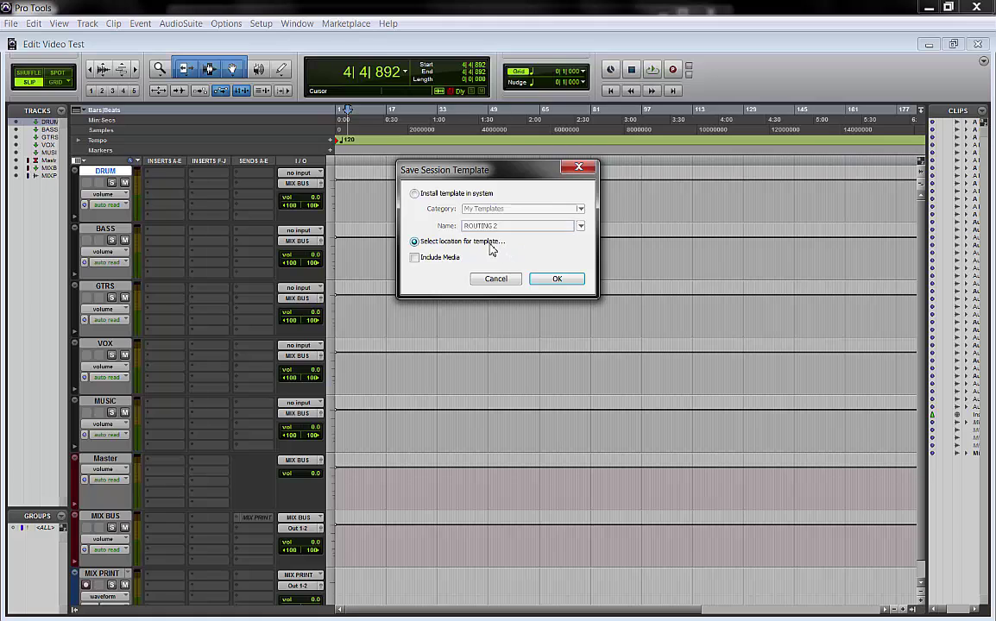
{"action": "left_click", "coordinate": [556, 280]}
Step: Browse up to Local Disk (C:), then into Program Files (x86) > Avid > Pro Tools
{"action": "left_click", "coordinate": [587, 191]}
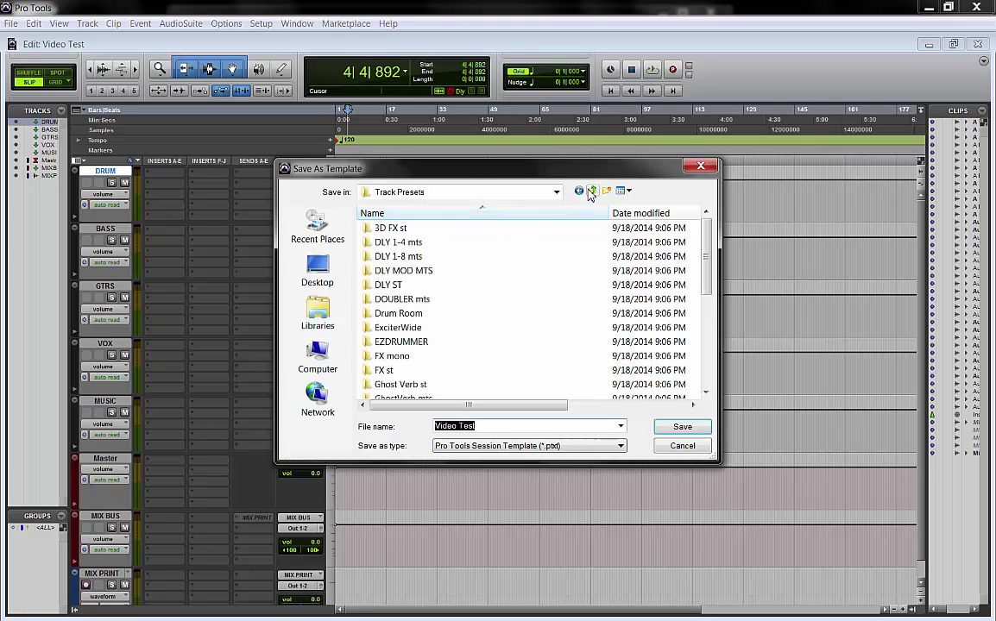
{"action": "left_click", "coordinate": [589, 191]}
{"action": "left_click", "coordinate": [591, 191]}
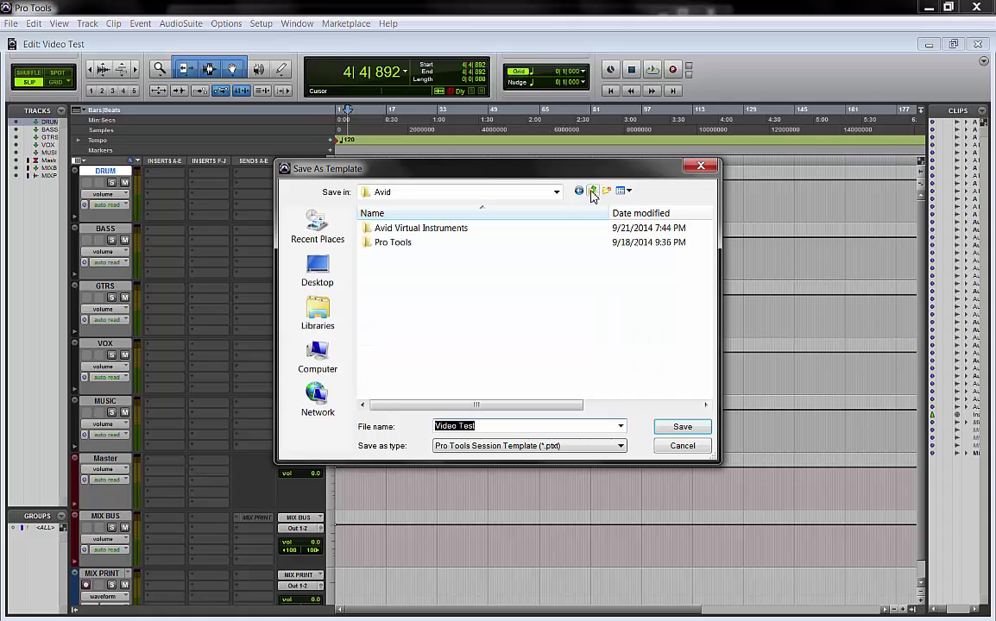
{"action": "left_click", "coordinate": [592, 191]}
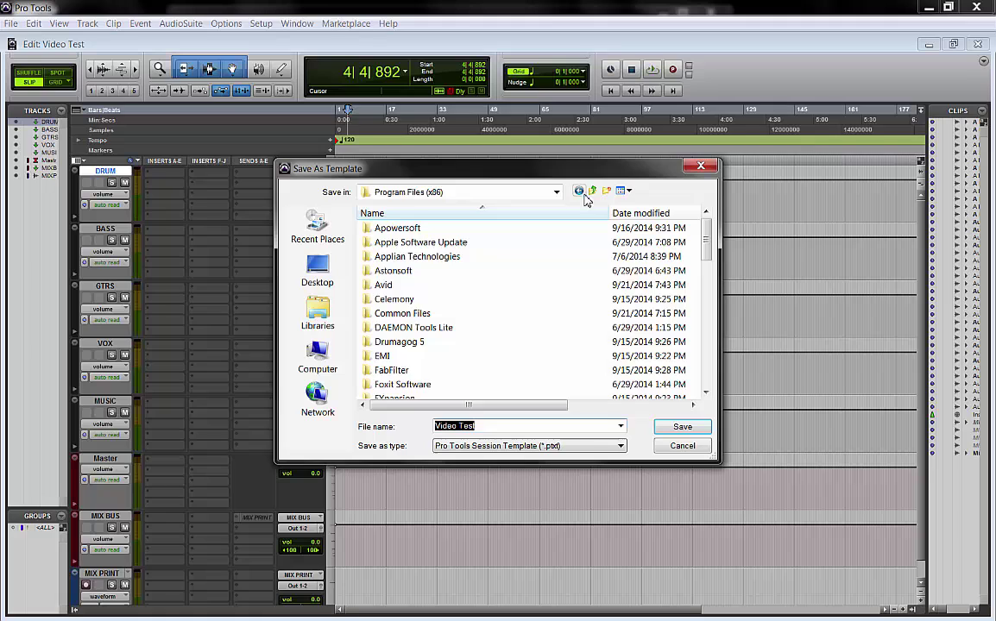
{"action": "left_click", "coordinate": [592, 191]}
{"action": "left_click", "coordinate": [415, 274]}
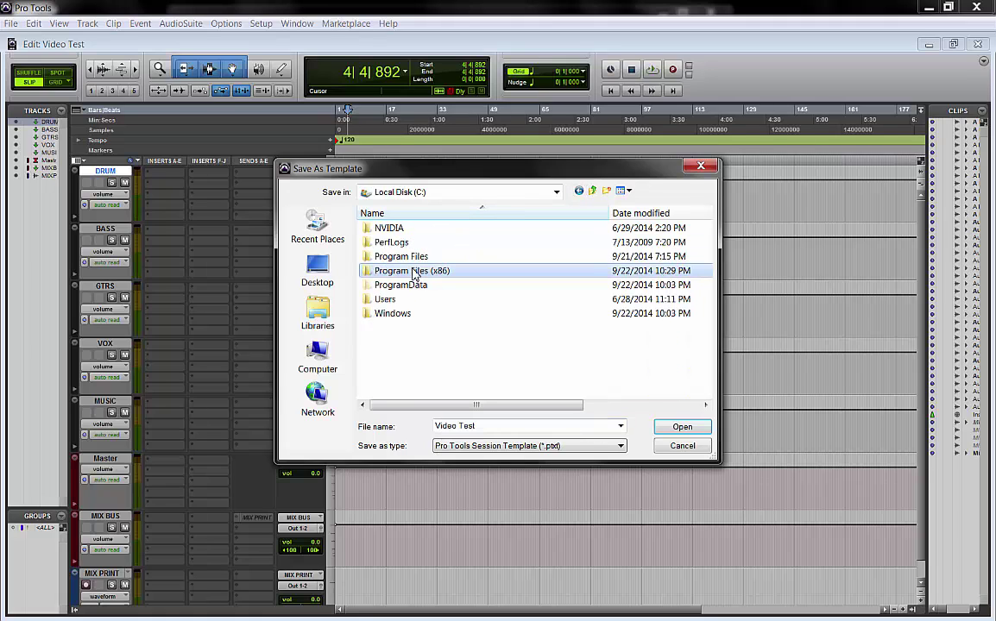
{"action": "double_click", "coordinate": [414, 274]}
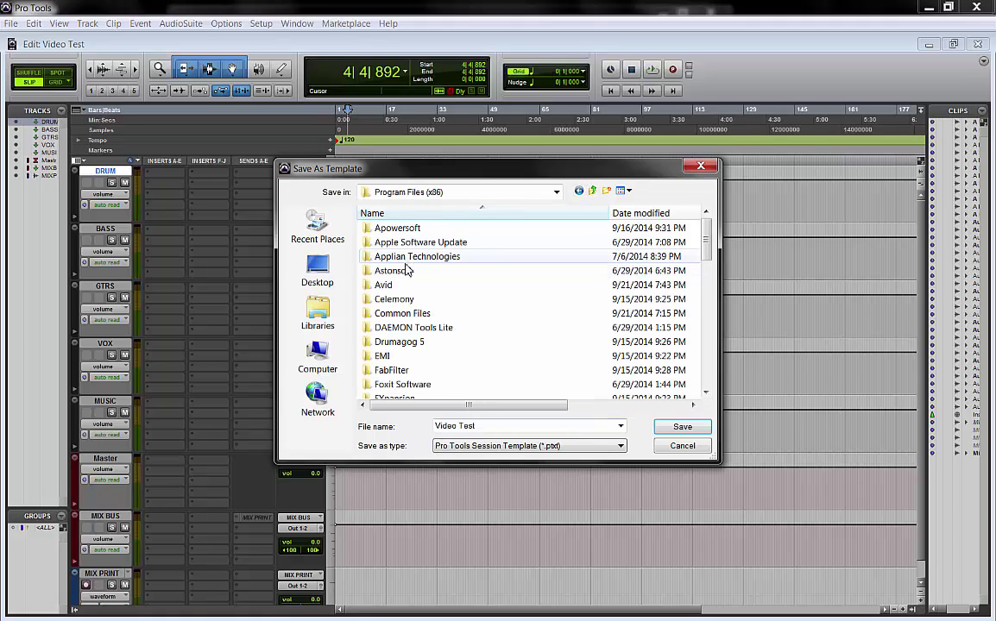
{"action": "double_click", "coordinate": [387, 286]}
{"action": "double_click", "coordinate": [397, 246]}
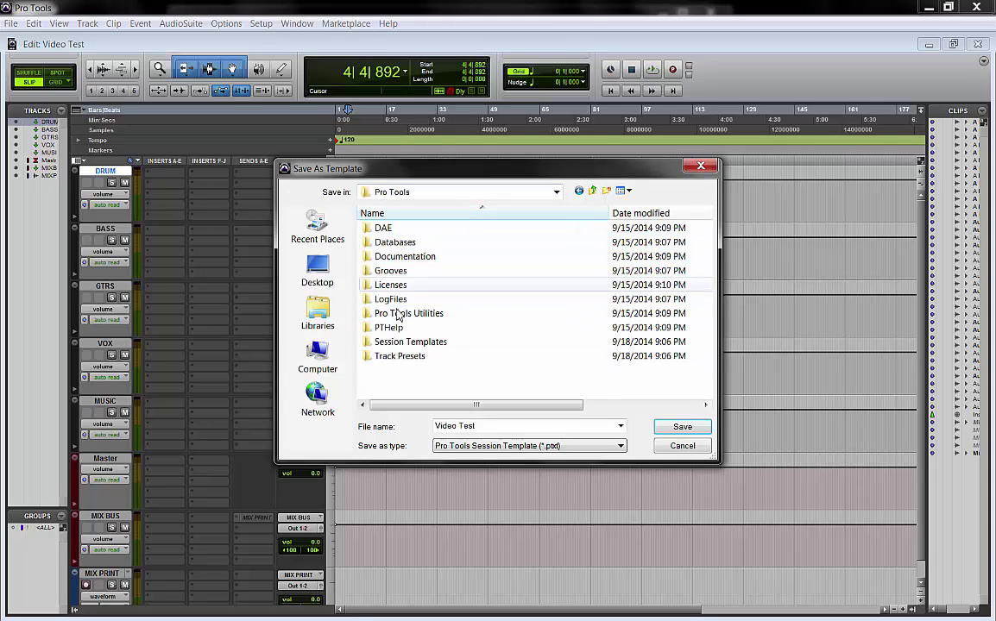
Step: Enter the Track Presets folder and look through preset folders like 3D FX st and Sn Verb
{"action": "left_click", "coordinate": [415, 345]}
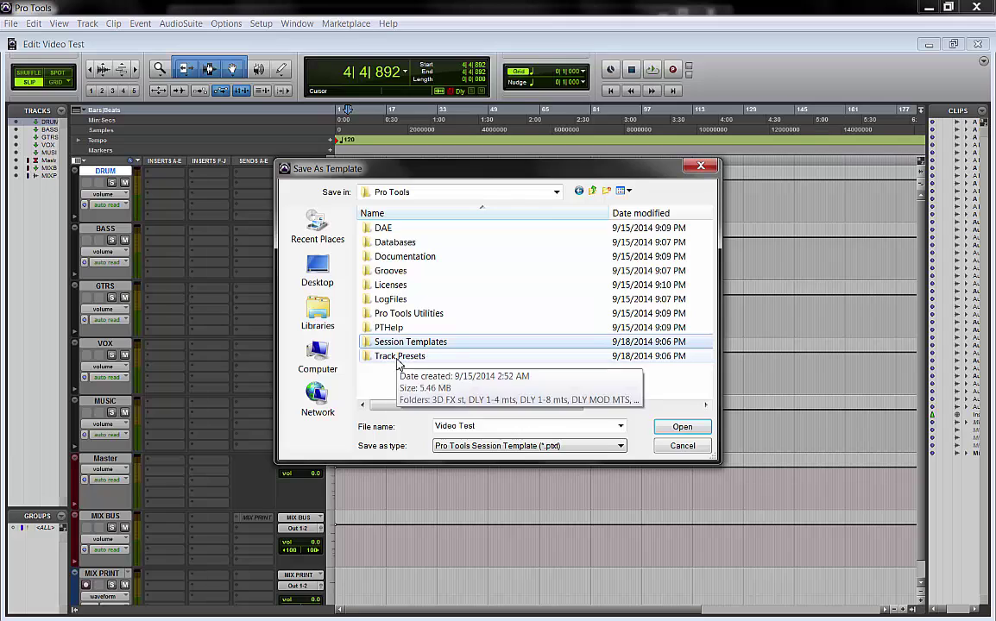
{"action": "left_click", "coordinate": [400, 358]}
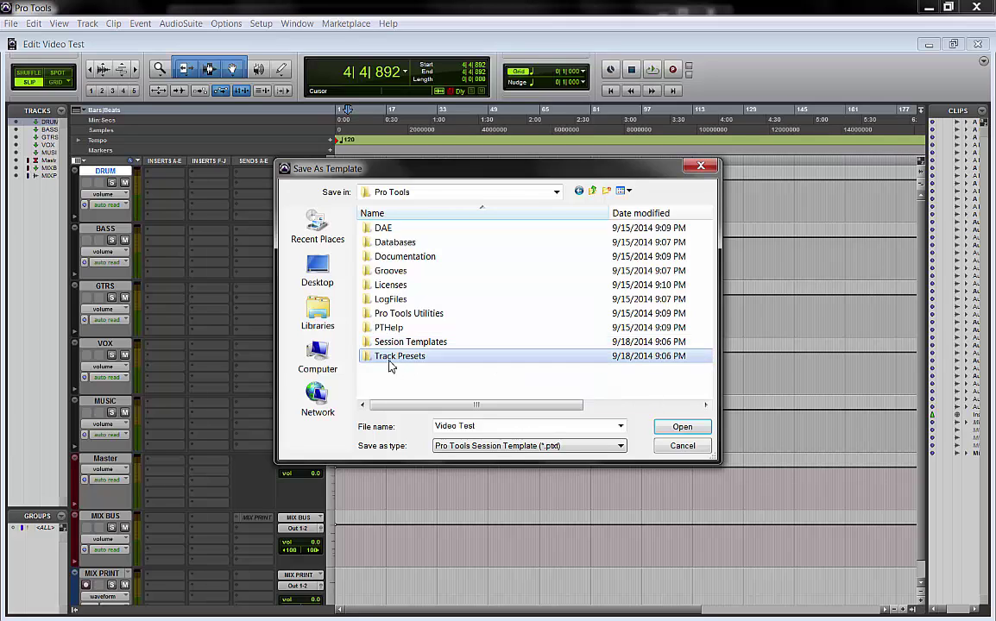
{"action": "mouse_move", "coordinate": [400, 362]}
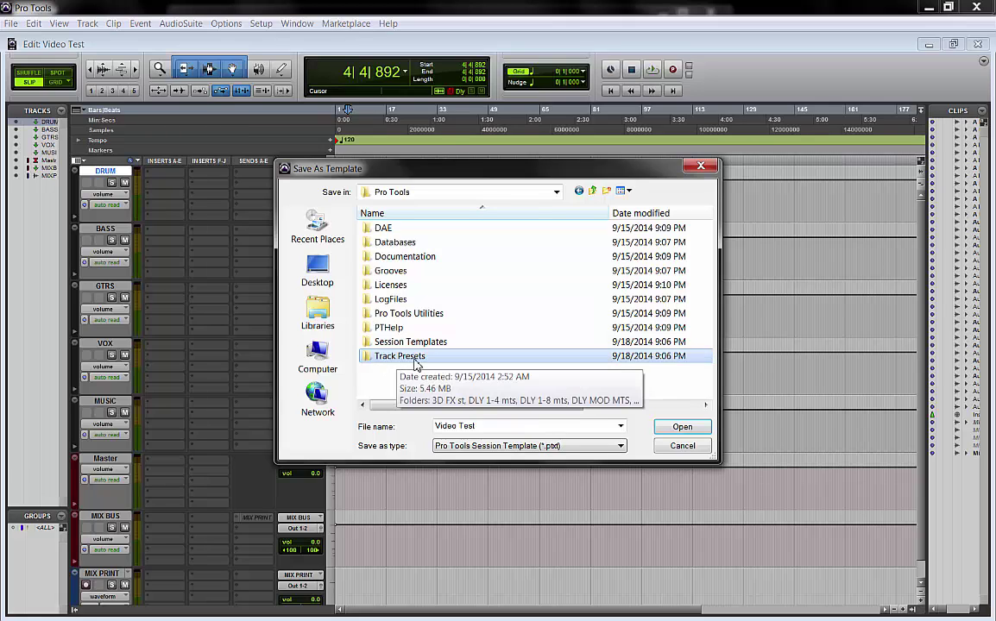
{"action": "double_click", "coordinate": [416, 356]}
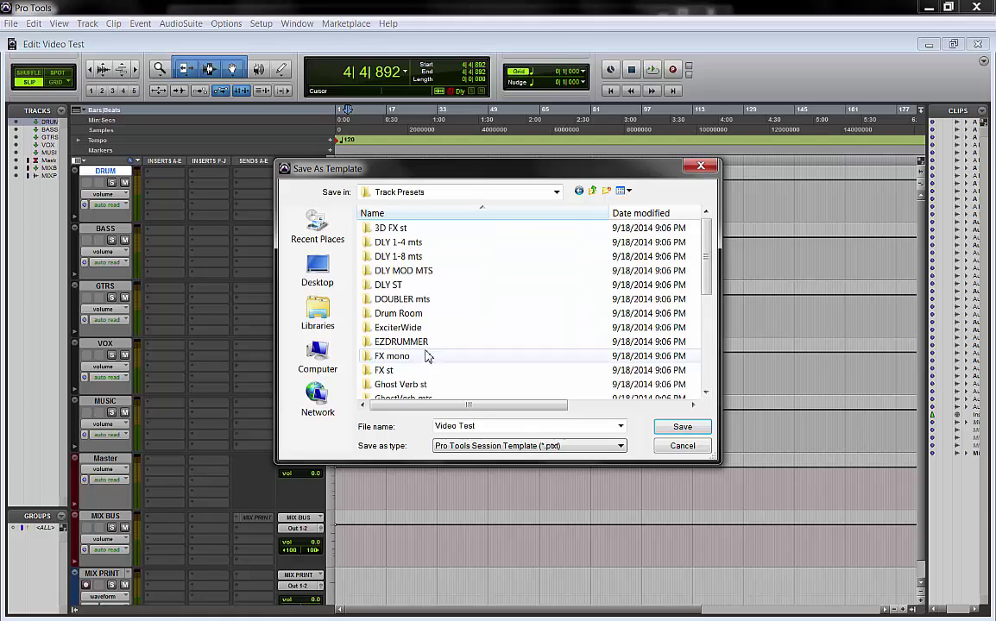
{"action": "left_click", "coordinate": [384, 226]}
{"action": "scroll", "coordinate": [471, 272], "scroll_direction": "down", "scroll_amount": 8}
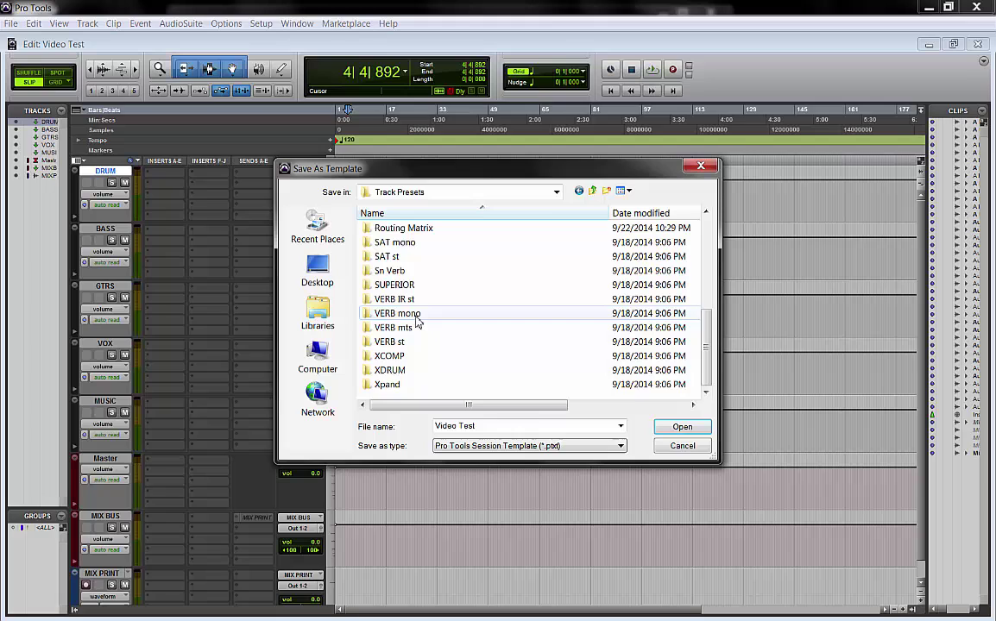
{"action": "mouse_move", "coordinate": [391, 388]}
{"action": "scroll", "coordinate": [397, 347], "scroll_direction": "up", "scroll_amount": 5}
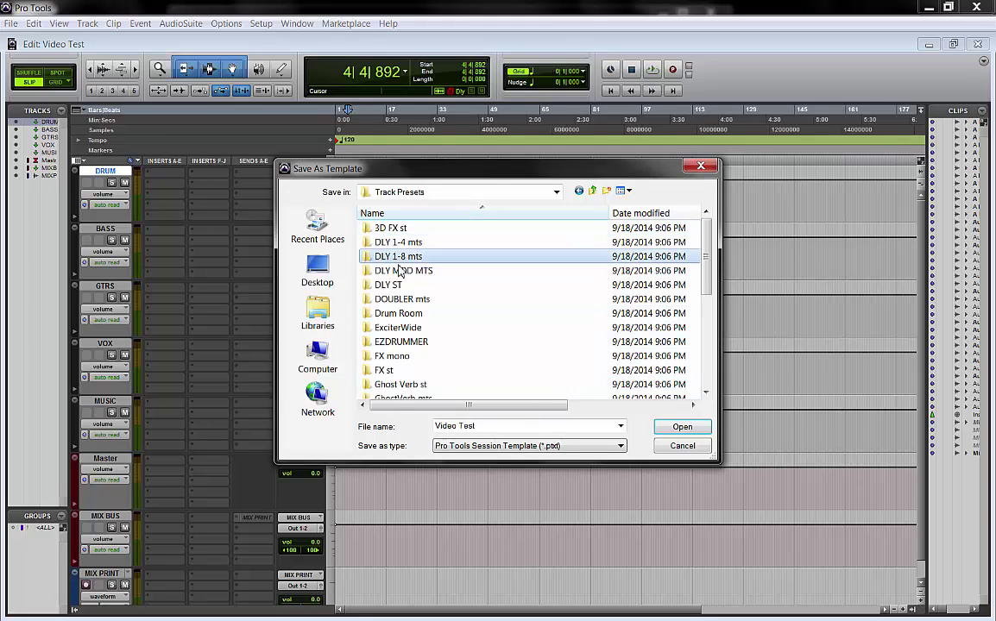
{"action": "scroll", "coordinate": [402, 278], "scroll_direction": "down", "scroll_amount": 5}
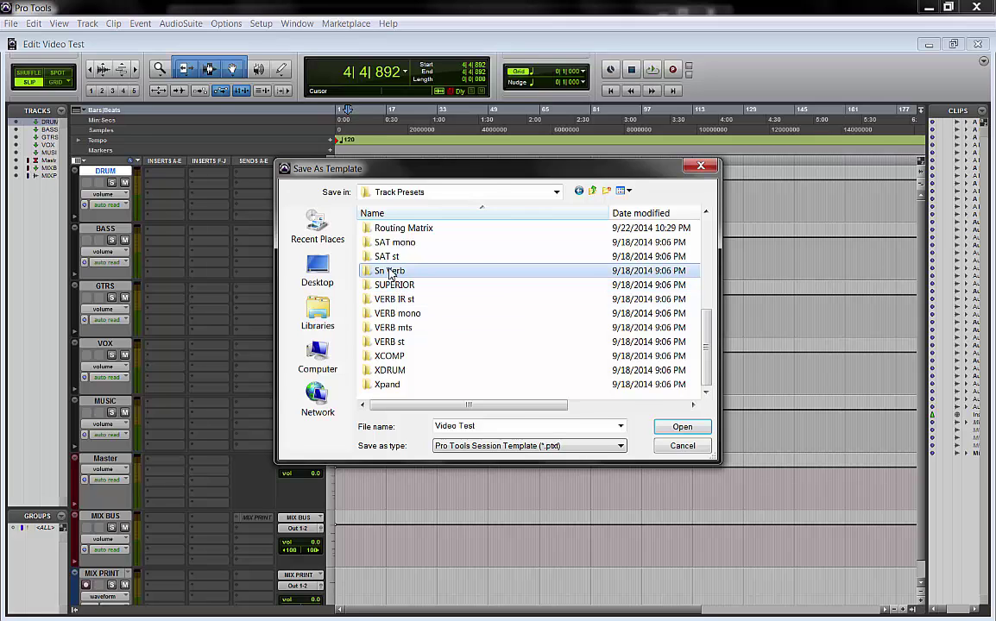
{"action": "left_click", "coordinate": [390, 275]}
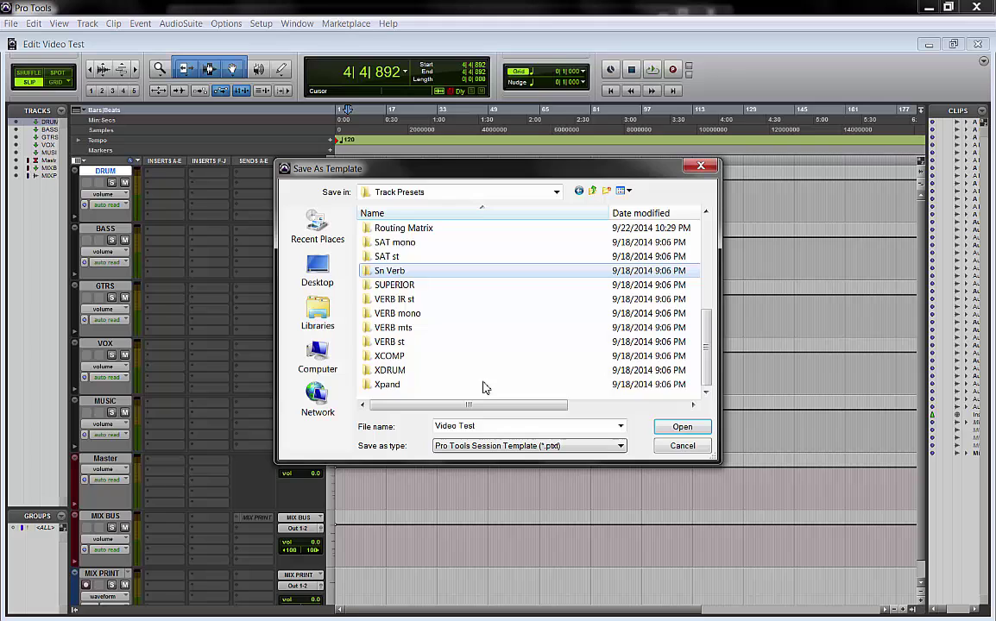
{"action": "scroll", "coordinate": [463, 318], "scroll_direction": "up", "scroll_amount": 5}
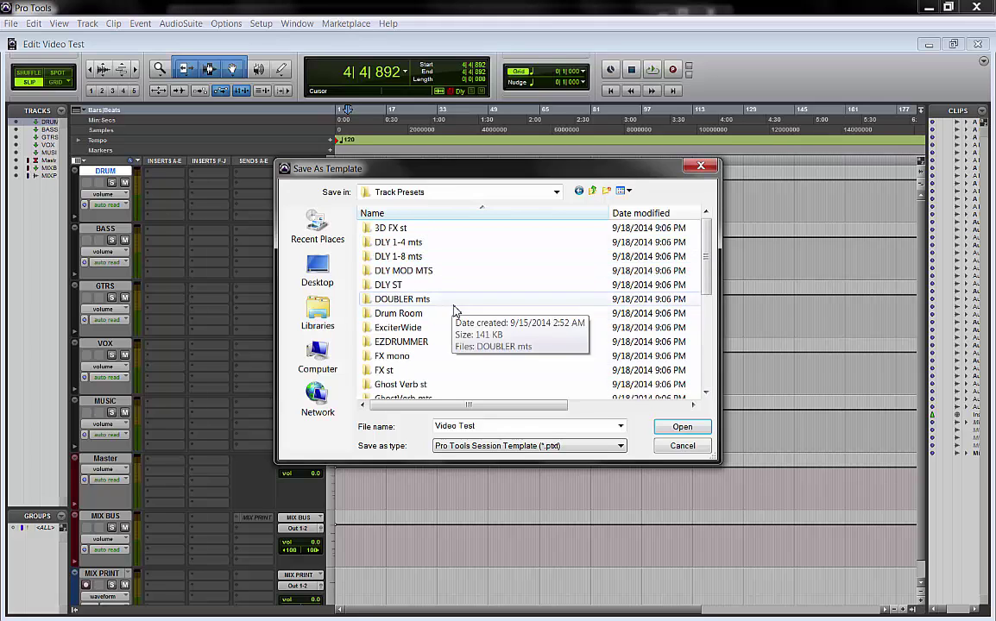
{"action": "scroll", "coordinate": [455, 311], "scroll_direction": "down", "scroll_amount": 5}
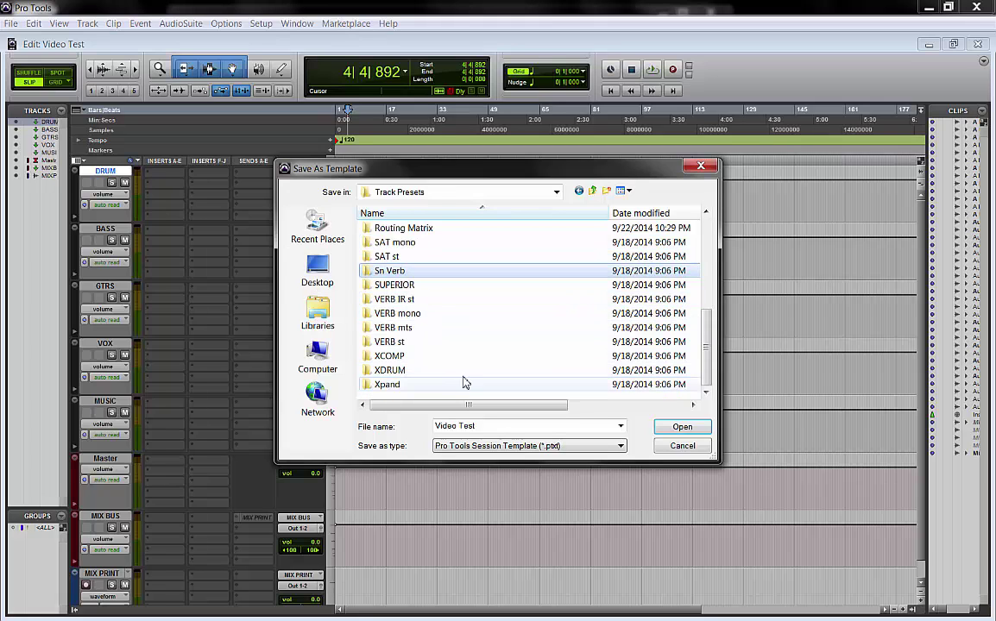
Step: Create a new folder named ROUTING 2 under Track Presets and open it
{"action": "right_click", "coordinate": [492, 318]}
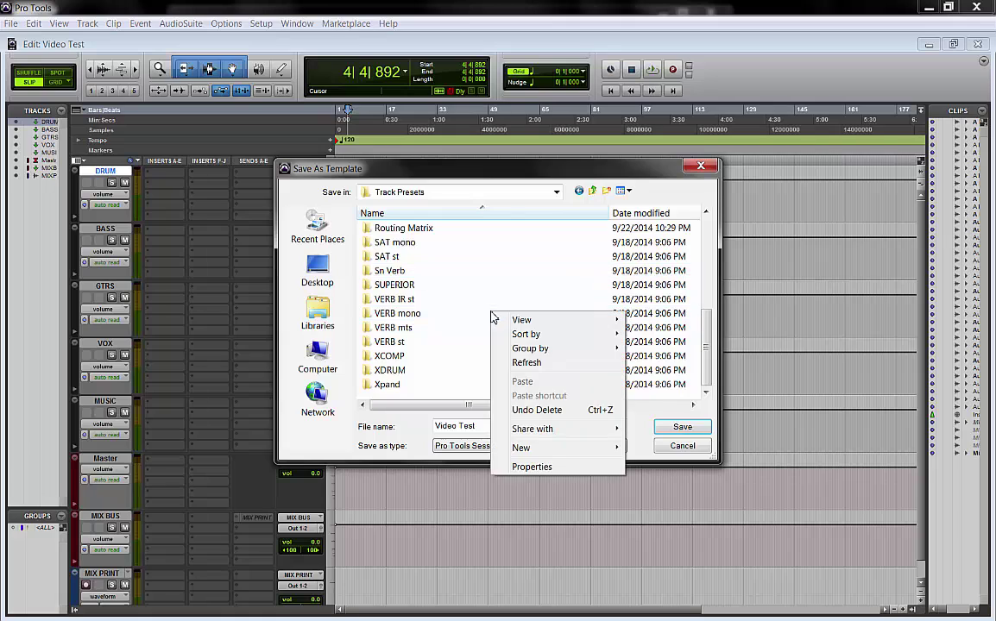
{"action": "mouse_move", "coordinate": [604, 447]}
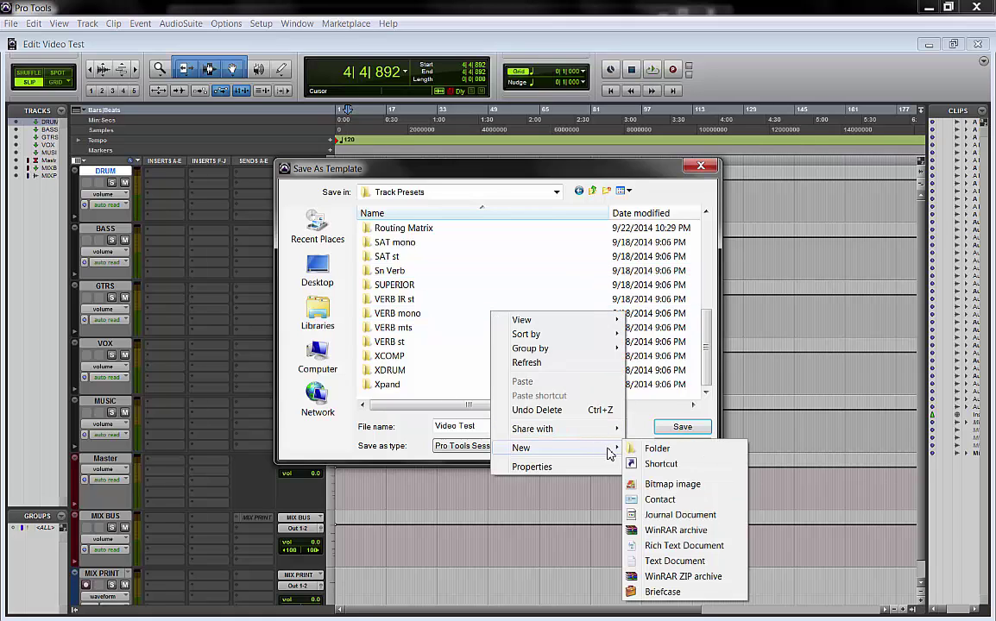
{"action": "left_click", "coordinate": [661, 450]}
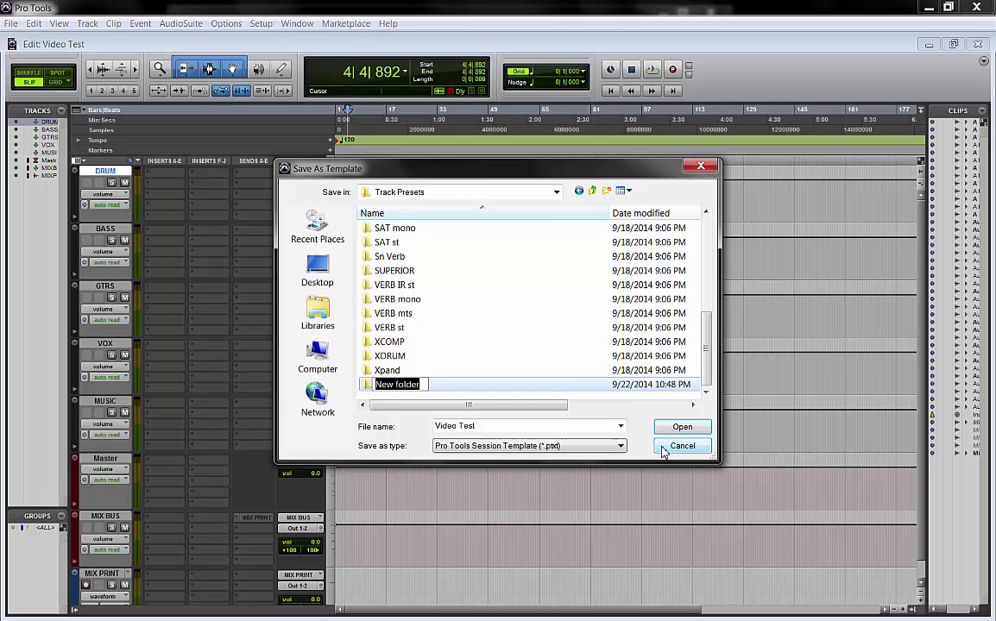
{"action": "type", "text": "ROUTING 2"}
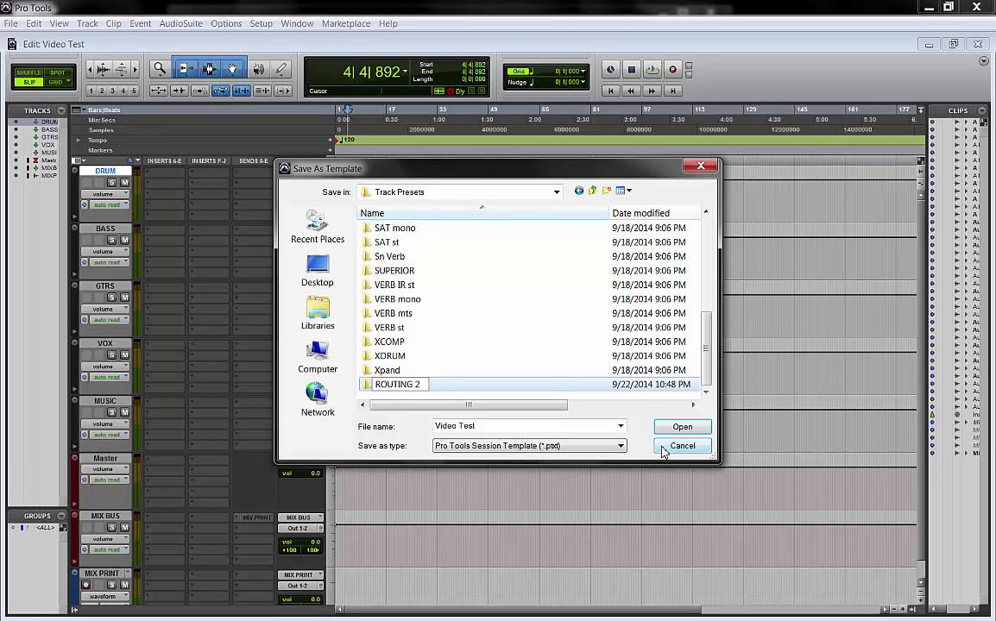
{"action": "key", "text": "Return"}
{"action": "key", "text": "Return"}
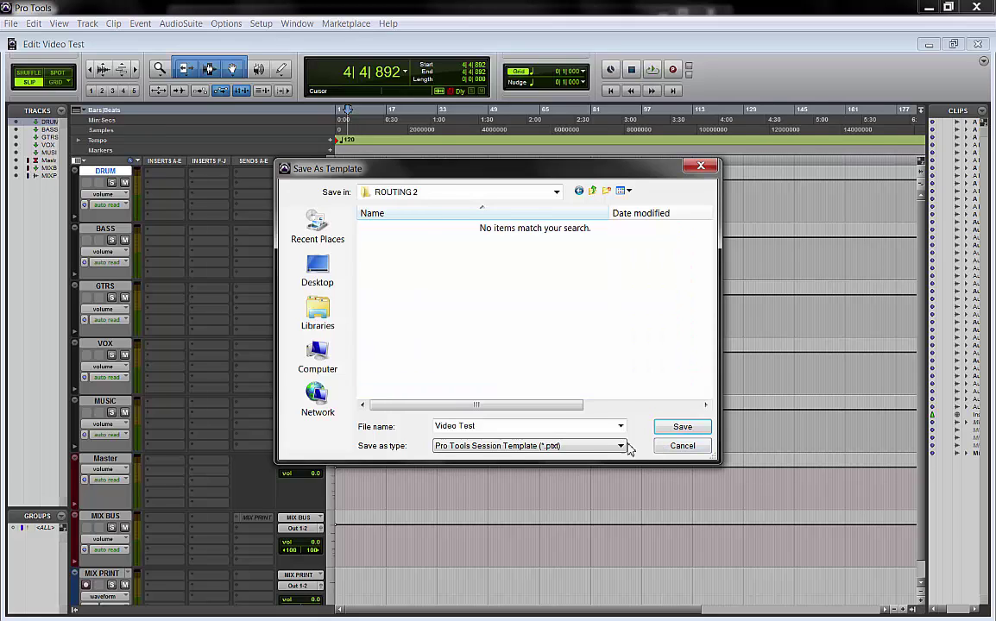
Step: Enter ROUTING 2 as the template file name
{"action": "left_click", "coordinate": [583, 428]}
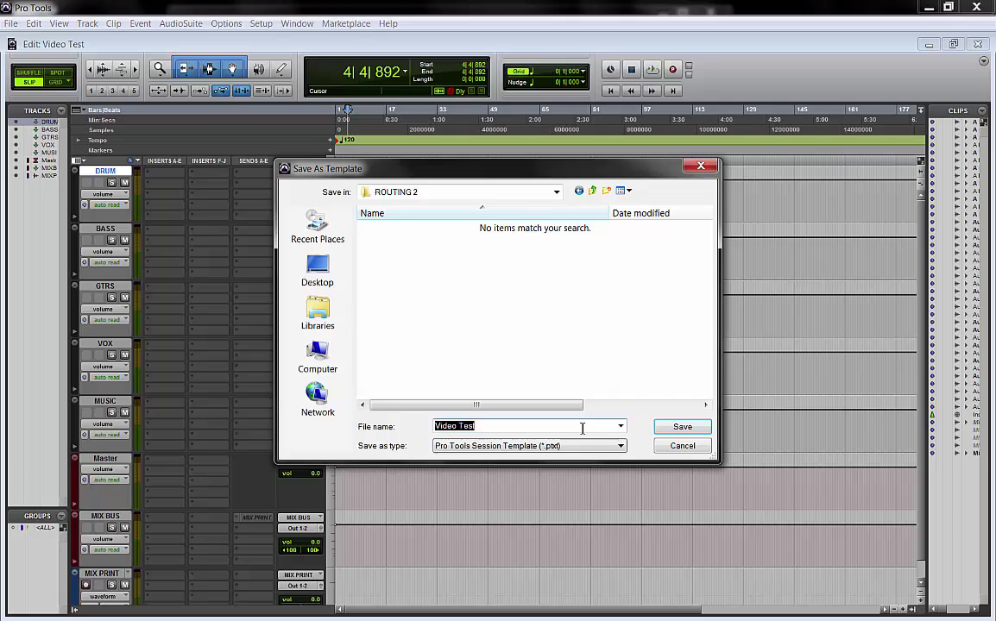
{"action": "type", "text": "ROUNTIN"}
{"action": "key", "text": "BackSpace"}
{"action": "key", "text": "BackSpace"}
{"action": "key", "text": "BackSpace"}
{"action": "key", "text": "BackSpace"}
{"action": "type", "text": "TING 2"}
Step: Save the ROUTING 2 template, delete every track from DRUM to MIX PRINT, then start a new track
{"action": "key", "text": "Return"}
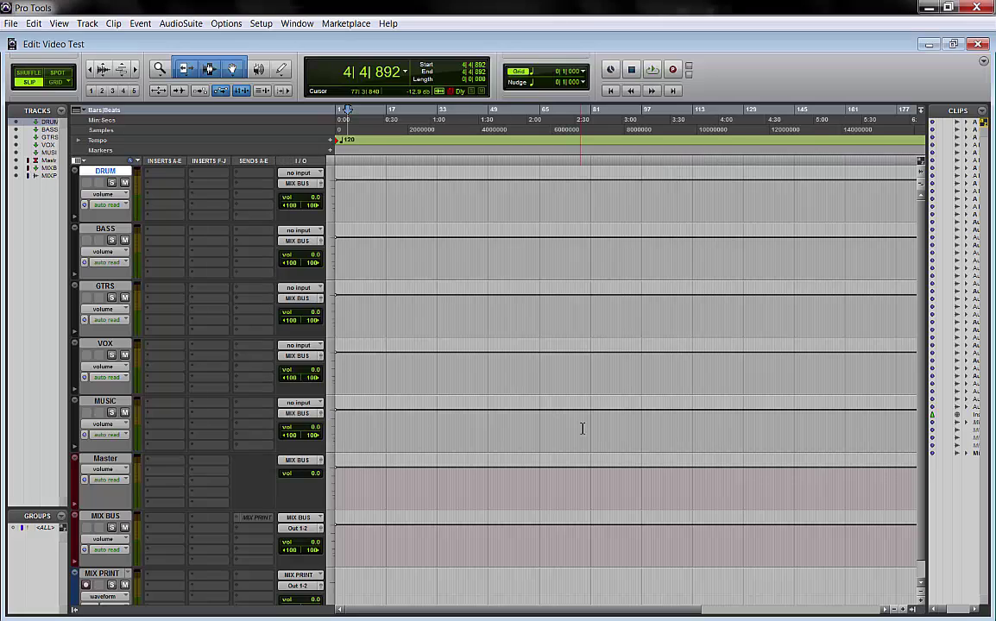
{"action": "left_click", "coordinate": [101, 573]}
{"action": "scroll", "coordinate": [130, 565], "scroll_direction": "down", "scroll_amount": 1}
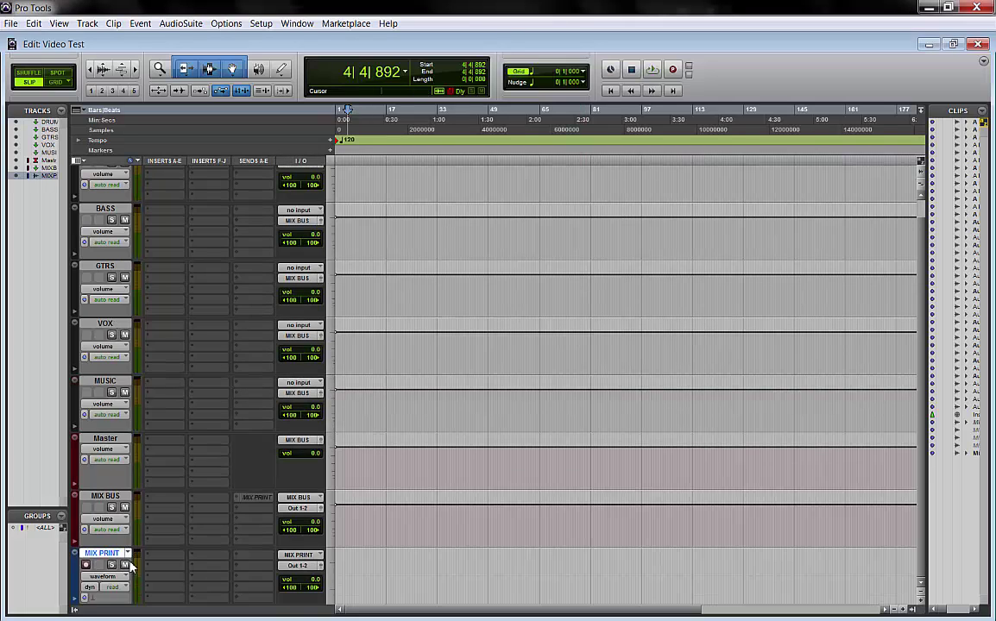
{"action": "scroll", "coordinate": [130, 565], "scroll_direction": "up", "scroll_amount": 1}
{"action": "left_click", "coordinate": [99, 170], "text": "shift"}
{"action": "right_click", "coordinate": [99, 170]}
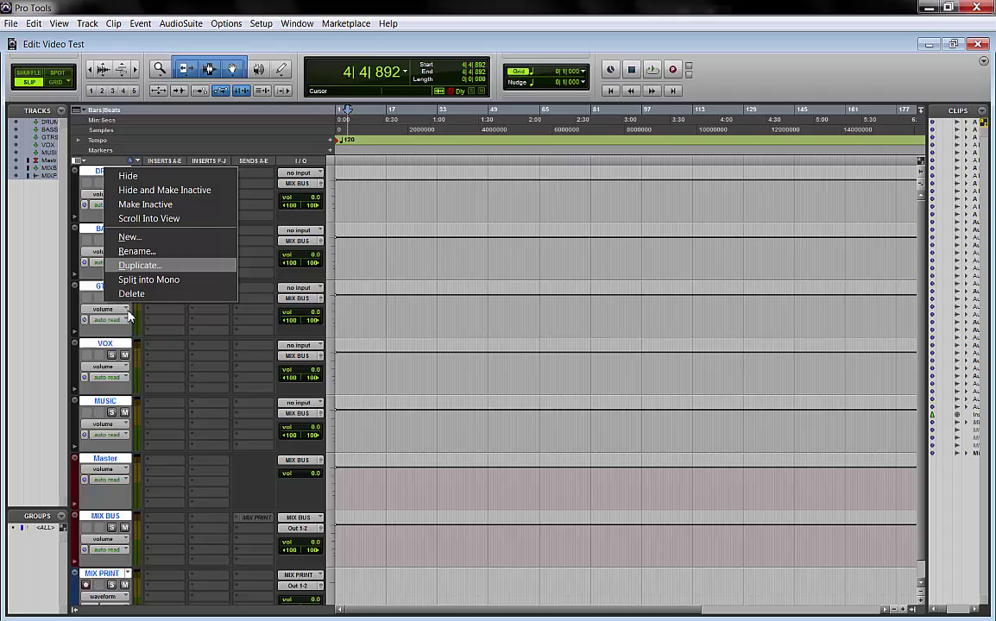
{"action": "left_click", "coordinate": [133, 294]}
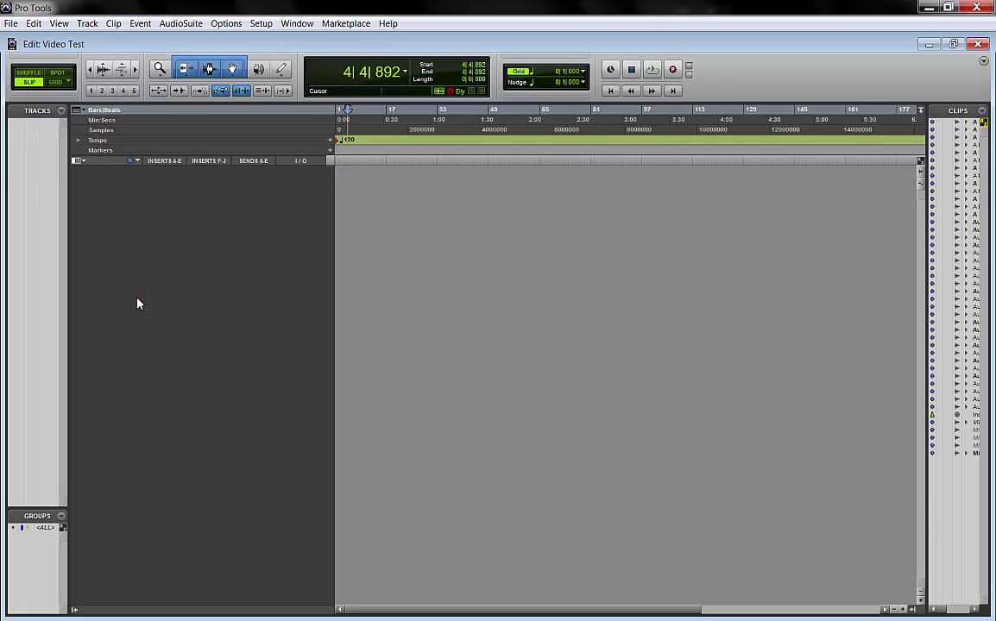
{"action": "left_click", "coordinate": [87, 24]}
{"action": "left_click", "coordinate": [99, 40]}
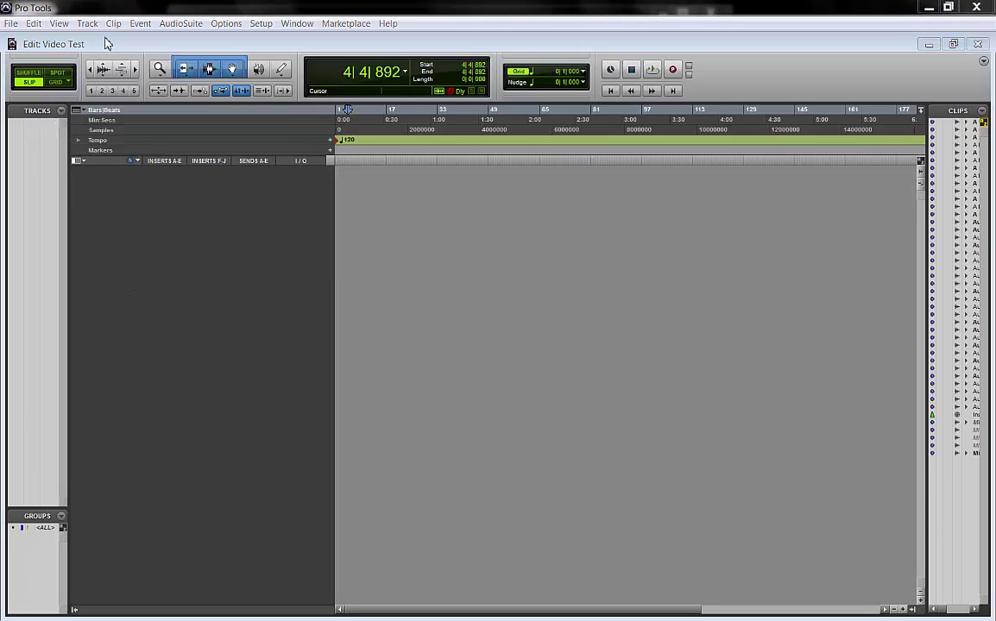
Step: Create tracks from the ROUTING 2 preset, restoring DRUM, BASS, GTRS, VOX, MUSIC, Master, MIX BUS, MIX PRINT
{"action": "left_click", "coordinate": [511, 219]}
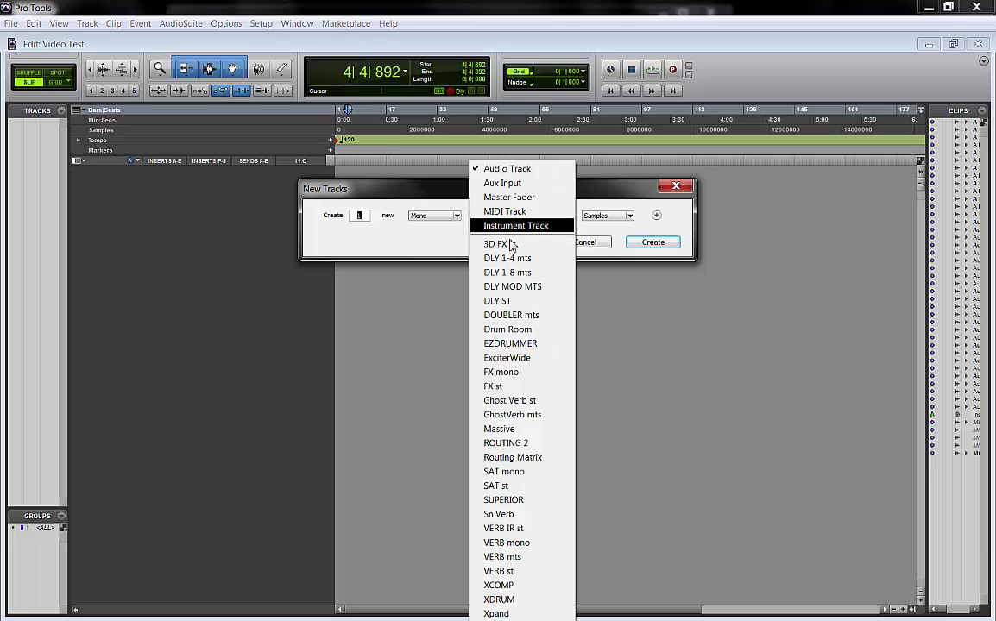
{"action": "left_click", "coordinate": [535, 445]}
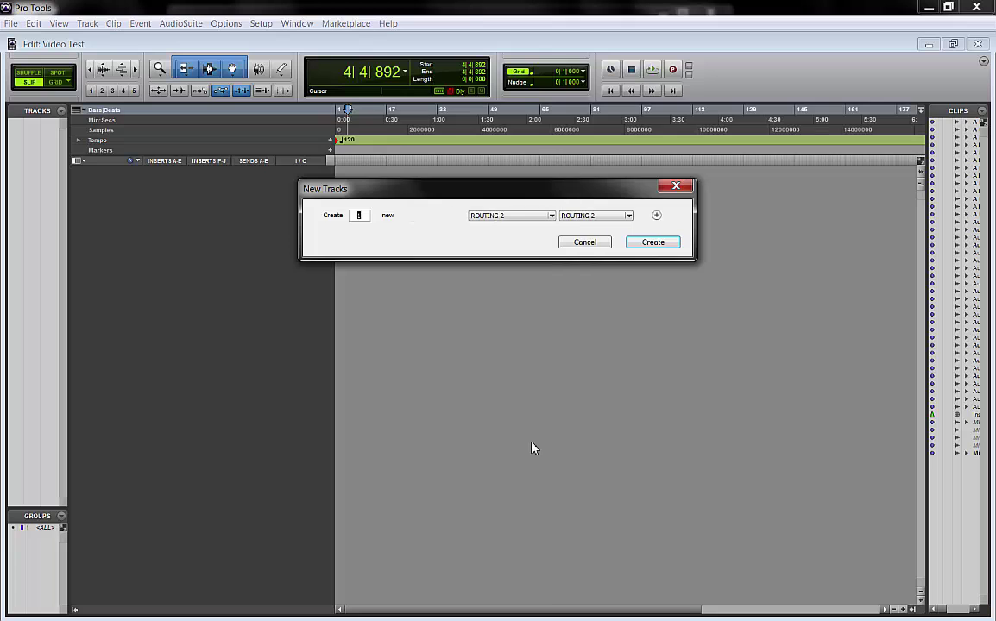
{"action": "left_click", "coordinate": [645, 243]}
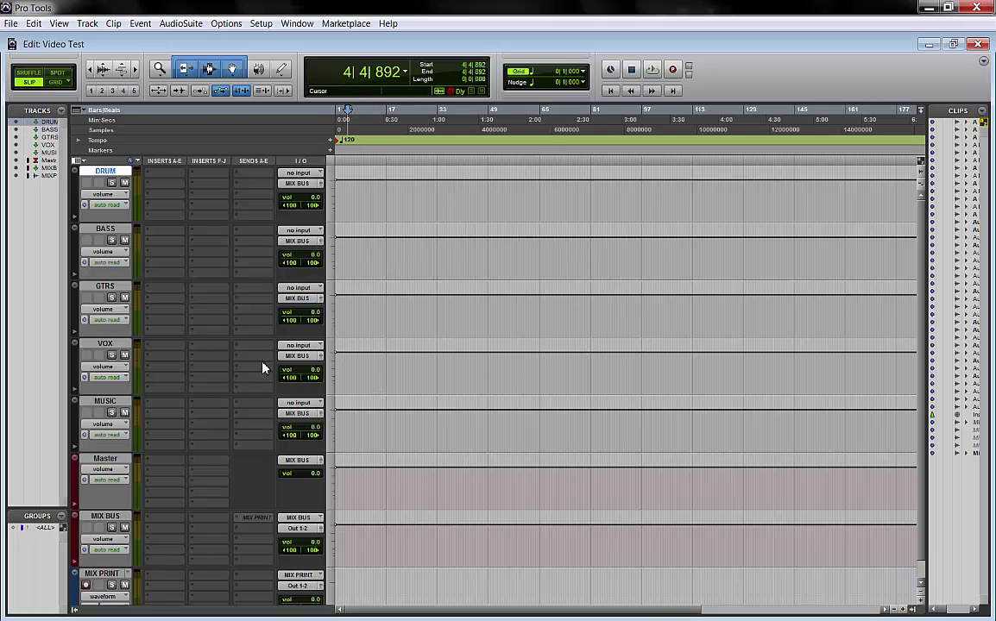
{"action": "scroll", "coordinate": [264, 377], "scroll_direction": "down", "scroll_amount": 1}
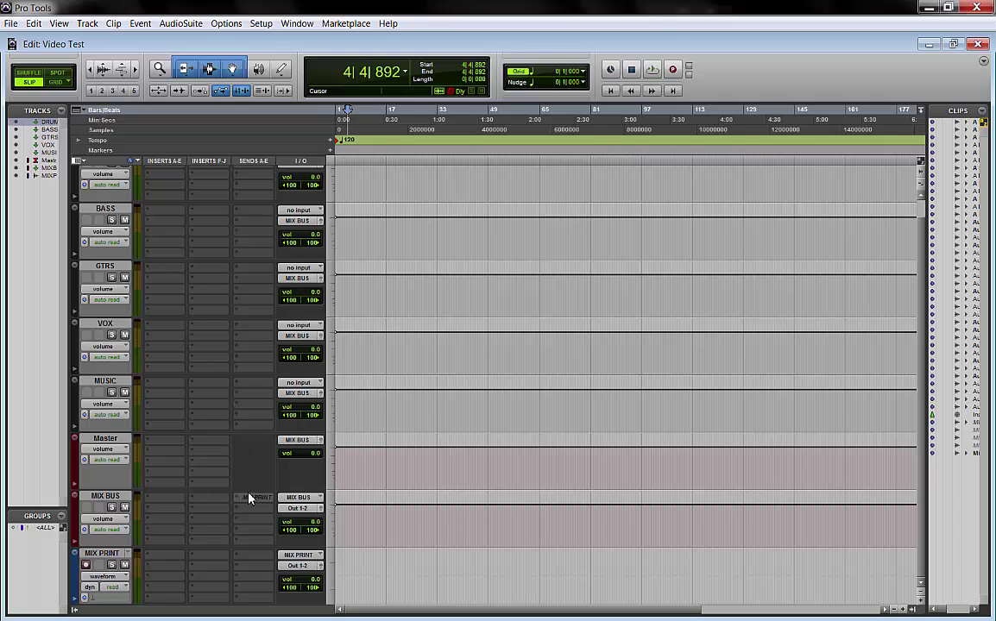
{"action": "scroll", "coordinate": [248, 483], "scroll_direction": "up", "scroll_amount": 1}
{"action": "scroll", "coordinate": [114, 207], "scroll_direction": "down", "scroll_amount": 1}
{"action": "scroll", "coordinate": [112, 212], "scroll_direction": "up", "scroll_amount": 1}
{"action": "scroll", "coordinate": [112, 214], "scroll_direction": "down", "scroll_amount": 1}
{"action": "left_click", "coordinate": [104, 324]}
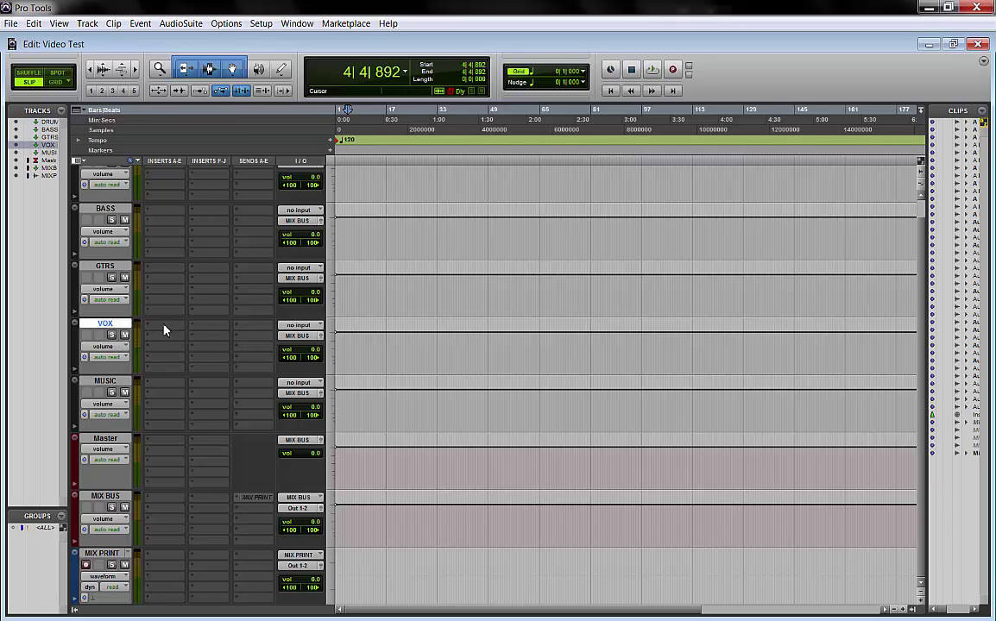
{"action": "left_click", "coordinate": [168, 384]}
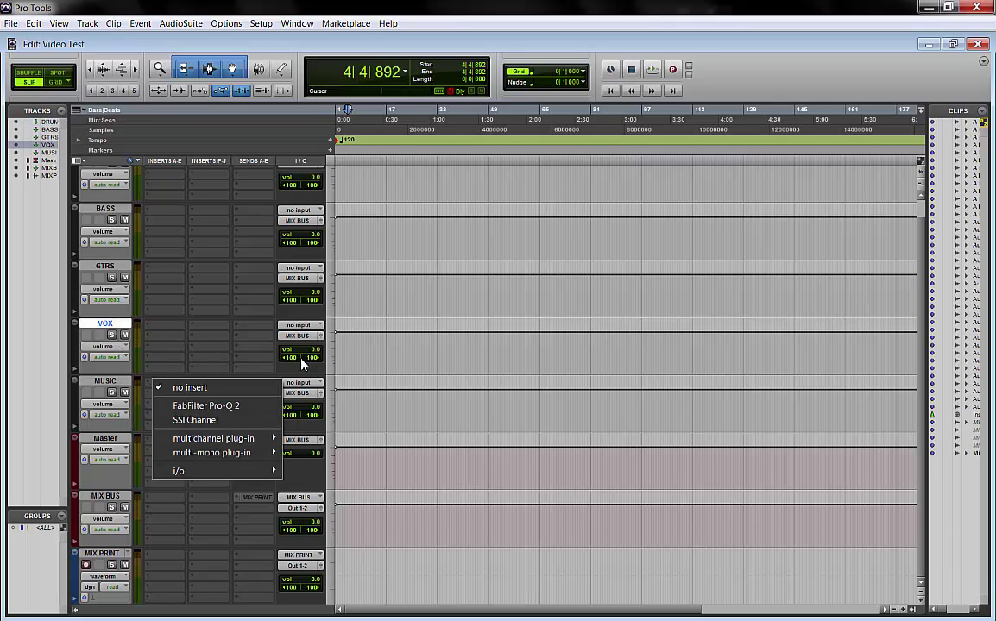
{"action": "left_click", "coordinate": [229, 364]}
{"action": "scroll", "coordinate": [160, 208], "scroll_direction": "up", "scroll_amount": 1}
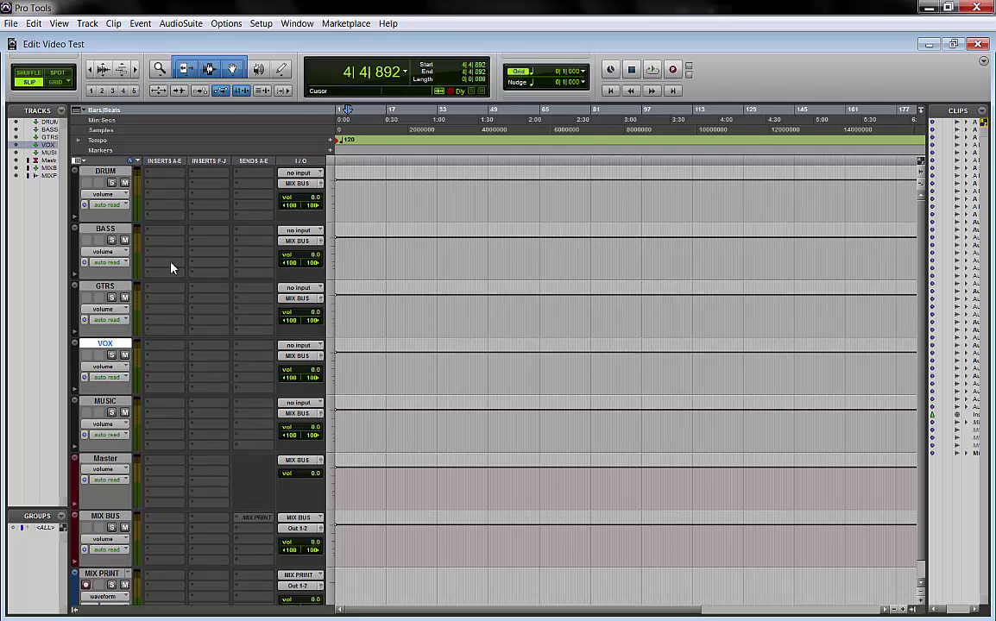
{"action": "scroll", "coordinate": [173, 295], "scroll_direction": "down", "scroll_amount": 1}
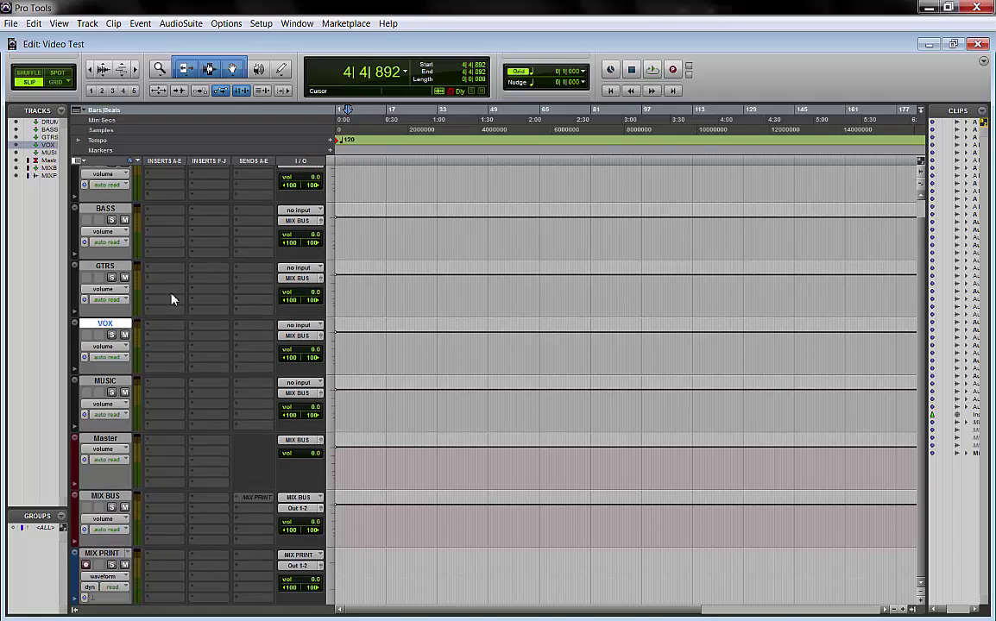
{"action": "left_click", "coordinate": [105, 267]}
{"action": "scroll", "coordinate": [127, 257], "scroll_direction": "up", "scroll_amount": 1}
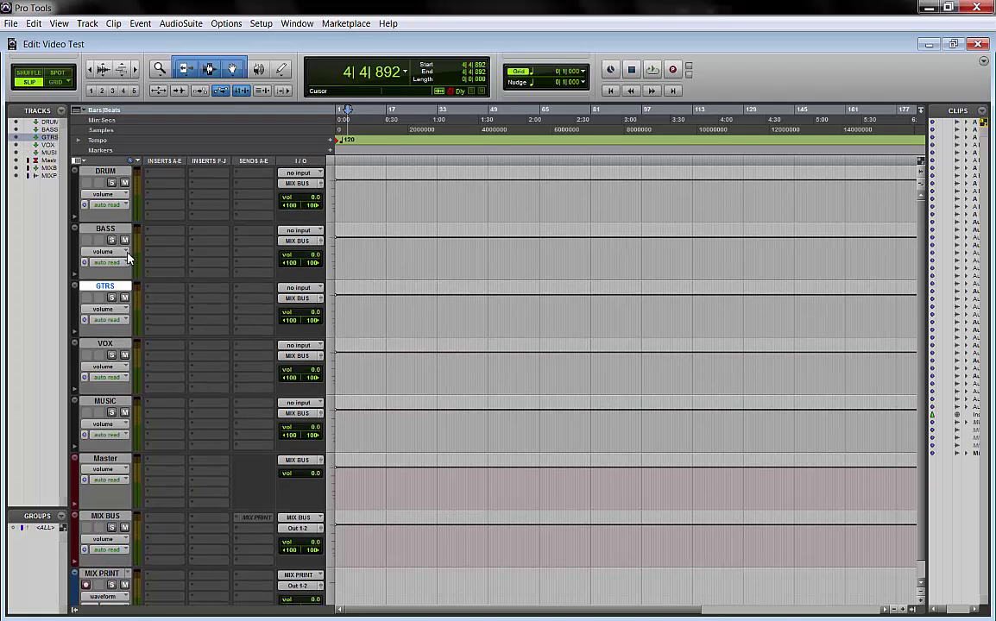
{"action": "left_click", "coordinate": [105, 171]}
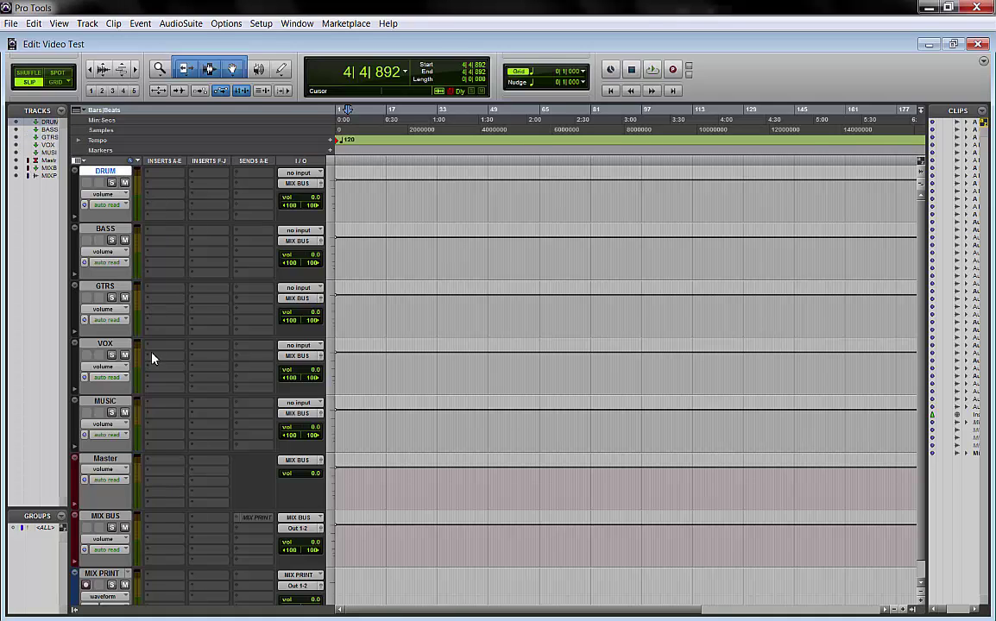
{"action": "scroll", "coordinate": [152, 358], "scroll_direction": "down", "scroll_amount": 1}
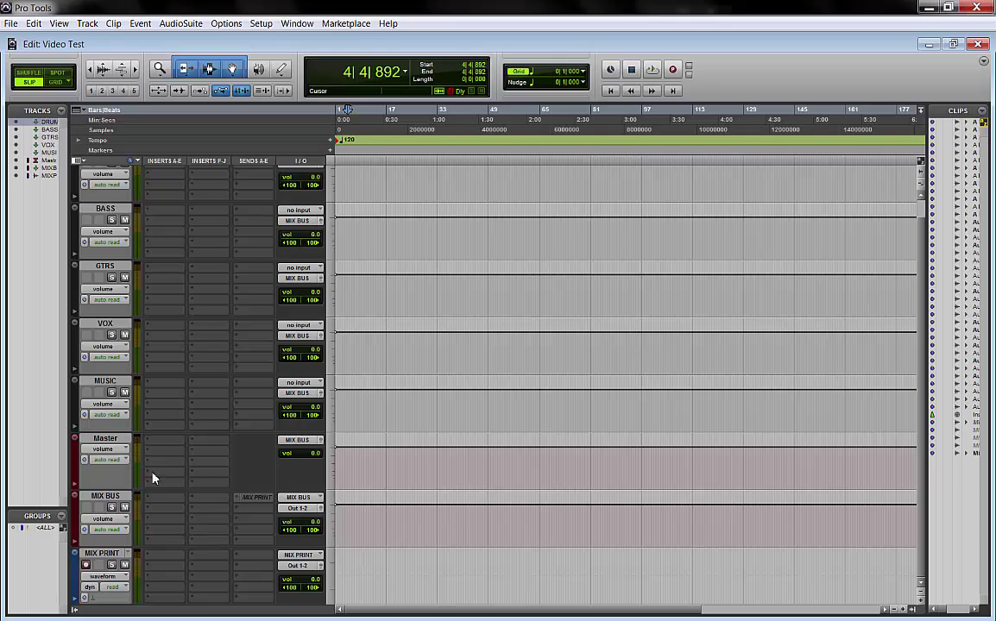
{"action": "scroll", "coordinate": [239, 459], "scroll_direction": "up", "scroll_amount": 1}
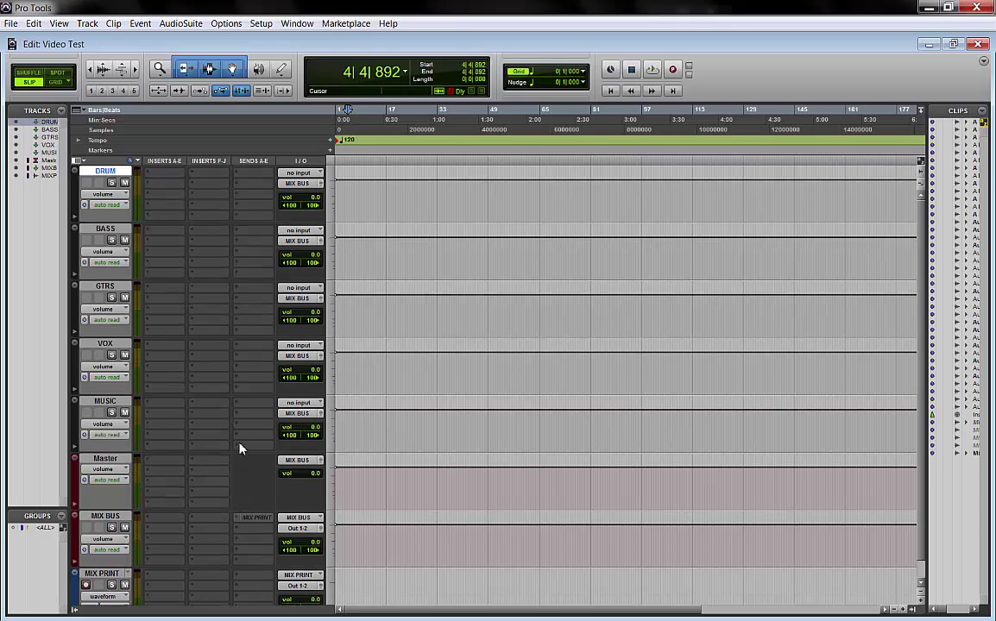